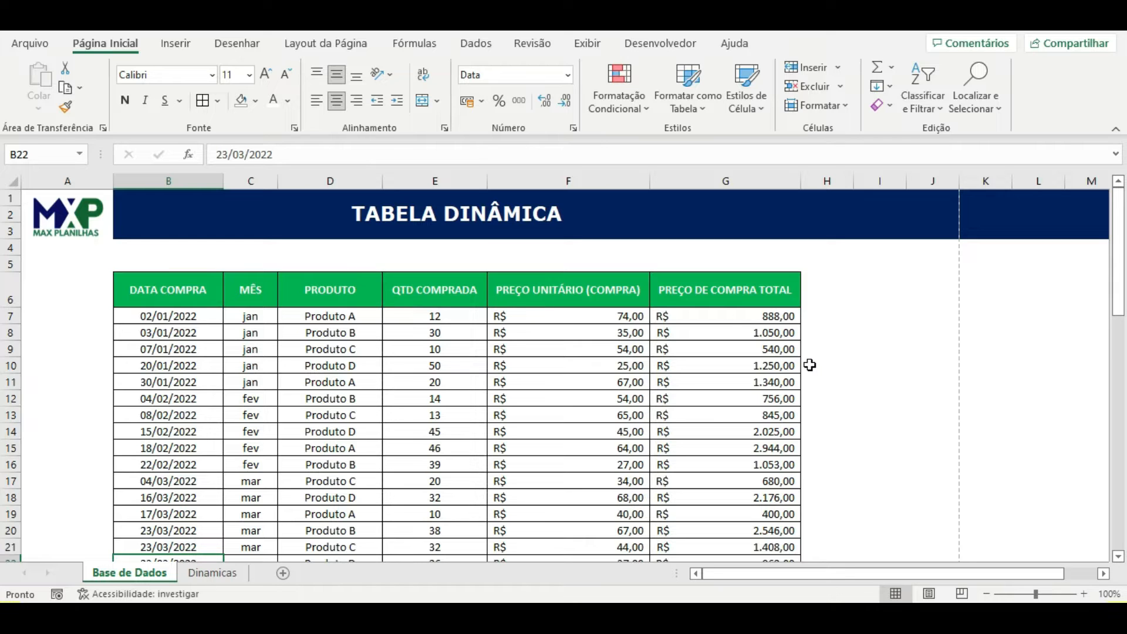
Step: Examine the purchase records and their date, product, quantity and price columns on the Base de Dados sheet
left_click_drag(210, 332, 725, 465)
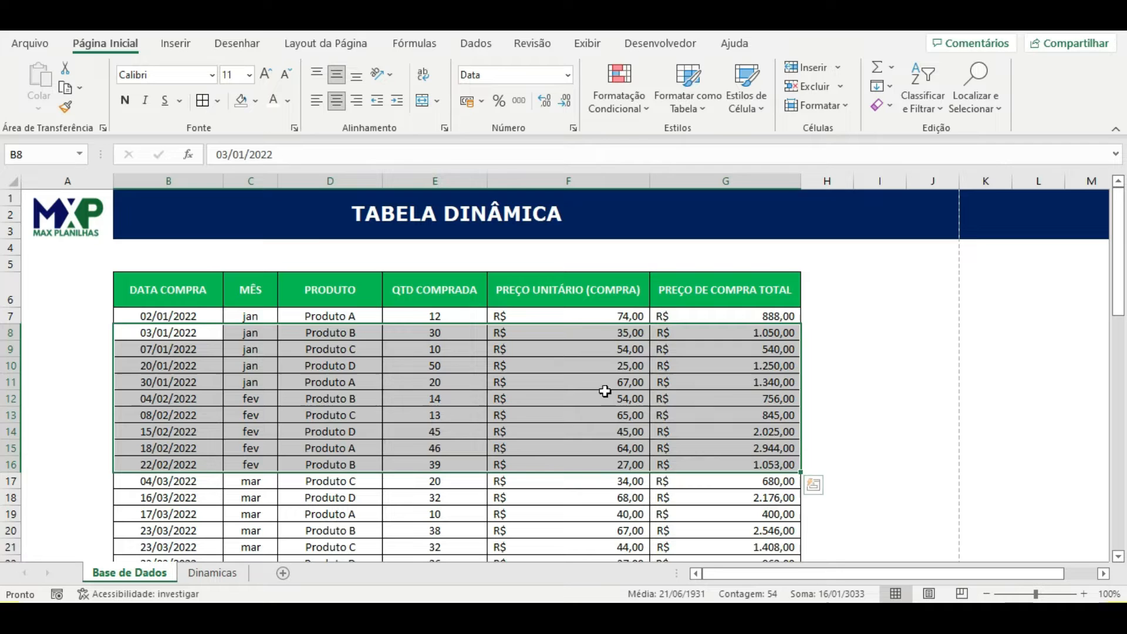
left_click(532, 401)
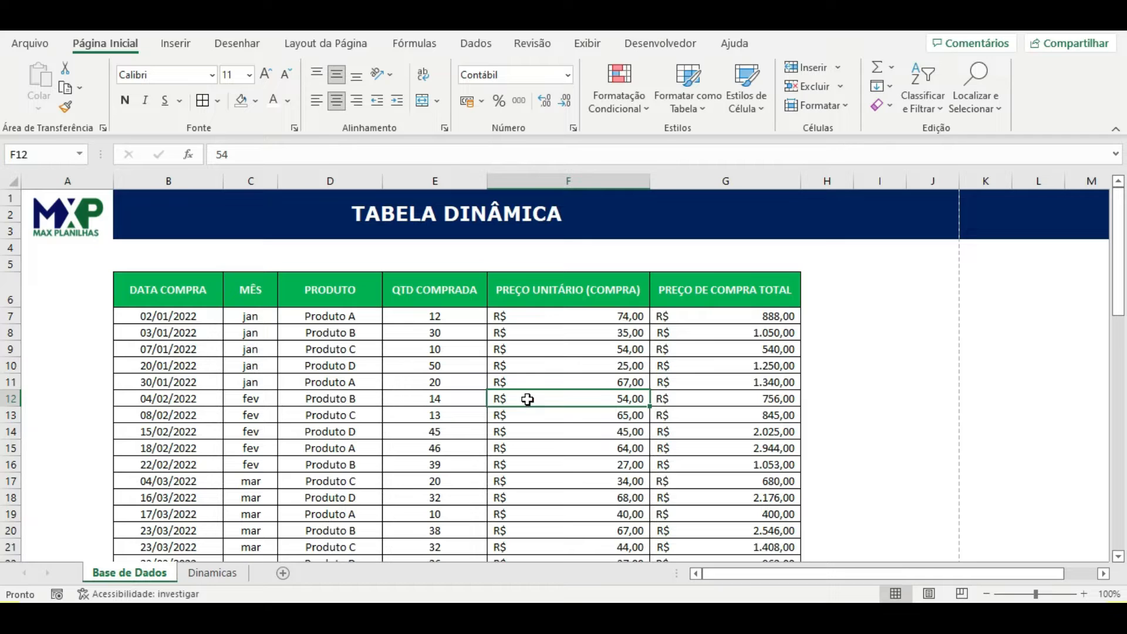
left_click(347, 347)
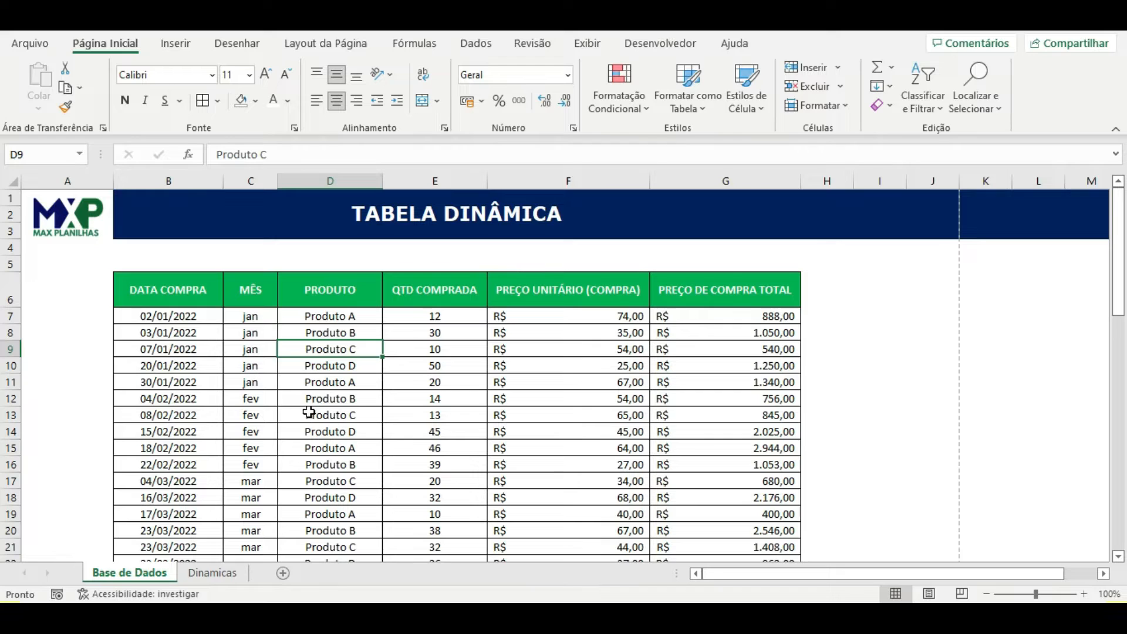
left_click(460, 345)
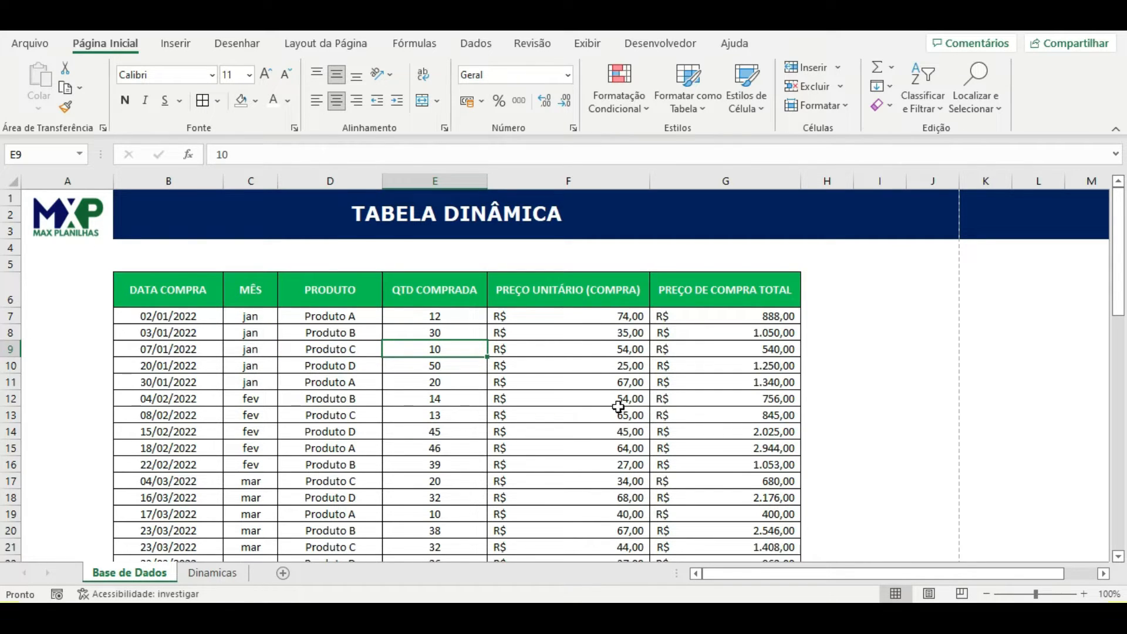
left_click(578, 353)
left_click(286, 383)
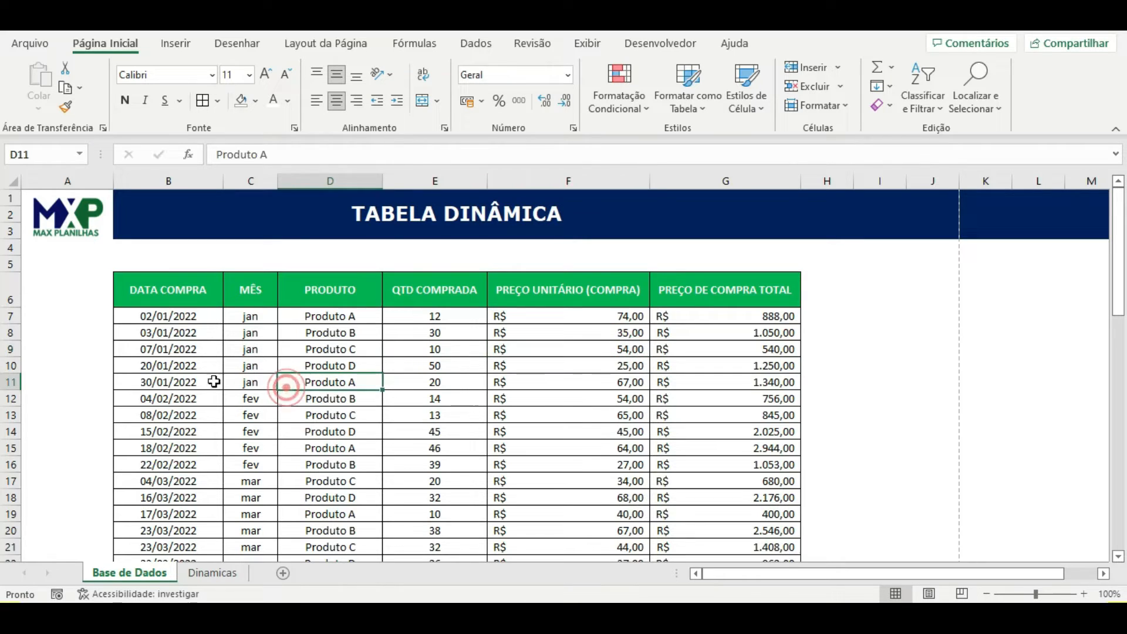
left_click(201, 367)
left_click(604, 415)
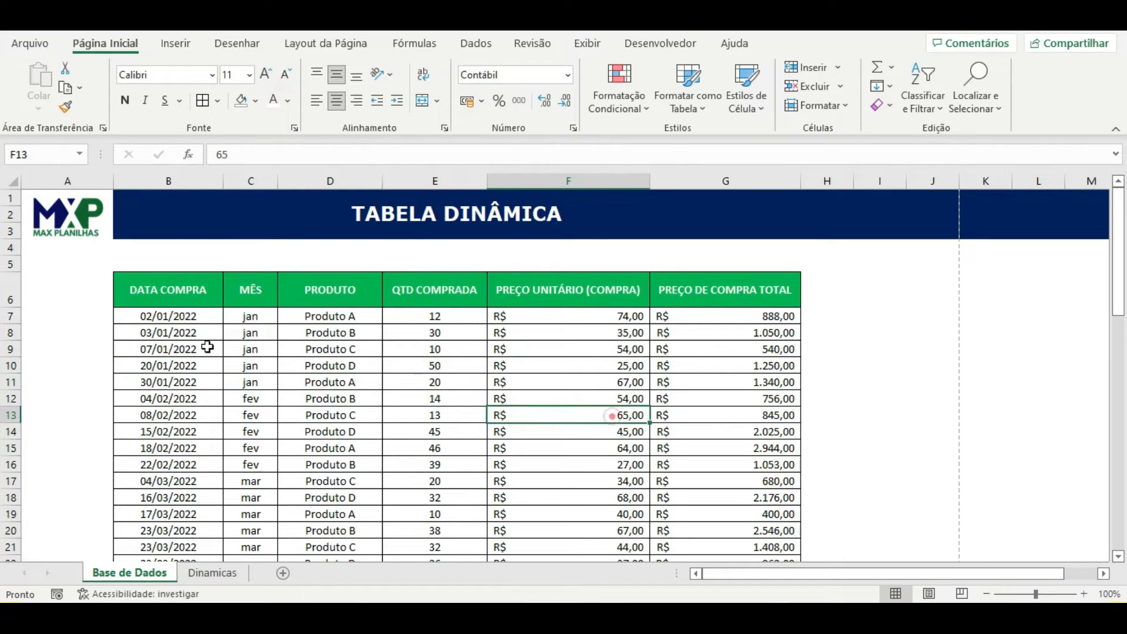
left_click_drag(188, 286, 674, 460)
scroll(495, 474, "up", 5)
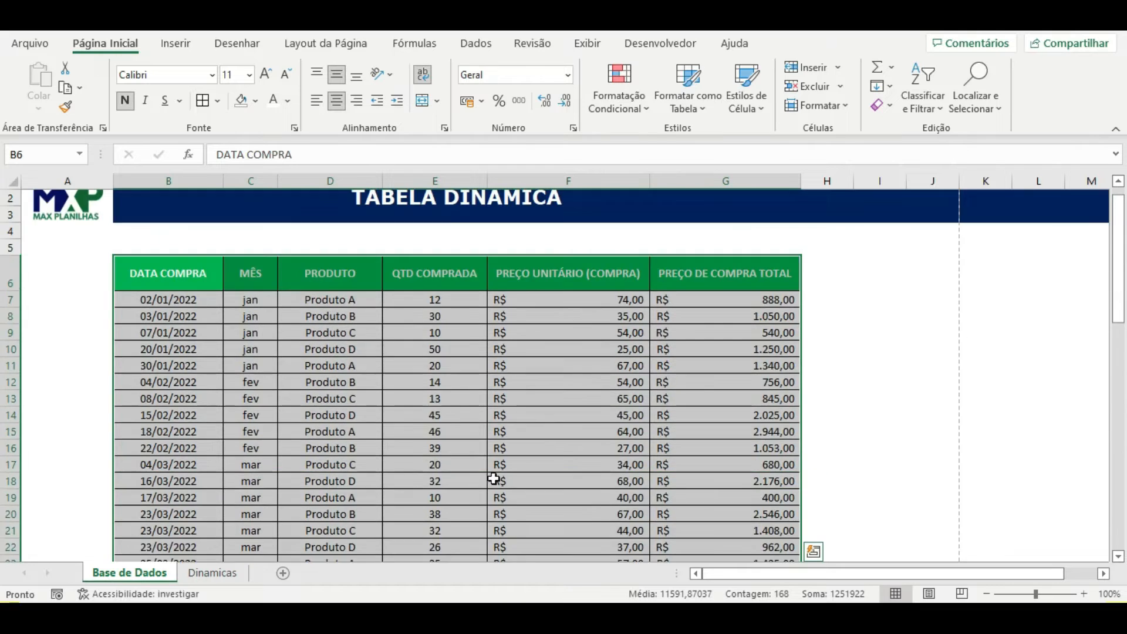
left_click(452, 432)
left_click_drag(438, 359, 438, 356)
left_click(455, 403)
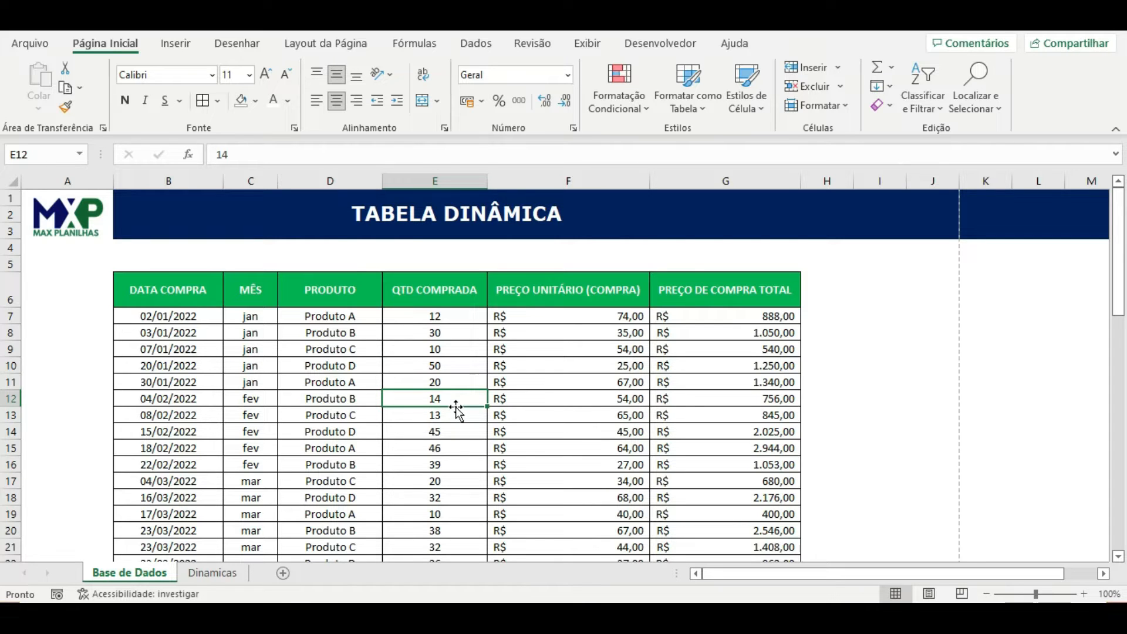
Step: Select the entire purchase data range on the Base de Dados sheet, including its header row
key("ctrl+a")
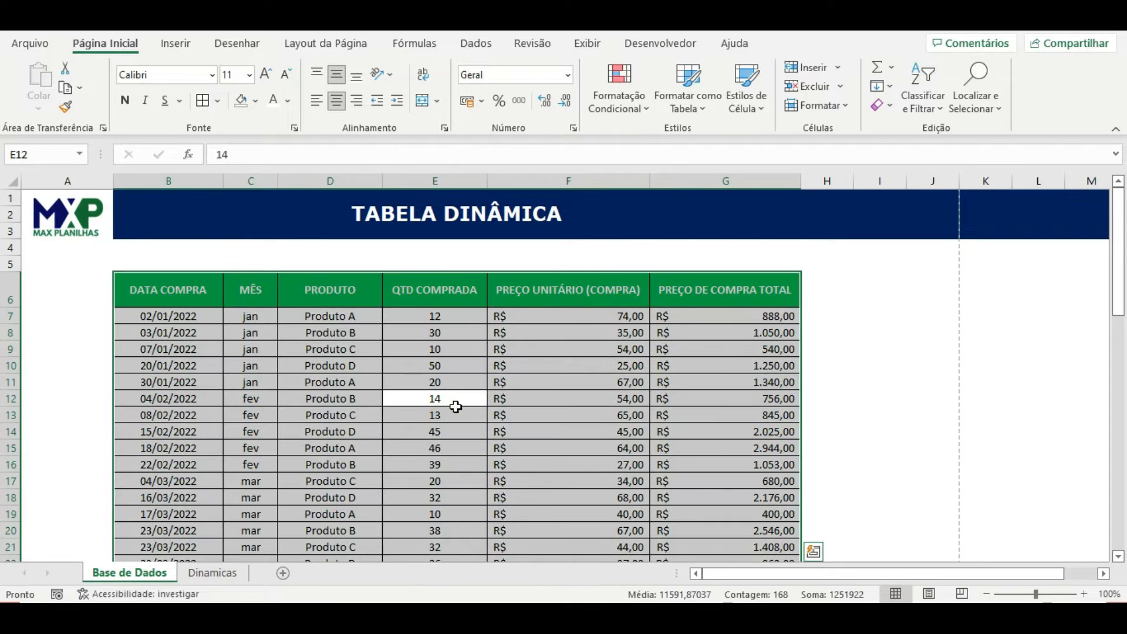
scroll(461, 405, "down", 5)
scroll(470, 403, "up", 3)
scroll(473, 399, "up", 2)
left_click(177, 43)
left_click(42, 101)
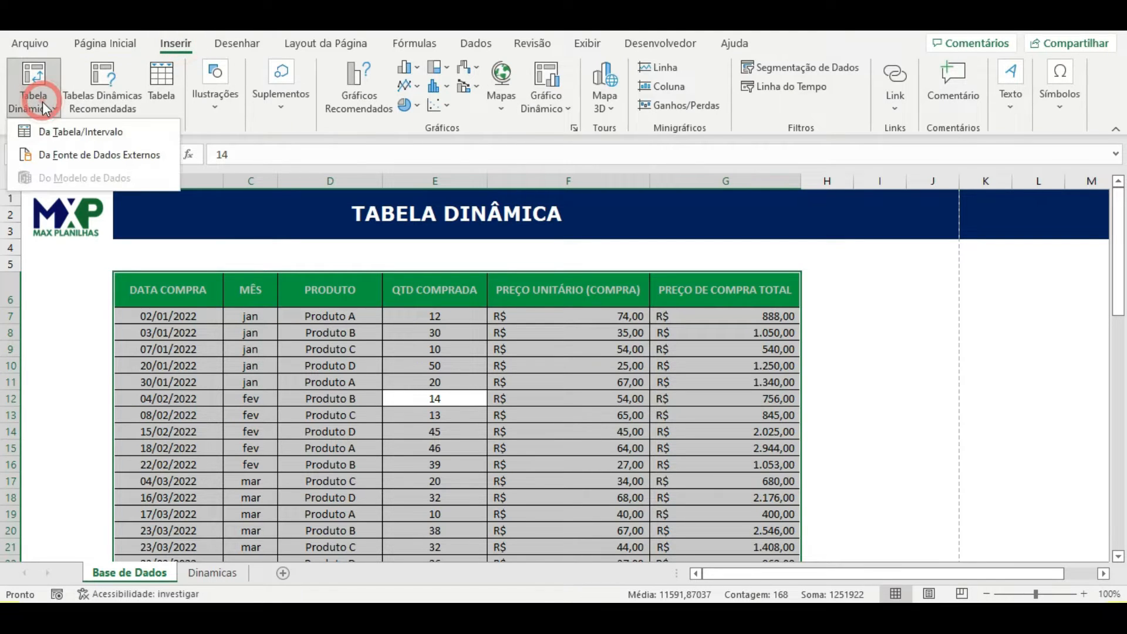
left_click(60, 132)
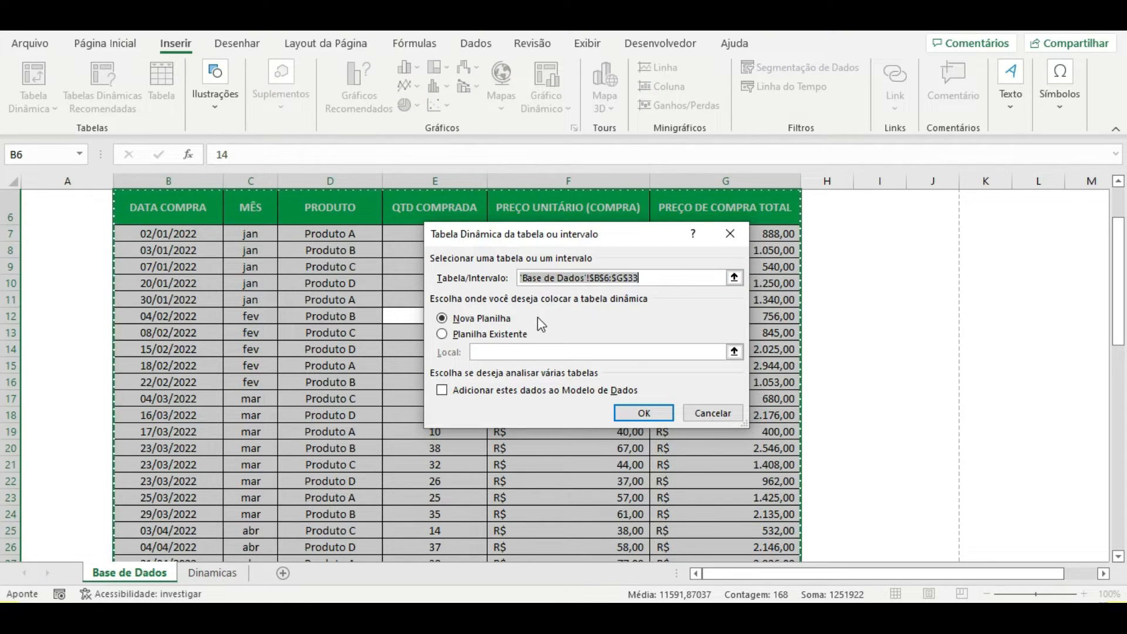
scroll(308, 352, "up", 2)
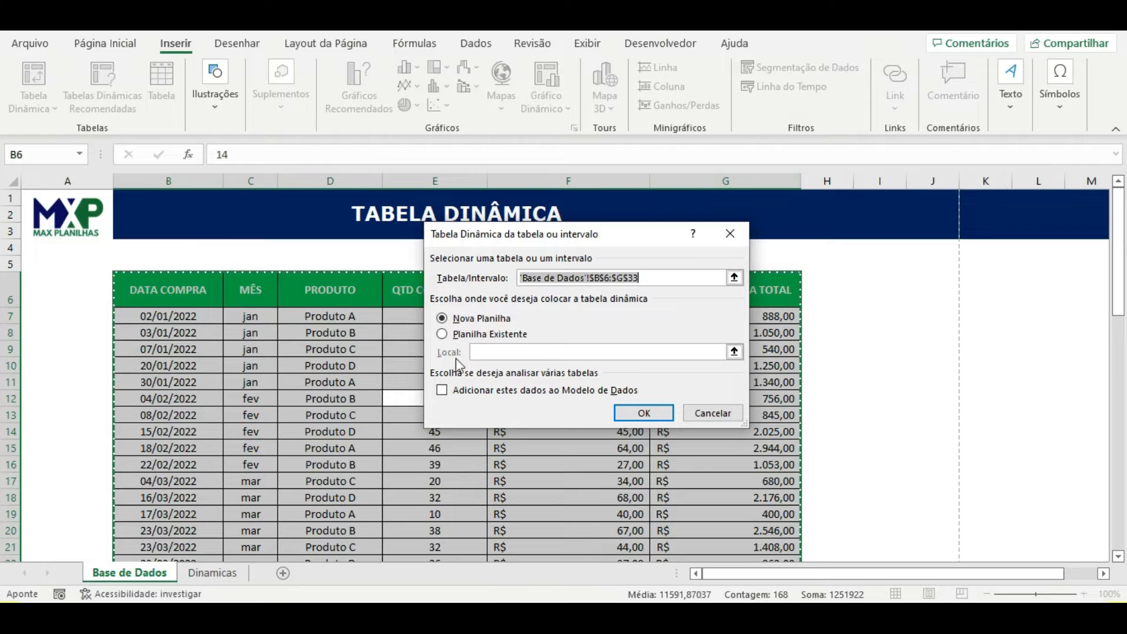
scroll(417, 367, "down", 5)
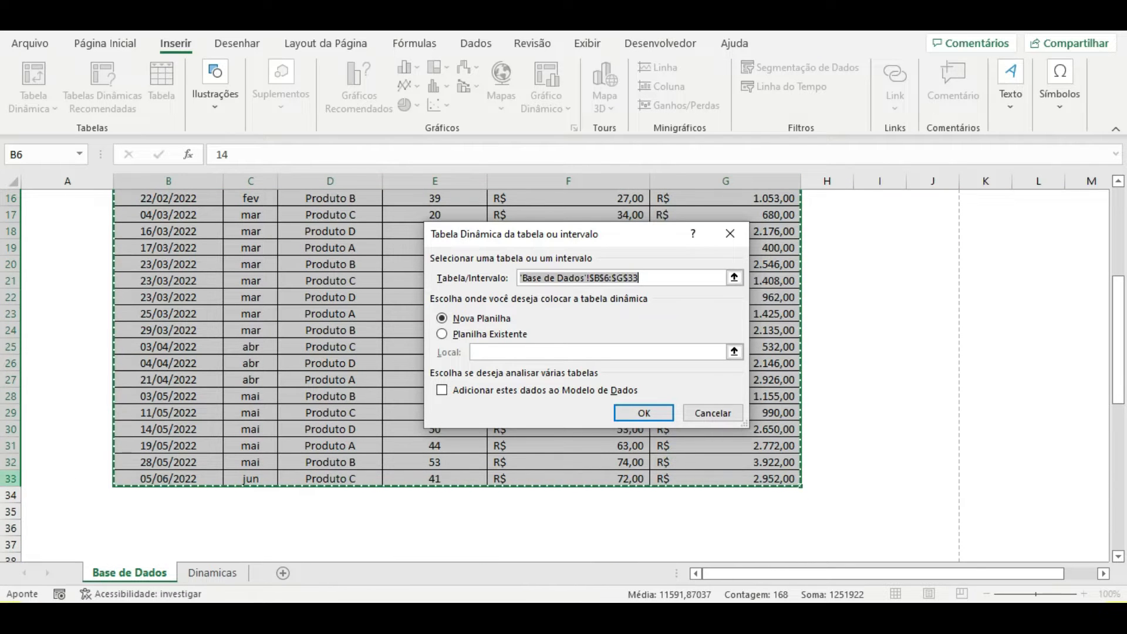
scroll(307, 453, "up", 1)
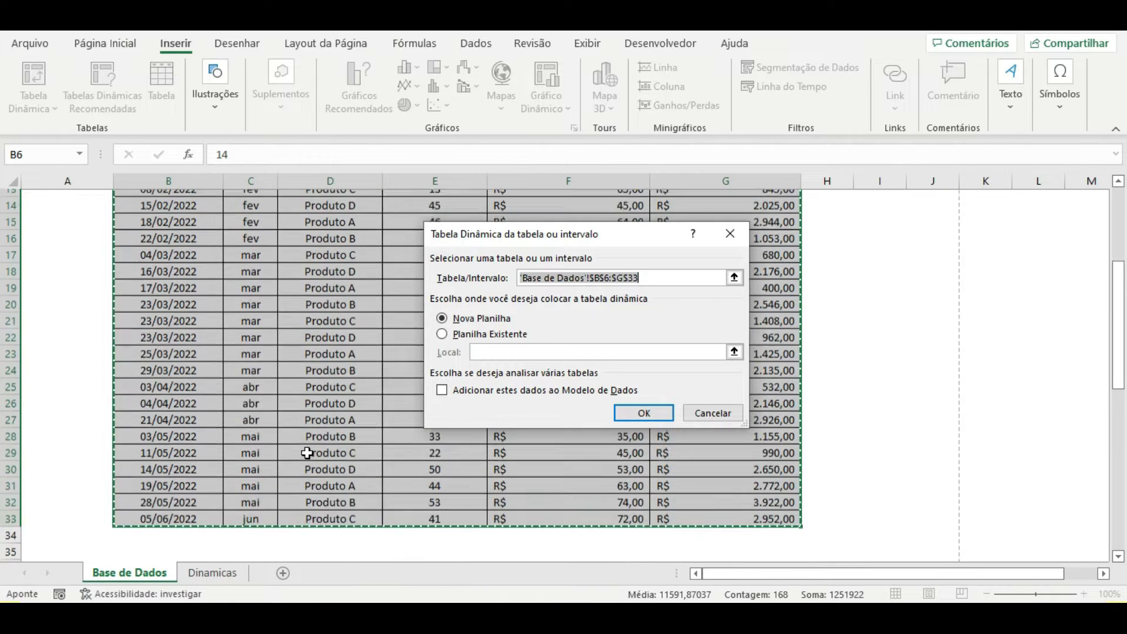
scroll(307, 453, "up", 1)
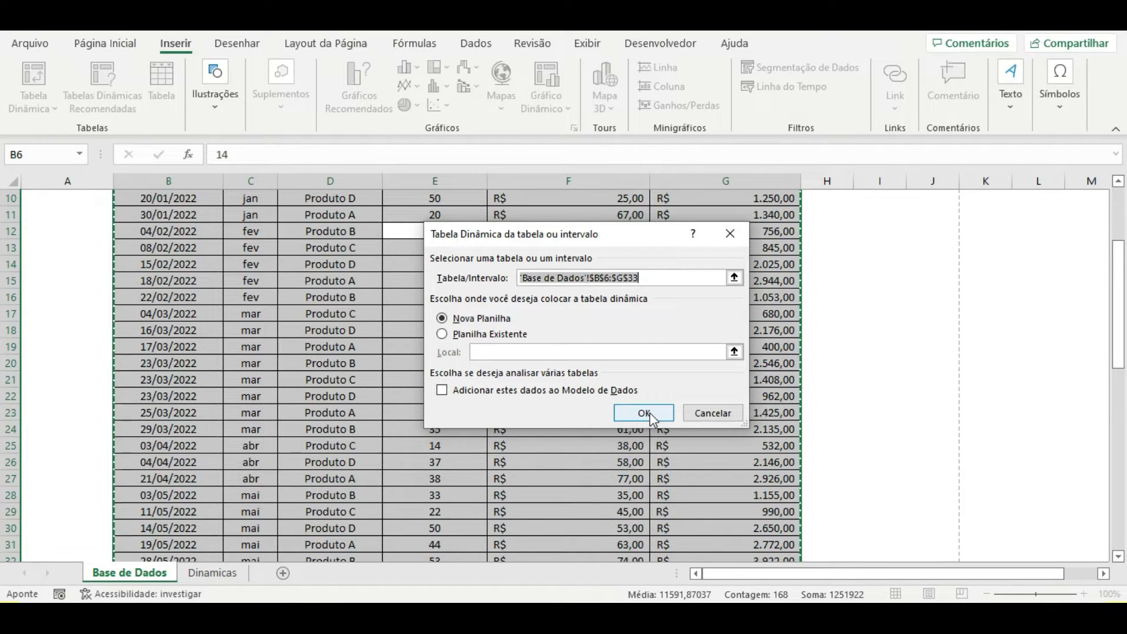
scroll(279, 419, "down", 5)
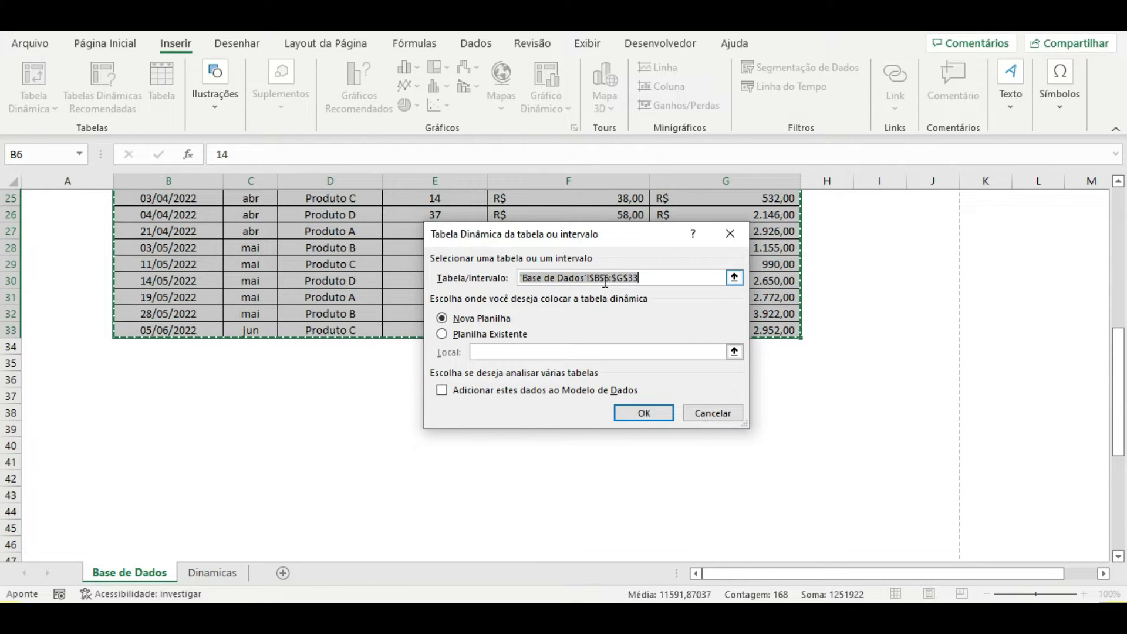
scroll(282, 317, "up", 8)
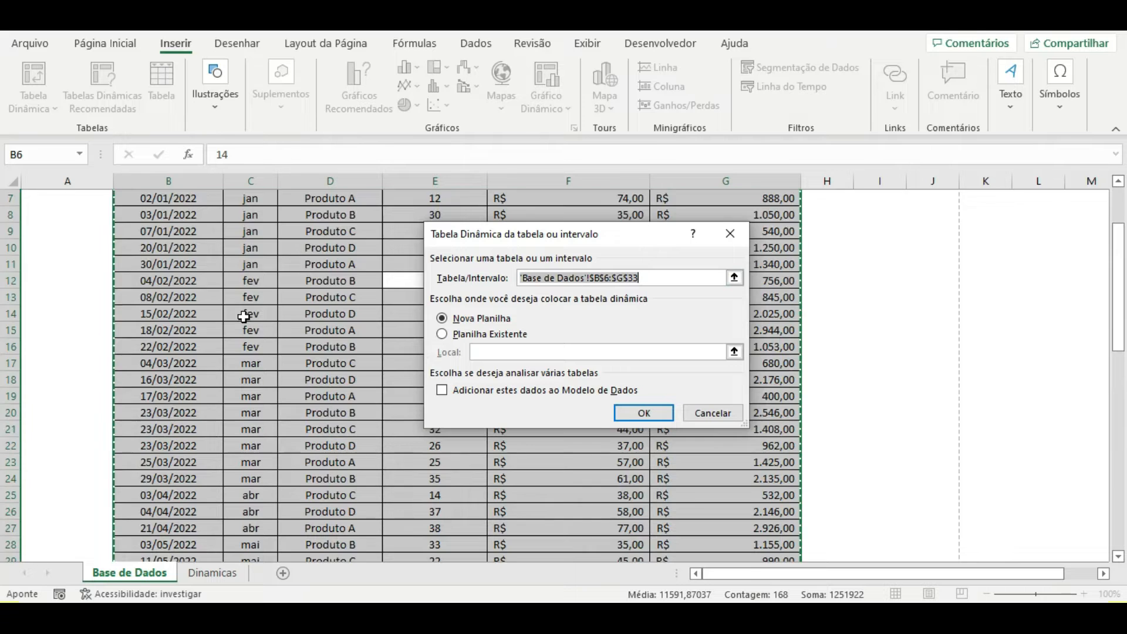
scroll(235, 403, "down", 7)
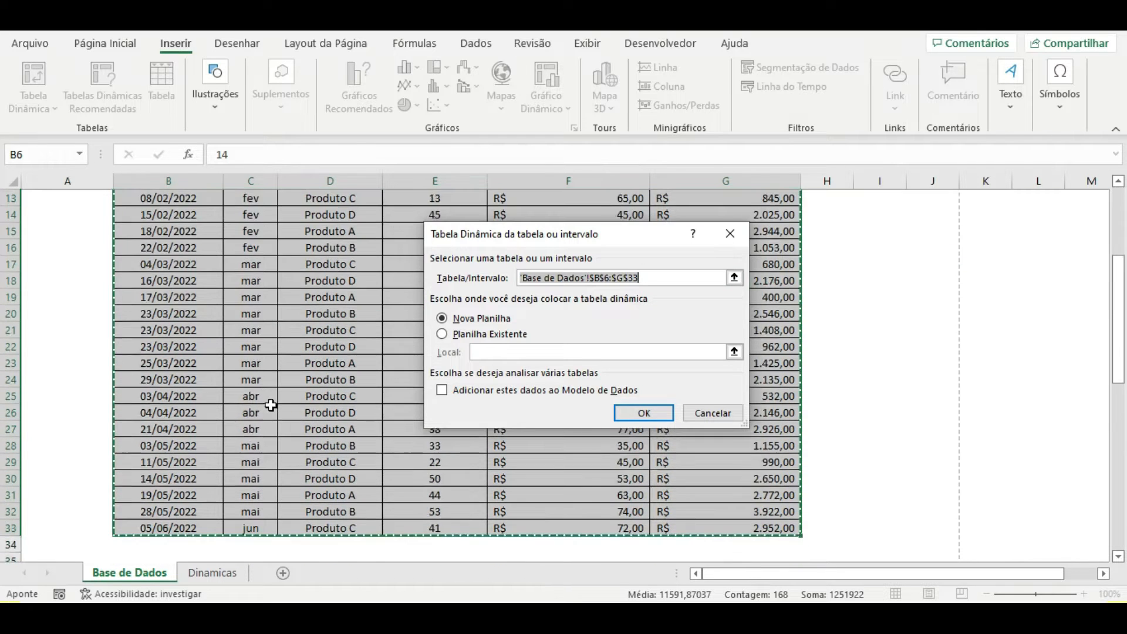
scroll(194, 393, "down", 1)
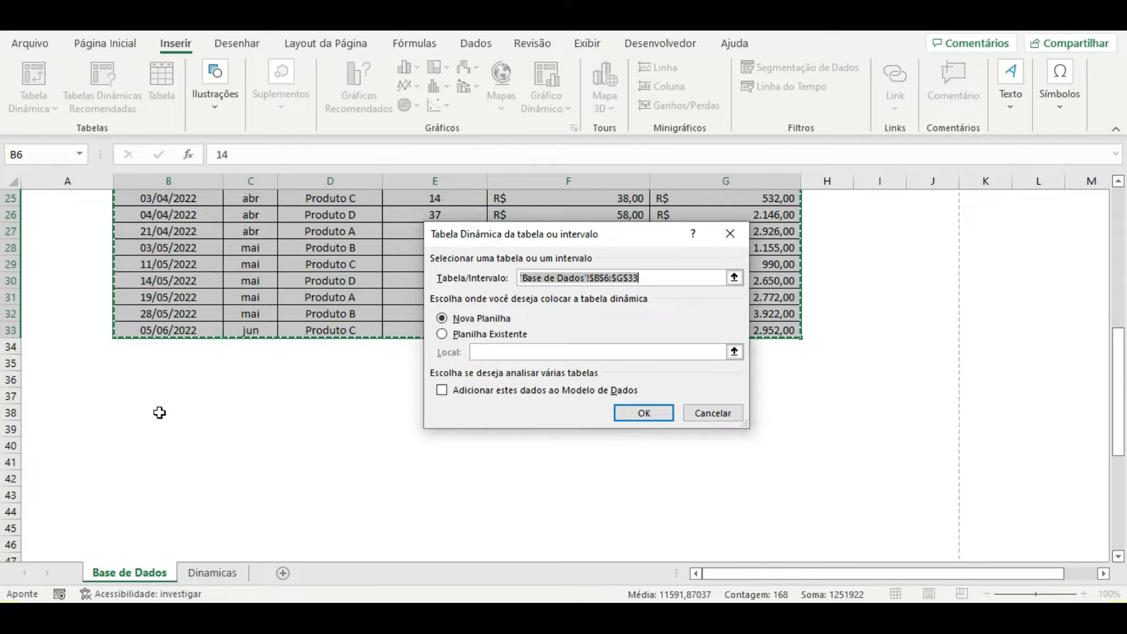
scroll(181, 402, "up", 7)
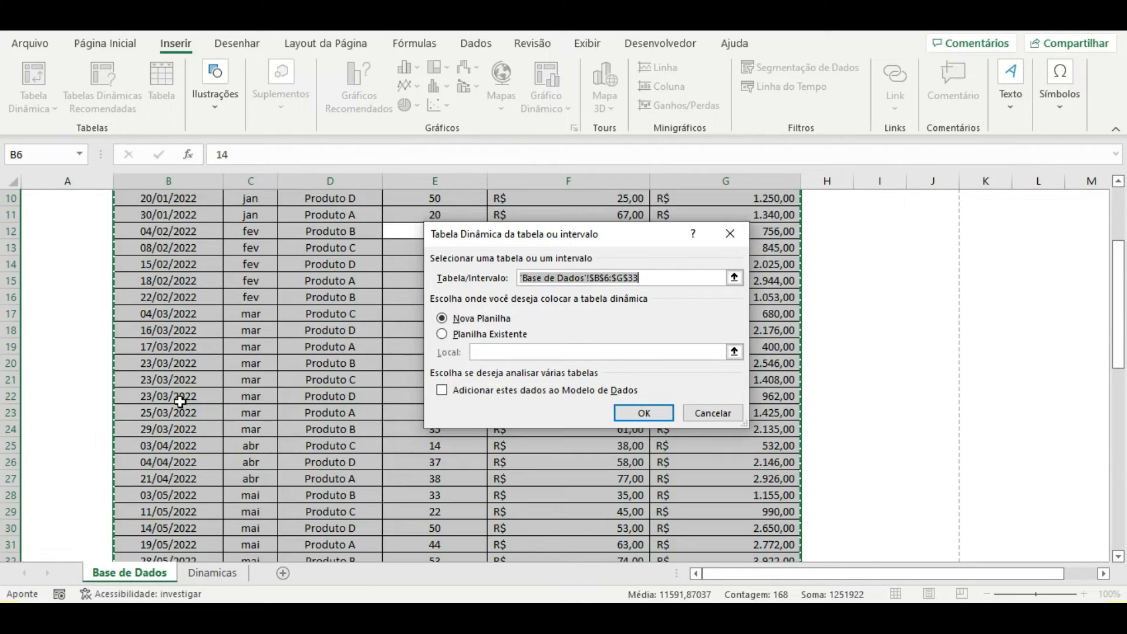
left_click(716, 413)
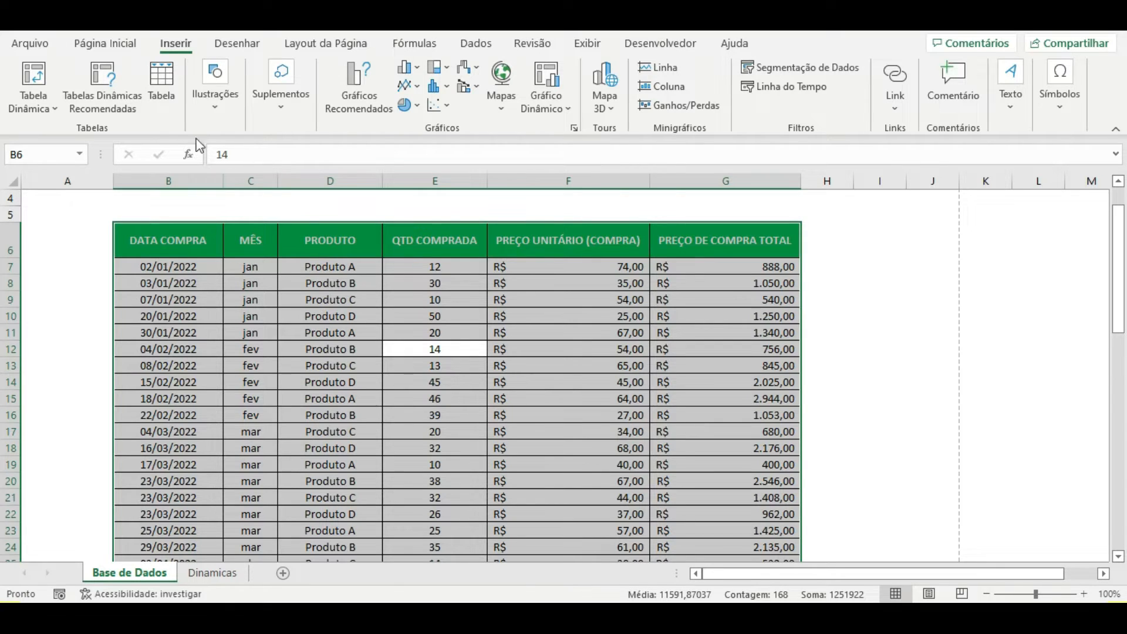
Step: Format the range B6:G33 as a table with headers, using the light orange style with gridlines
left_click(104, 44)
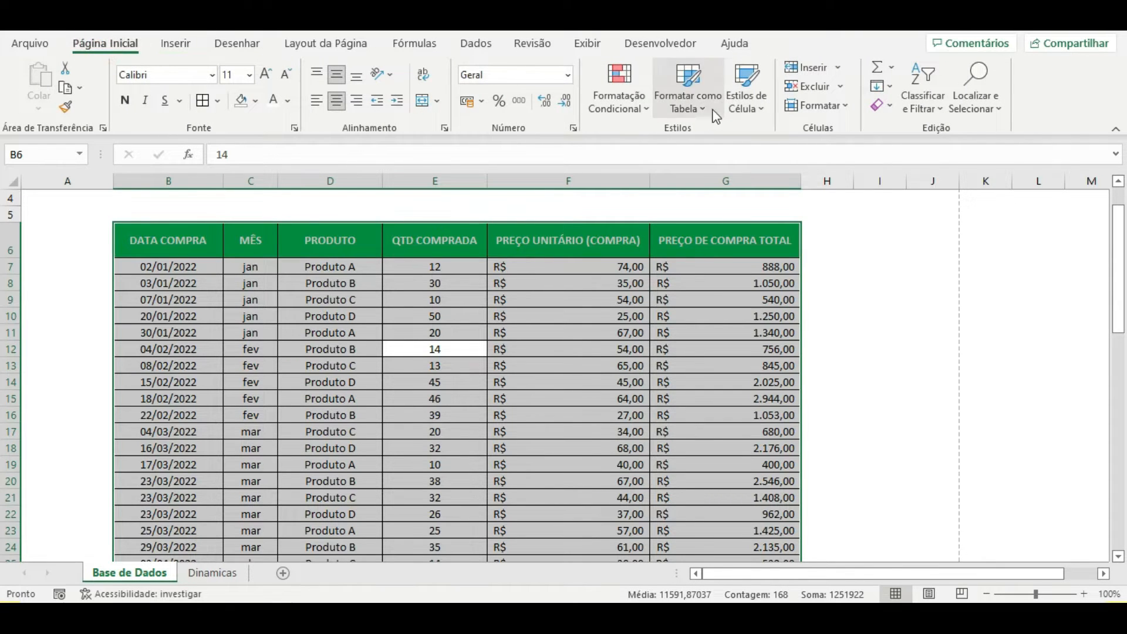
left_click(695, 100)
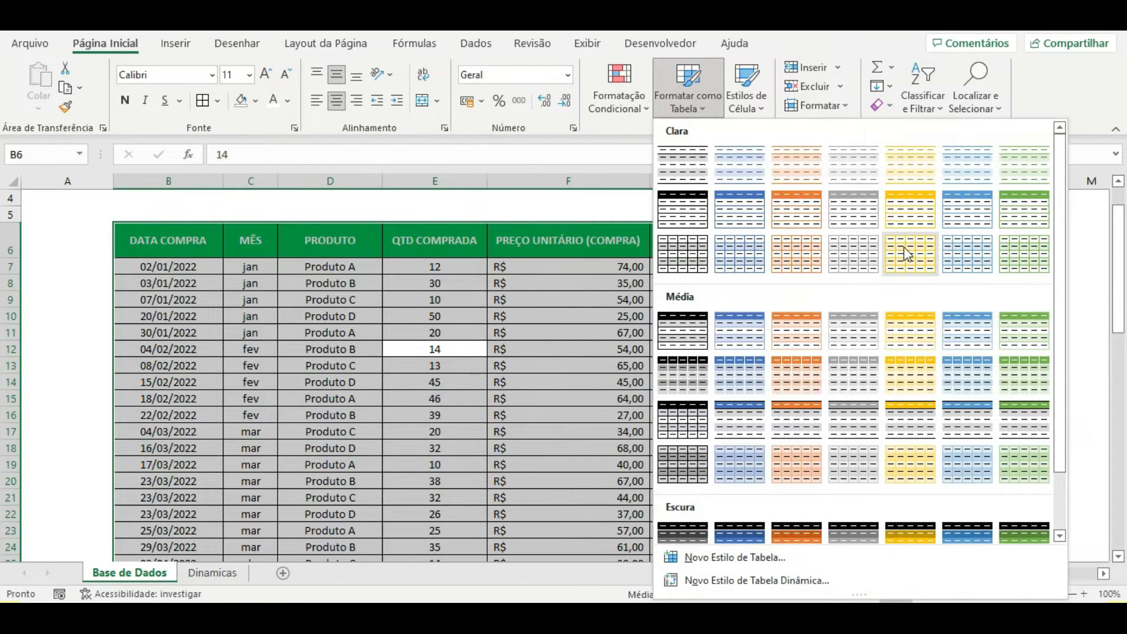
left_click(816, 263)
left_click(569, 363)
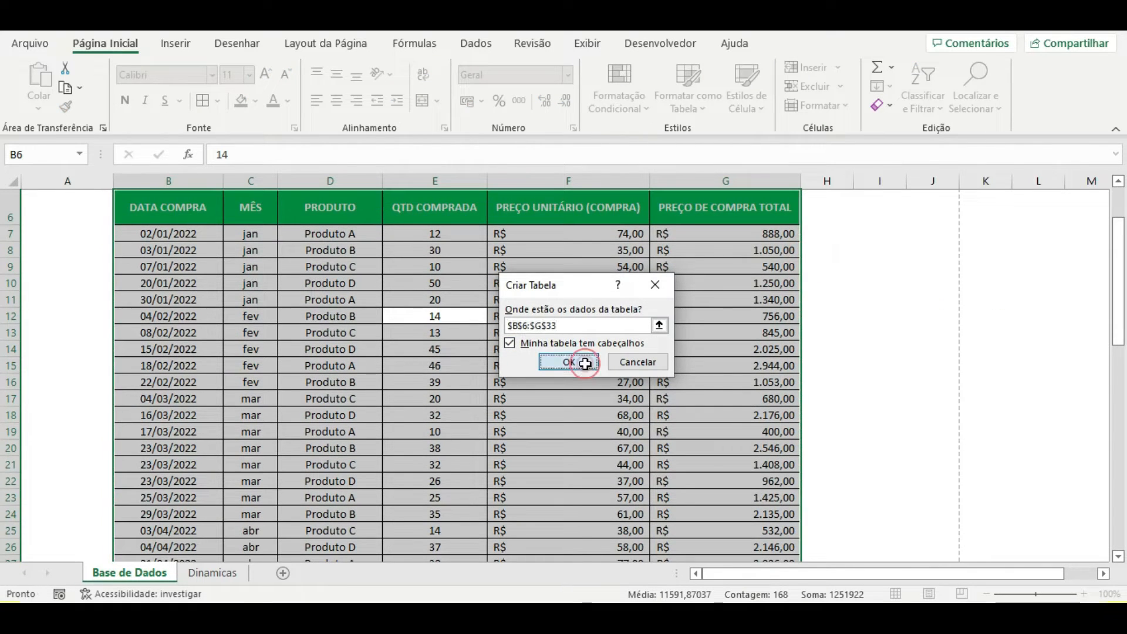
left_click(843, 345)
scroll(458, 396, "up", 2)
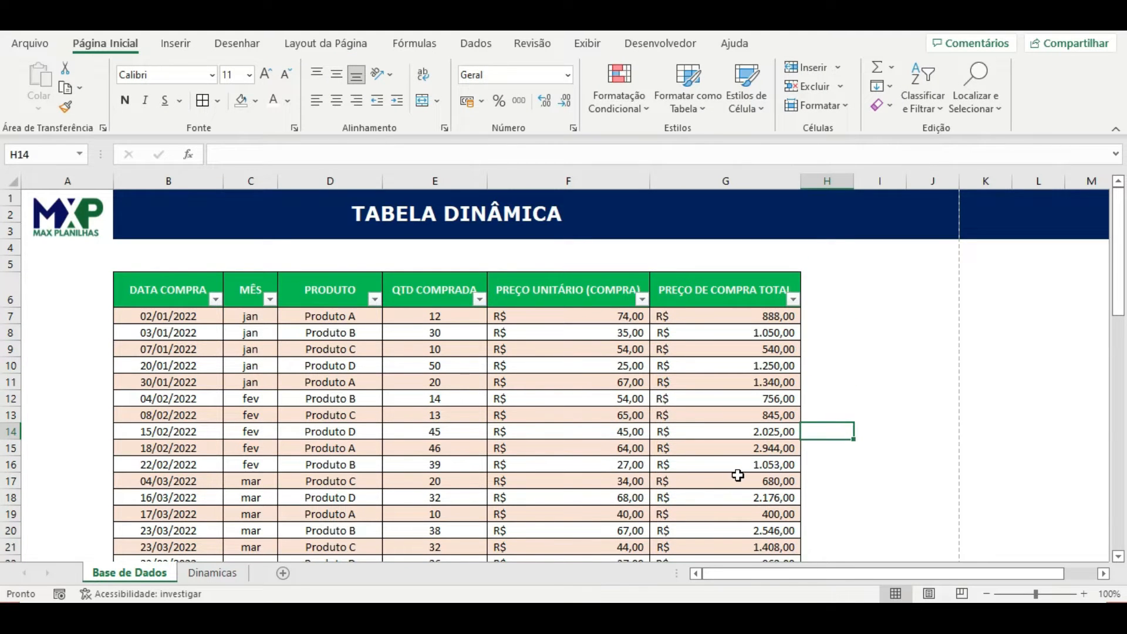
Step: Rename the purchase data table as base_dados
left_click(607, 366)
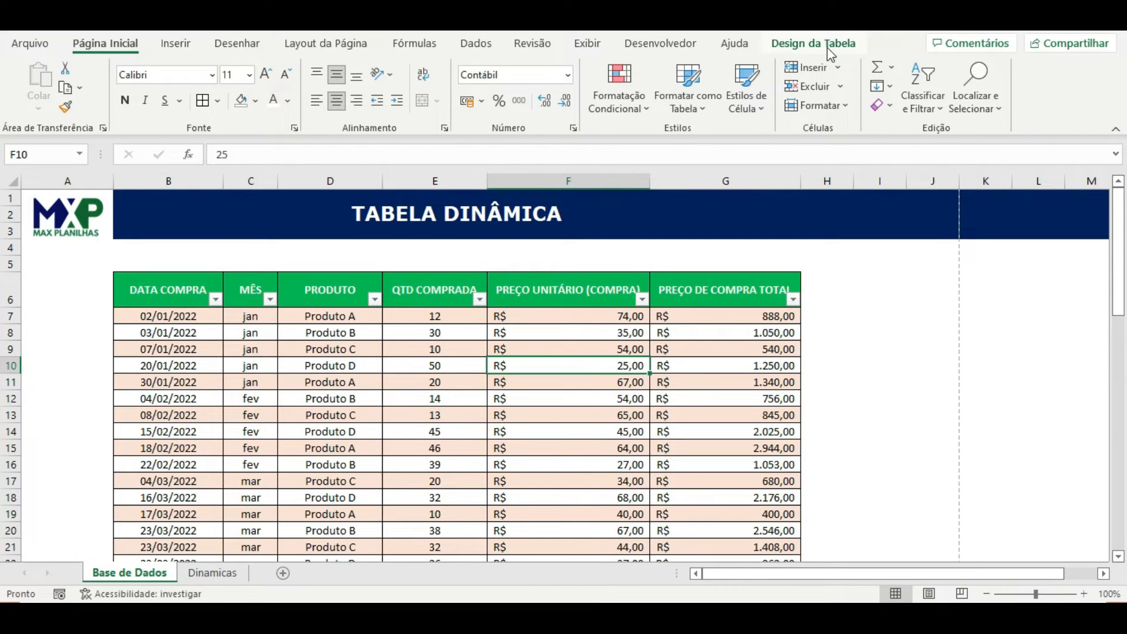
left_click(827, 46)
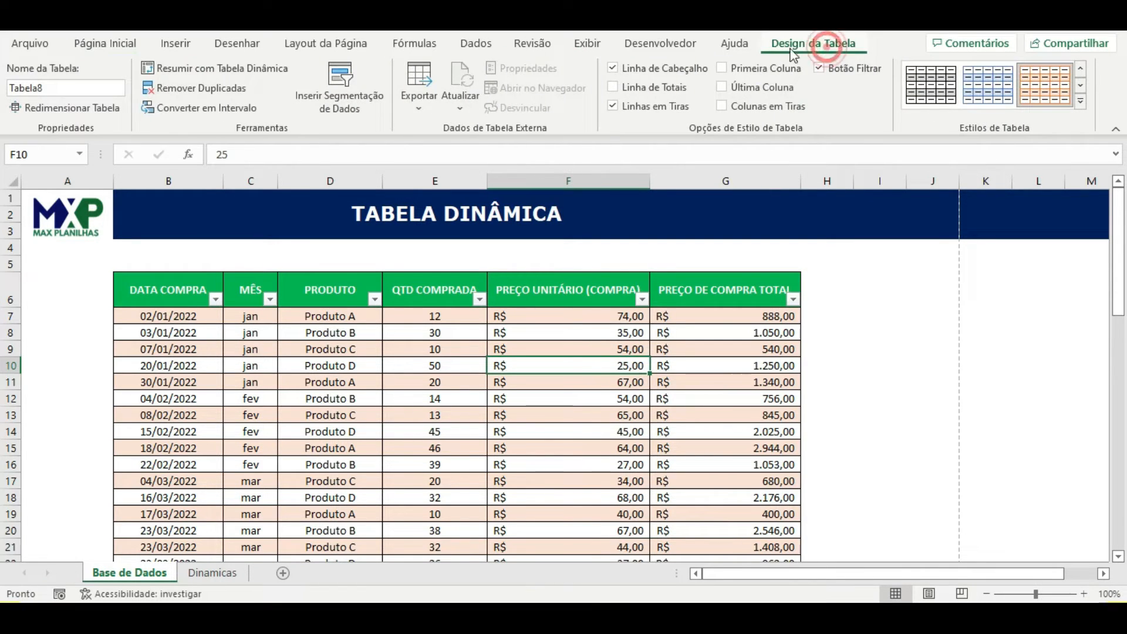
left_click(53, 88)
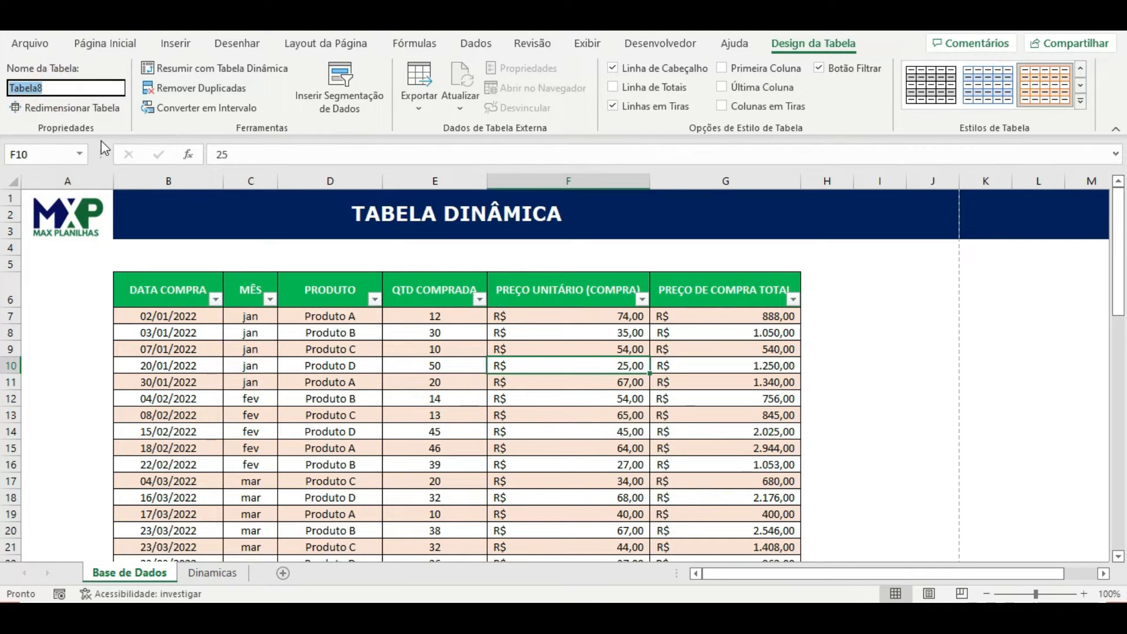
type("base_dados")
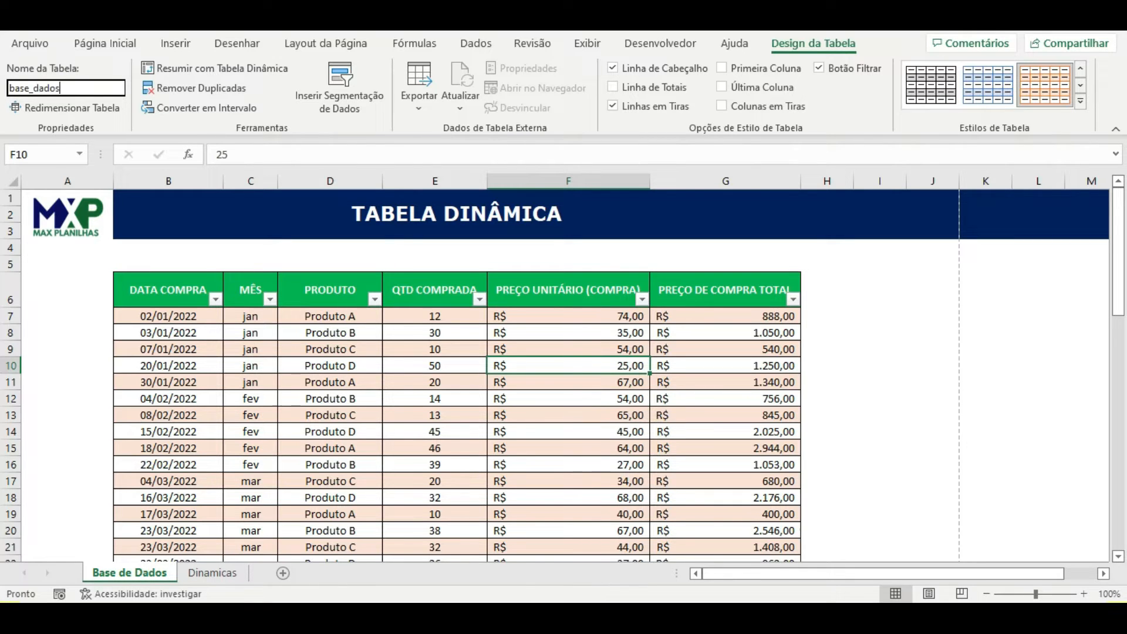
key("BackSpace")
type("de dados")
type("da")
key("Return")
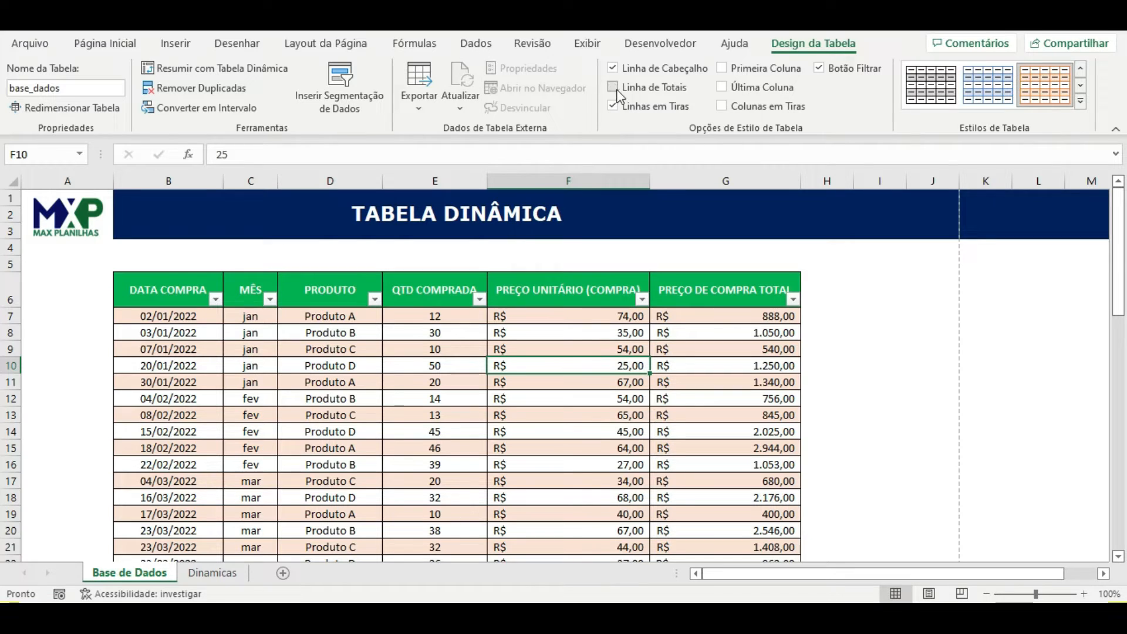
Step: Try banded columns on the base_dados table, both without and together with banded rows
left_click(613, 106)
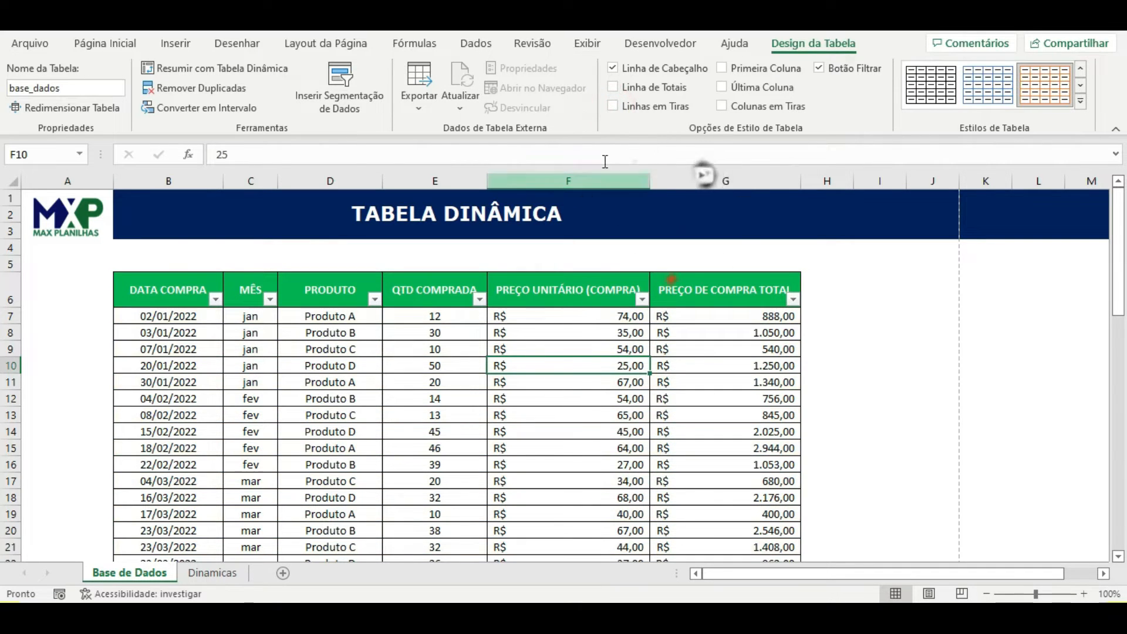
left_click(722, 107)
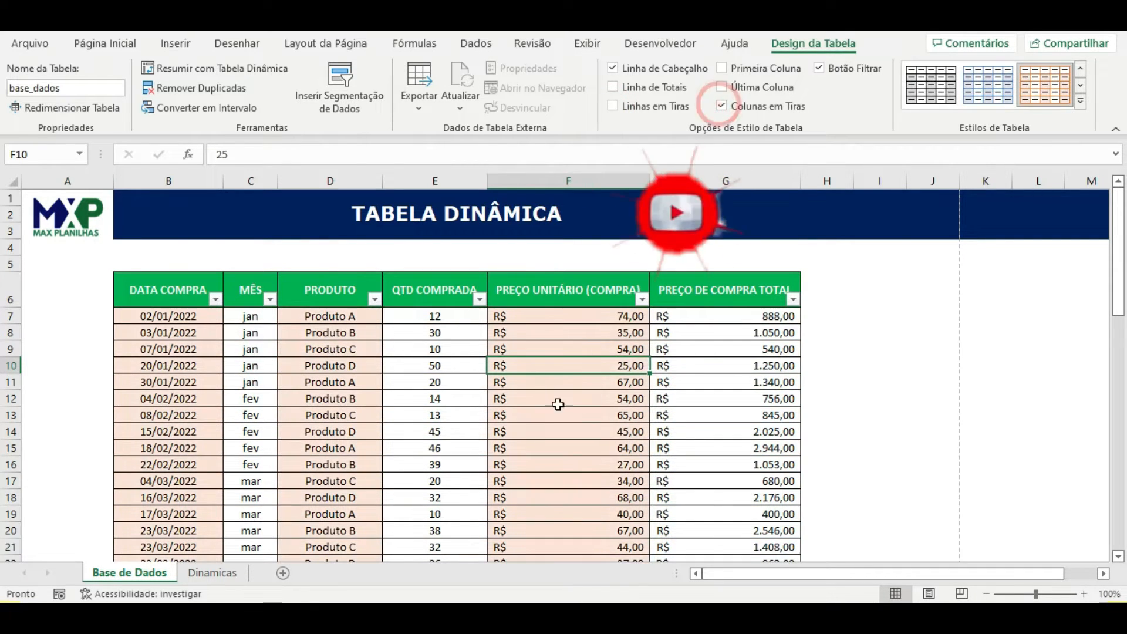
left_click(613, 106)
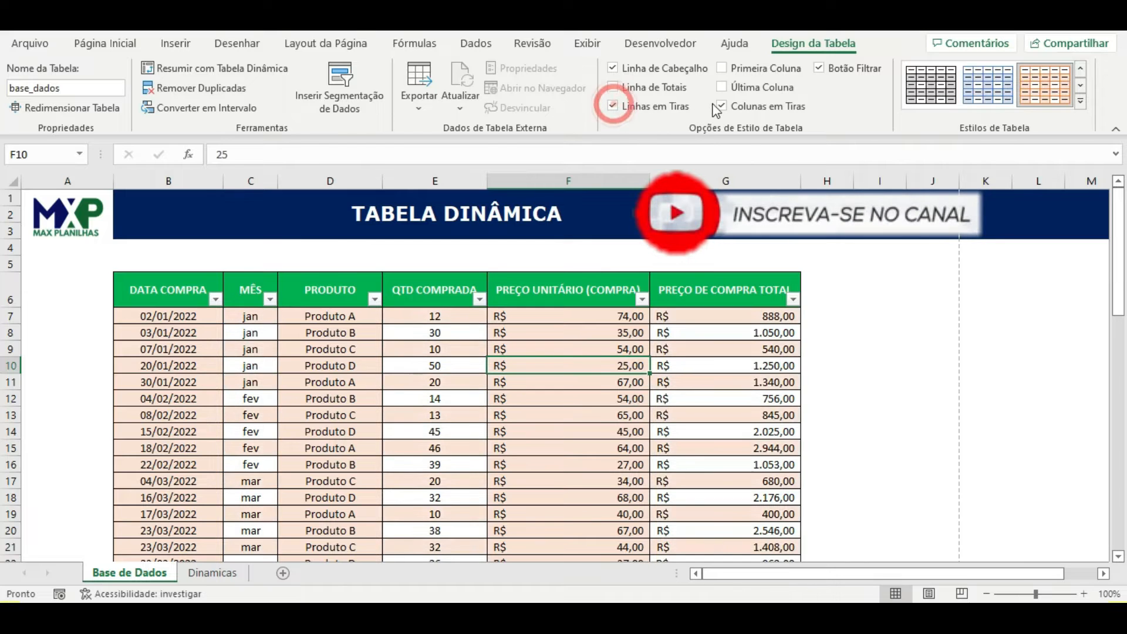
left_click(722, 106)
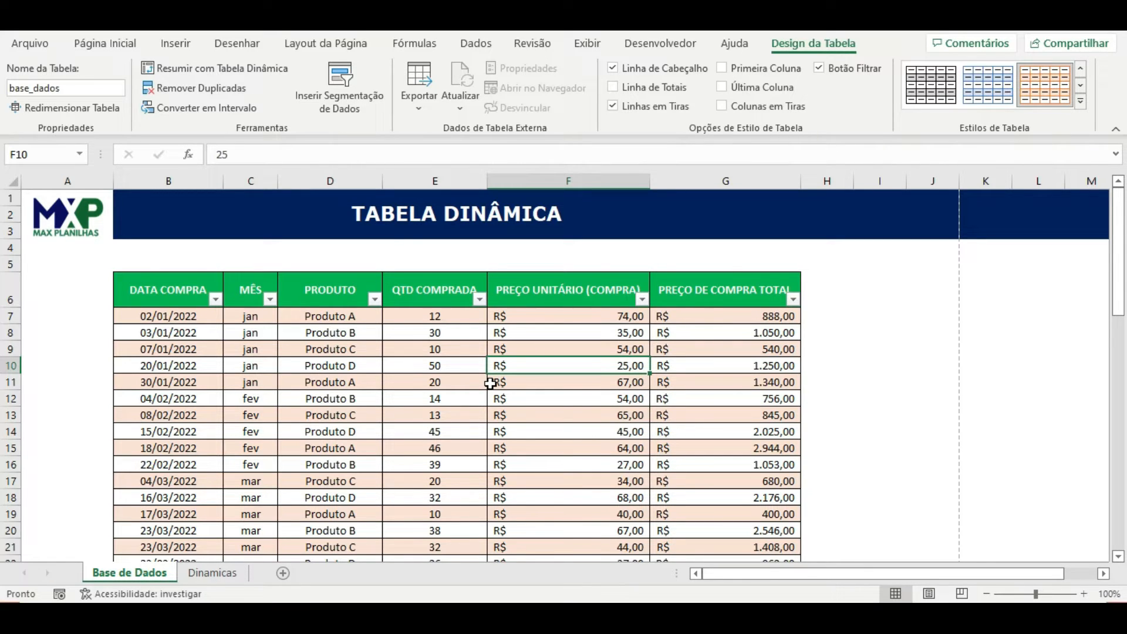
left_click(573, 404)
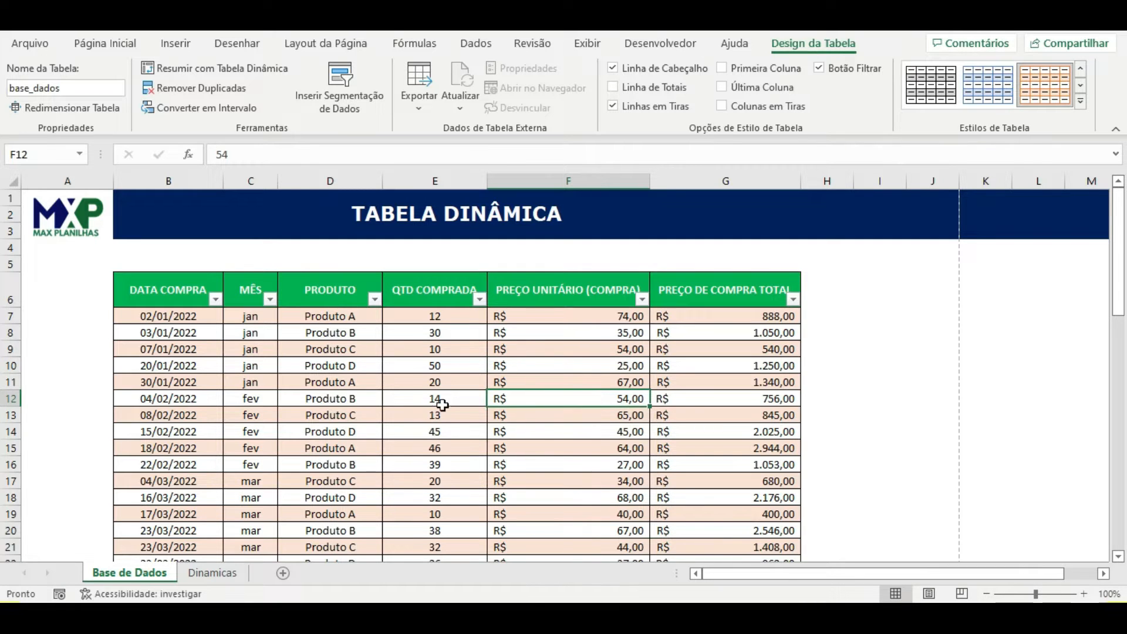
Step: Start a pivot table from the base_dados table, examine which rows its source range covers, and cancel
left_click(421, 385)
left_click(322, 381)
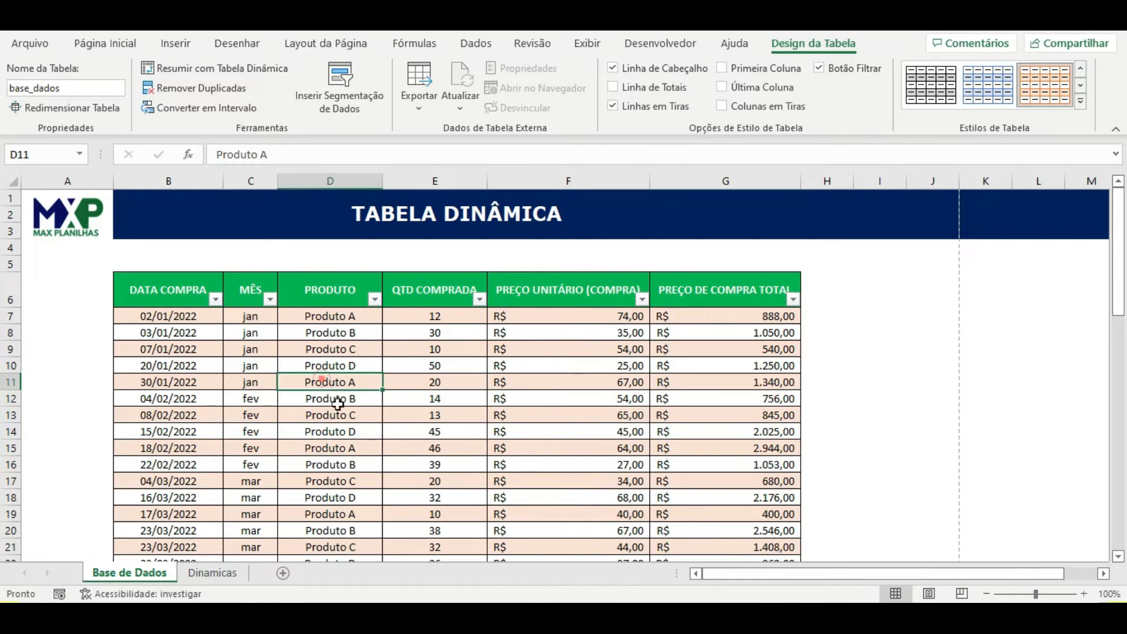
left_click(444, 385)
left_click(461, 352)
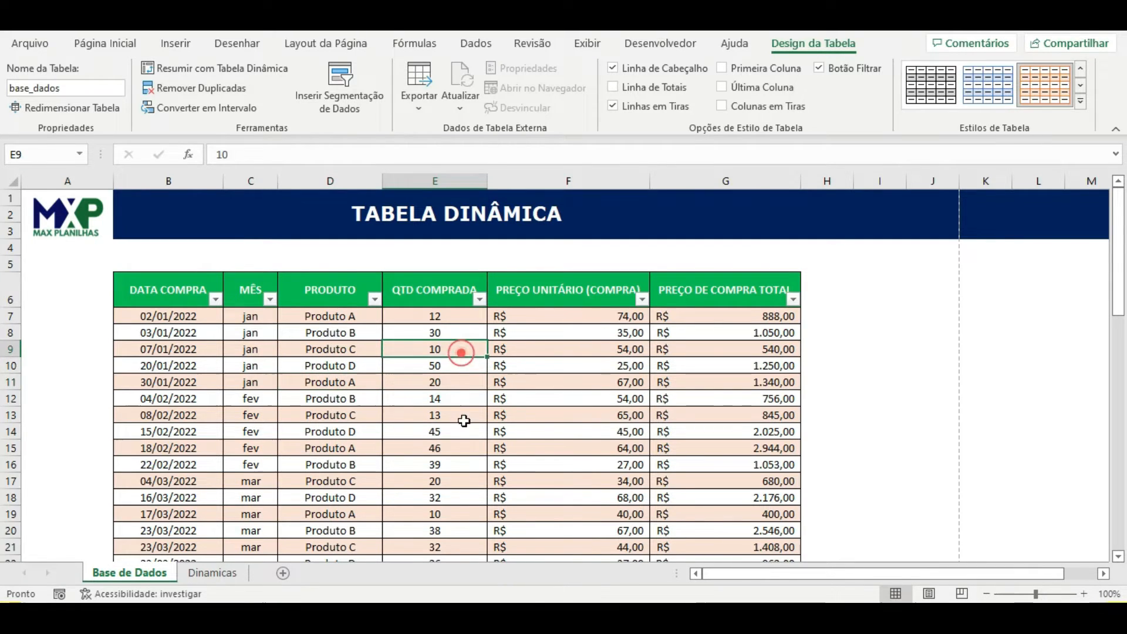
left_click(176, 43)
left_click(42, 105)
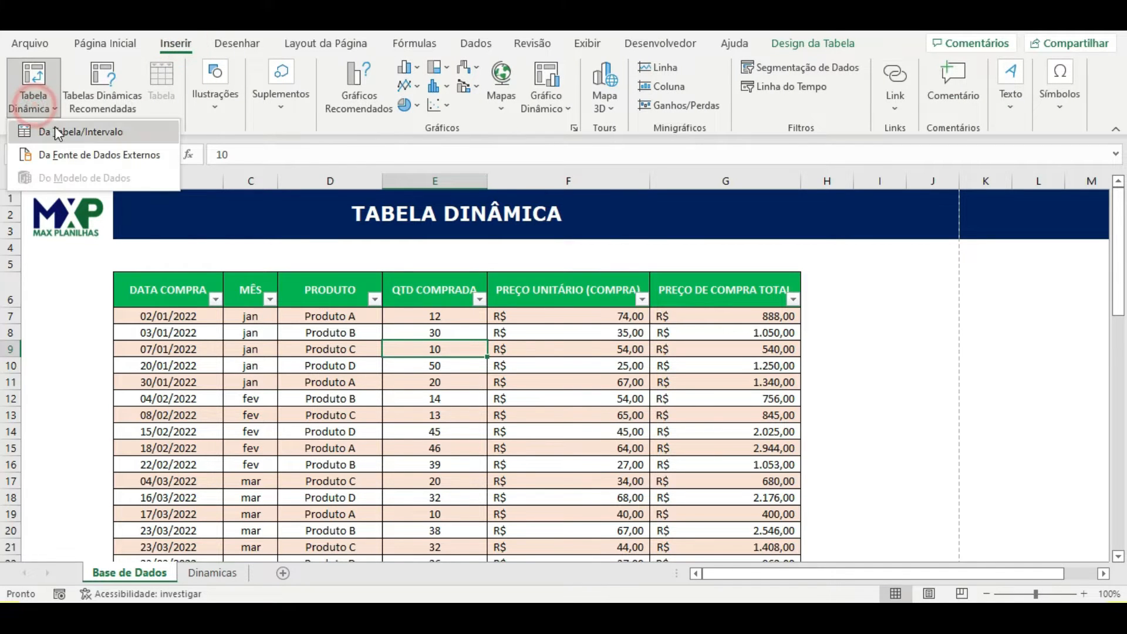
left_click(59, 132)
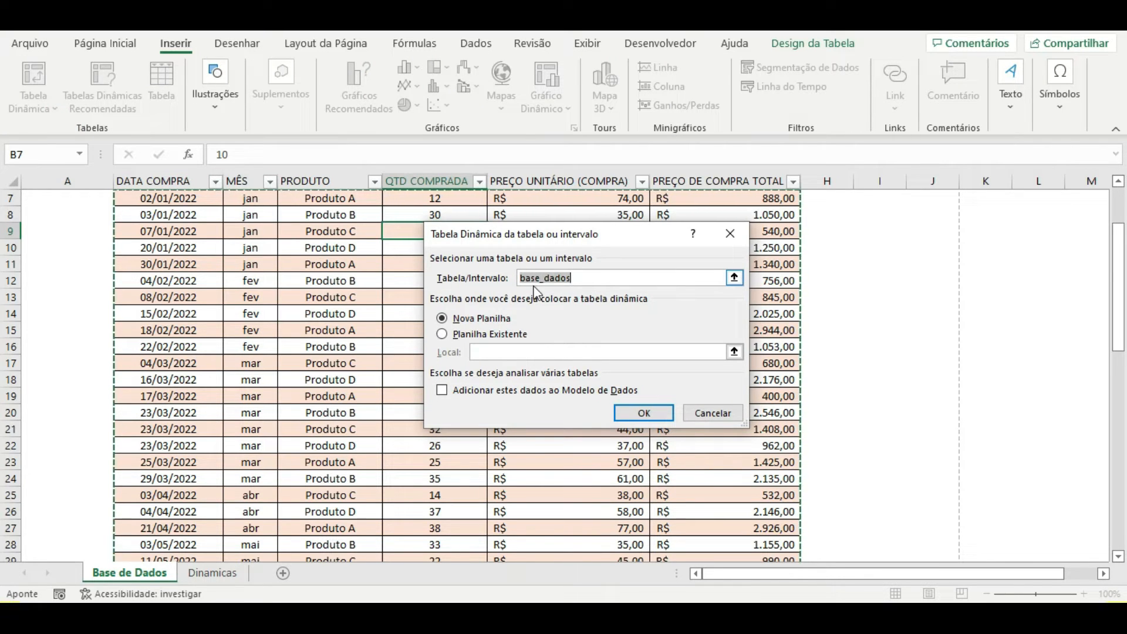
scroll(470, 390, "up", 2)
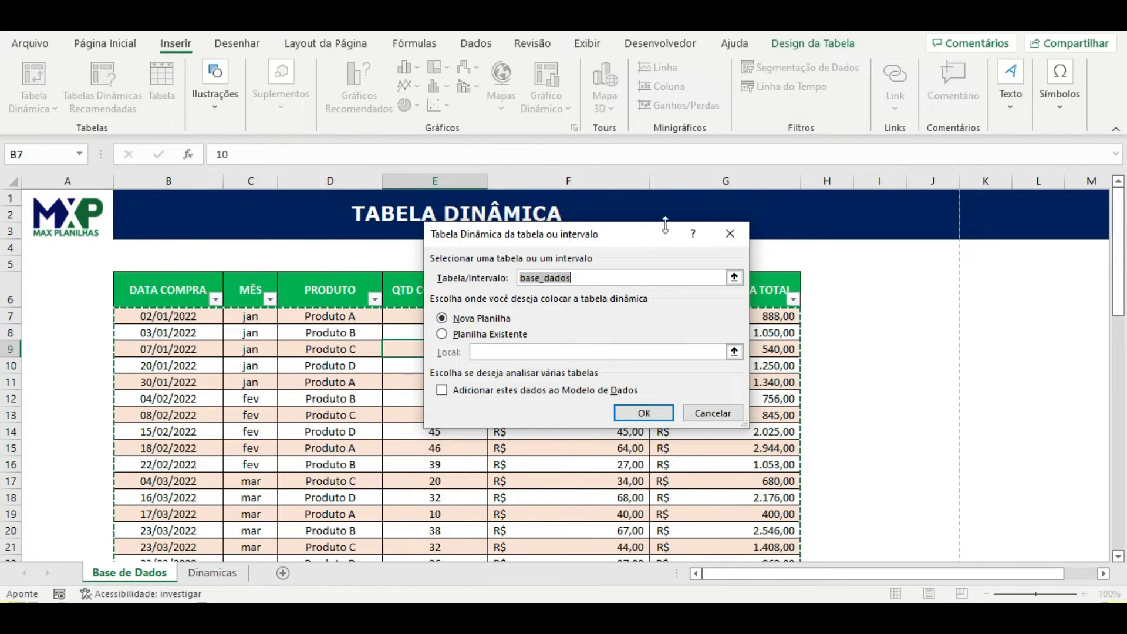
scroll(251, 468, "down", 5)
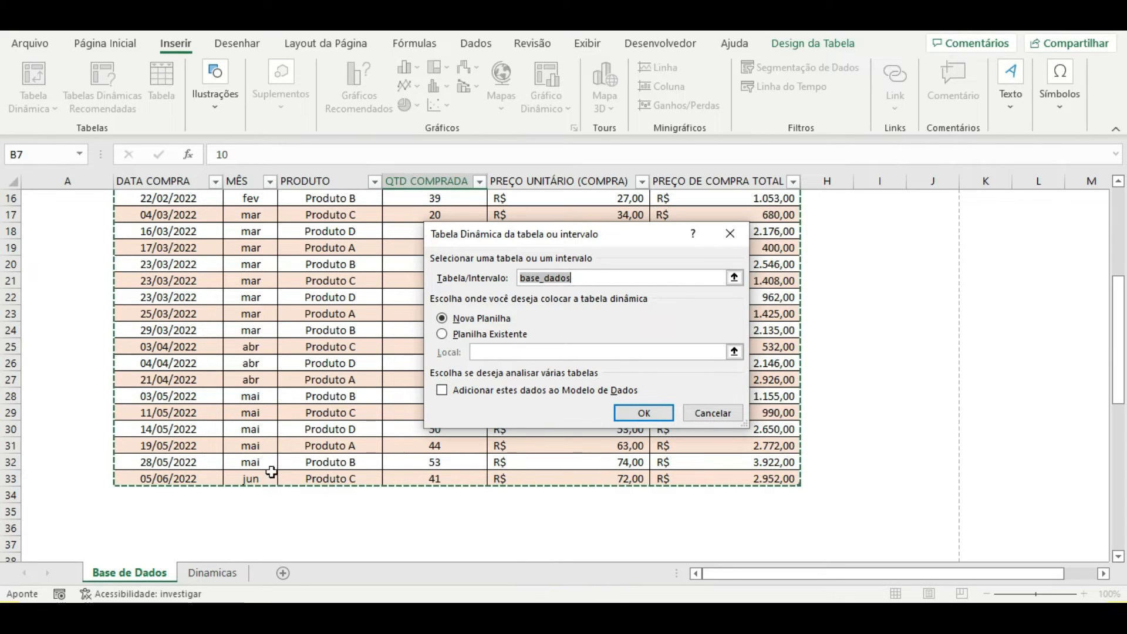
left_click(713, 414)
Step: Check the table's name in its design properties, comparing selections inside and outside the table
left_click(621, 461)
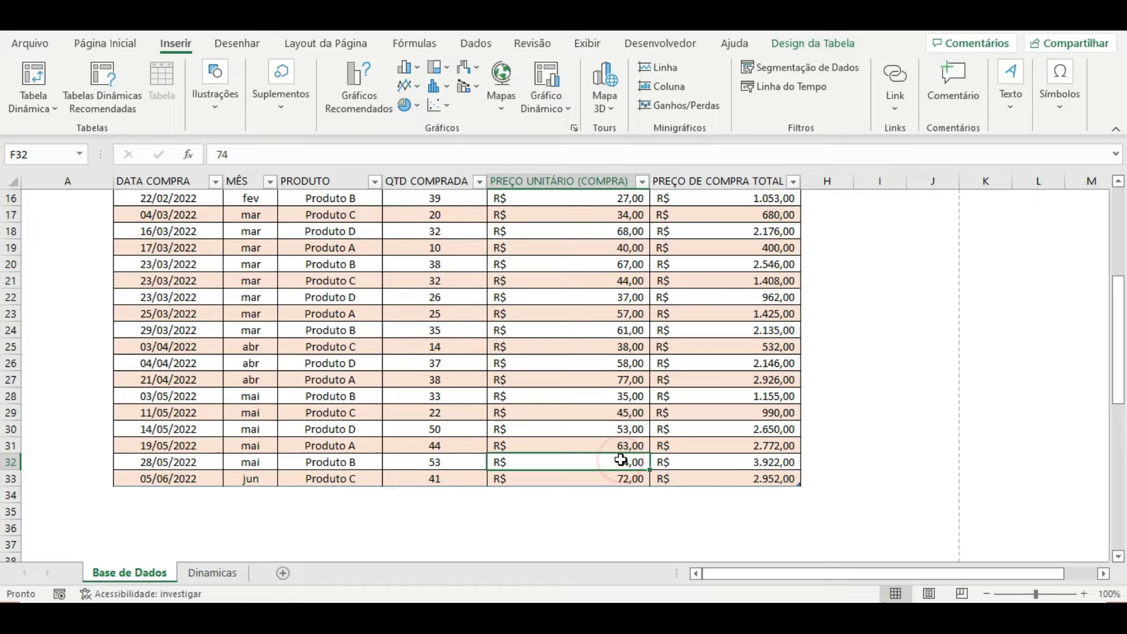
left_click(813, 43)
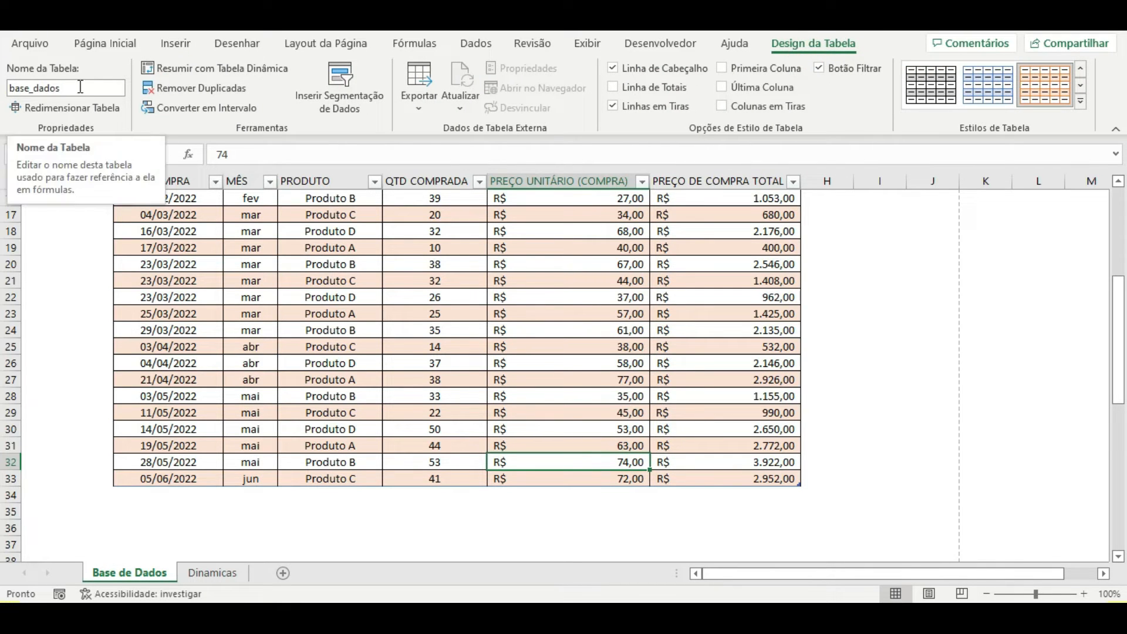
left_click(893, 459)
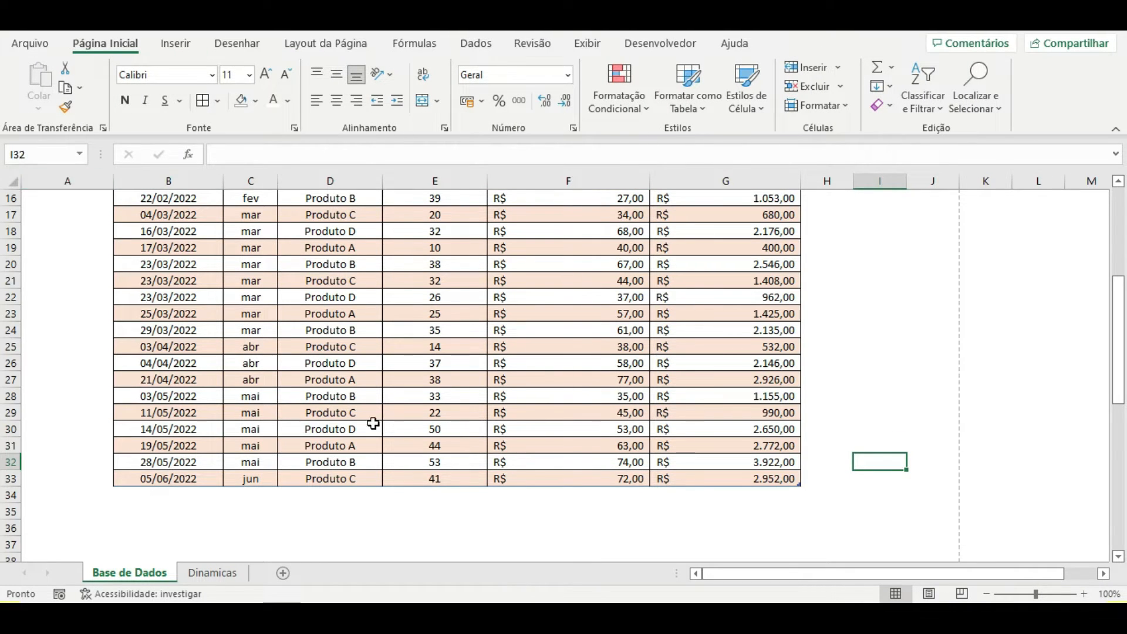
left_click(425, 450)
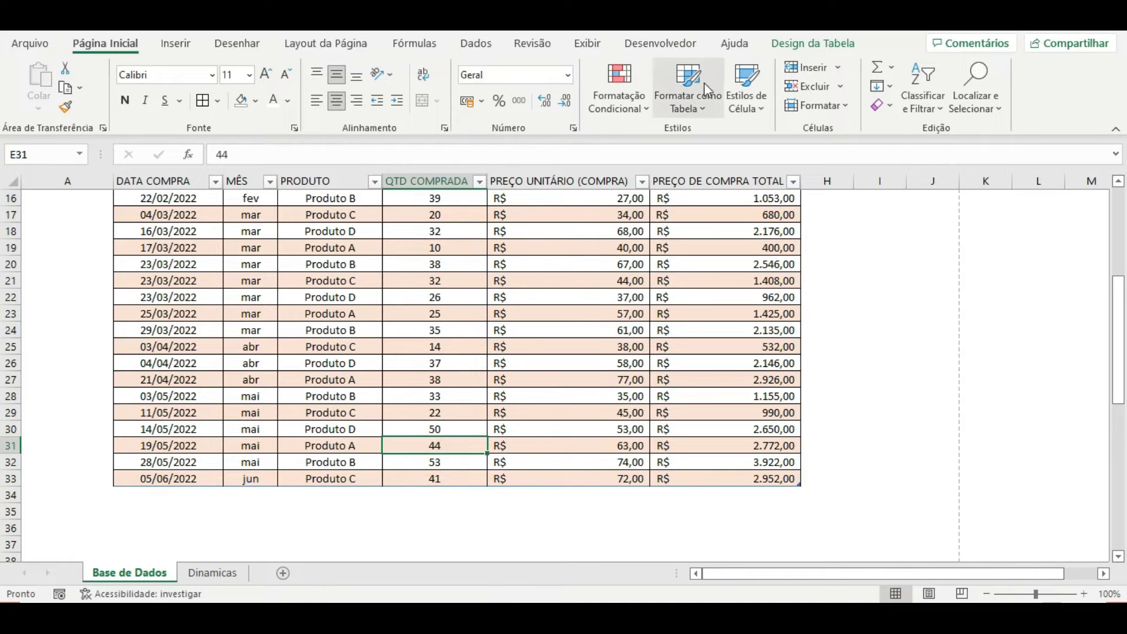
left_click(819, 46)
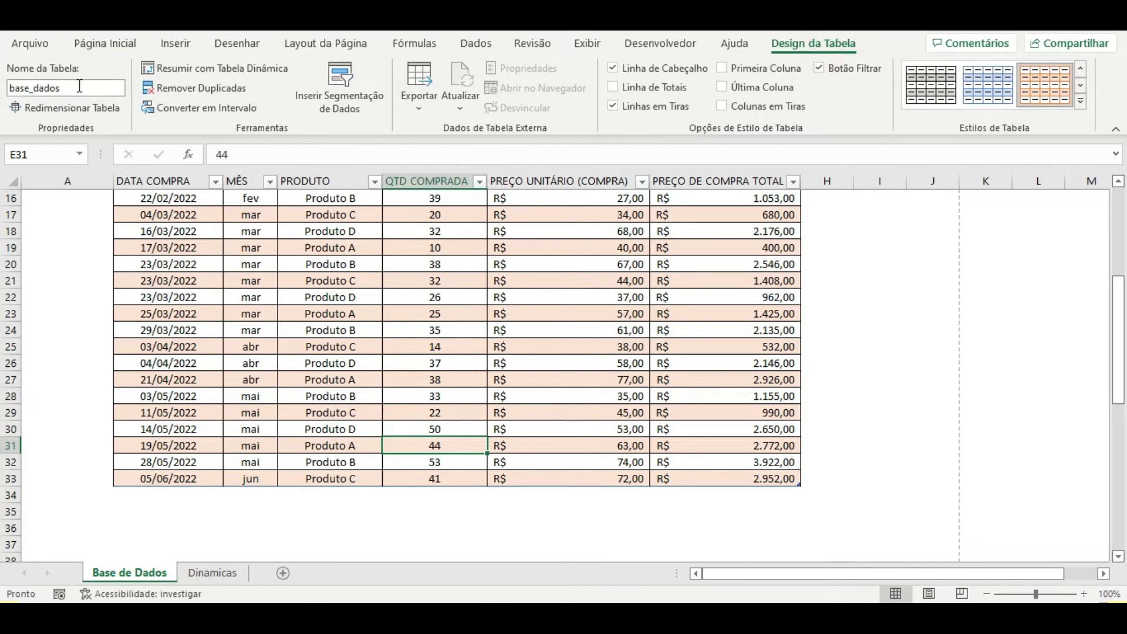
Step: Add a test row beneath the base_dados table with purchase date 15/07 in B34 and check its table properties
left_click(183, 492)
type("15")
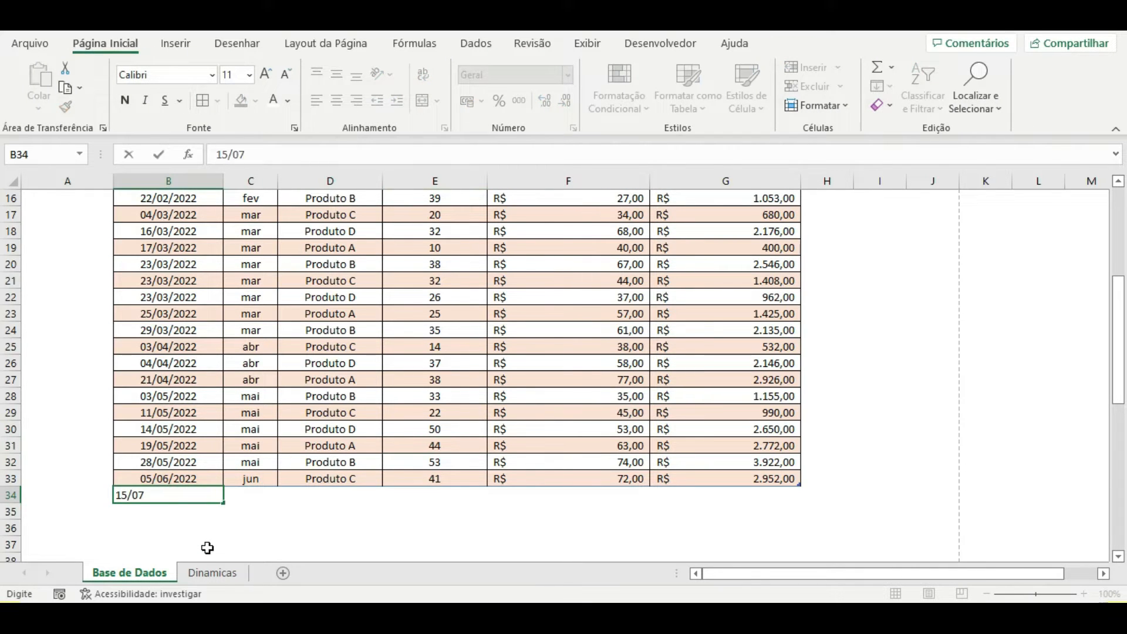
type("/07")
key("Tab")
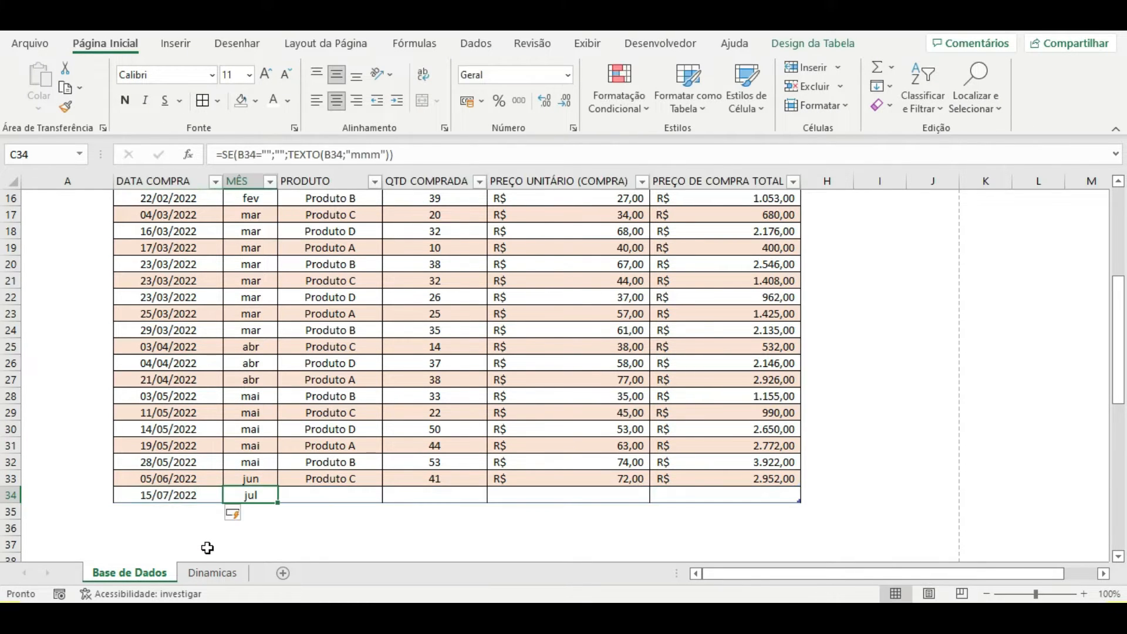
left_click(194, 495)
left_click(798, 45)
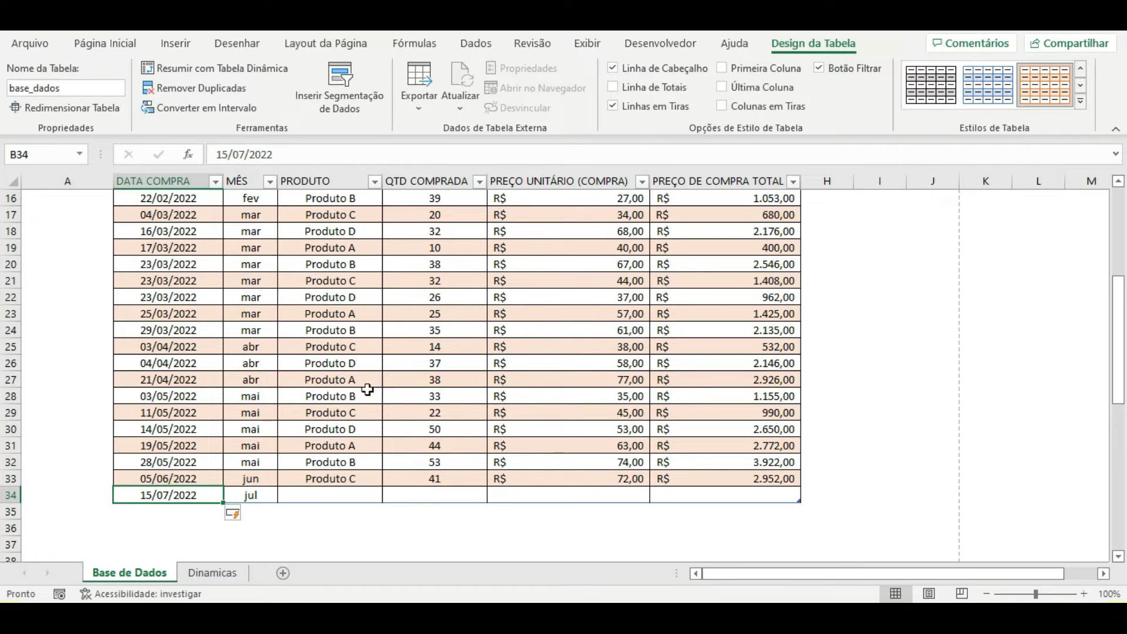
Step: Delete the 15/07/2022 test row from the base_dados table
right_click(147, 499)
mouse_move(243, 301)
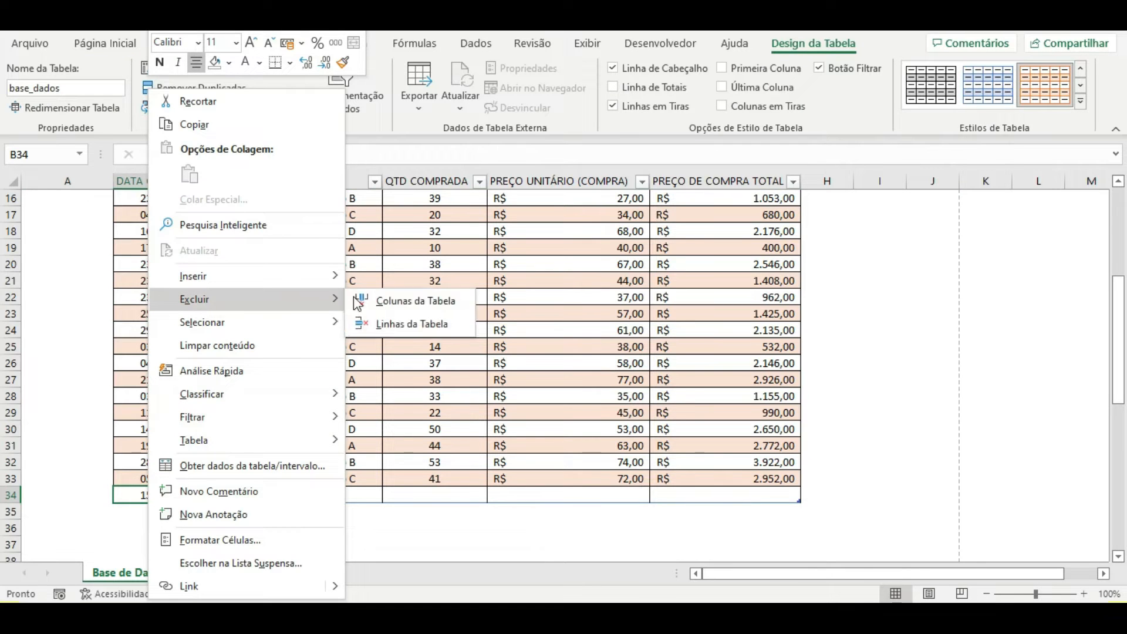
left_click(387, 324)
Step: Create a pivot table from base_dados on a new worksheet
scroll(419, 445, "up", 3)
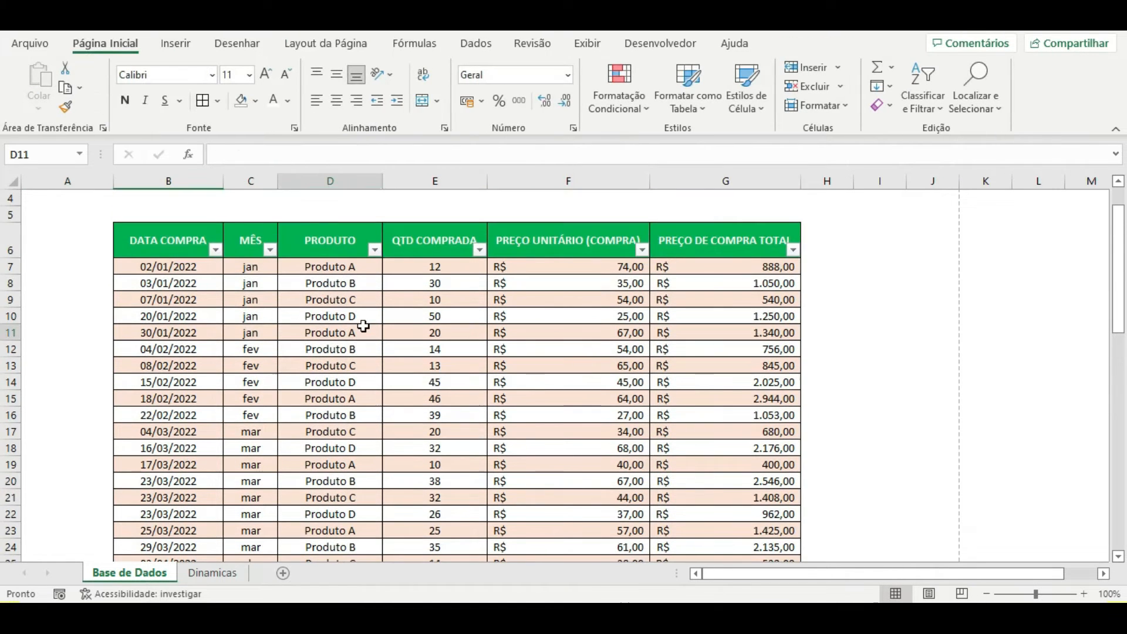
left_click(361, 328)
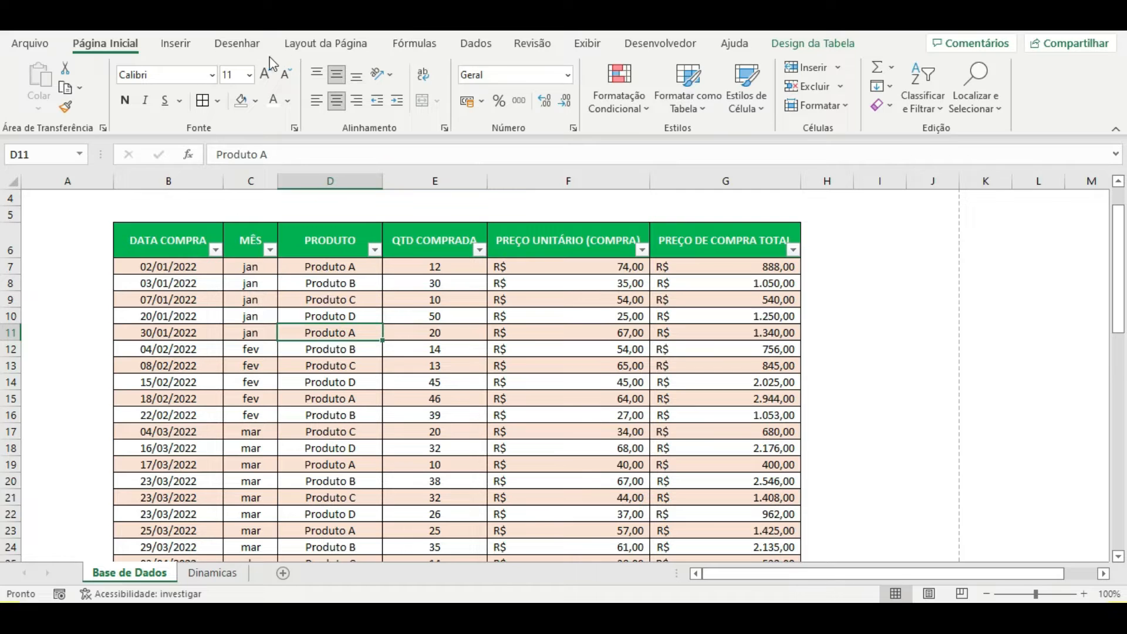
left_click(176, 43)
left_click(30, 100)
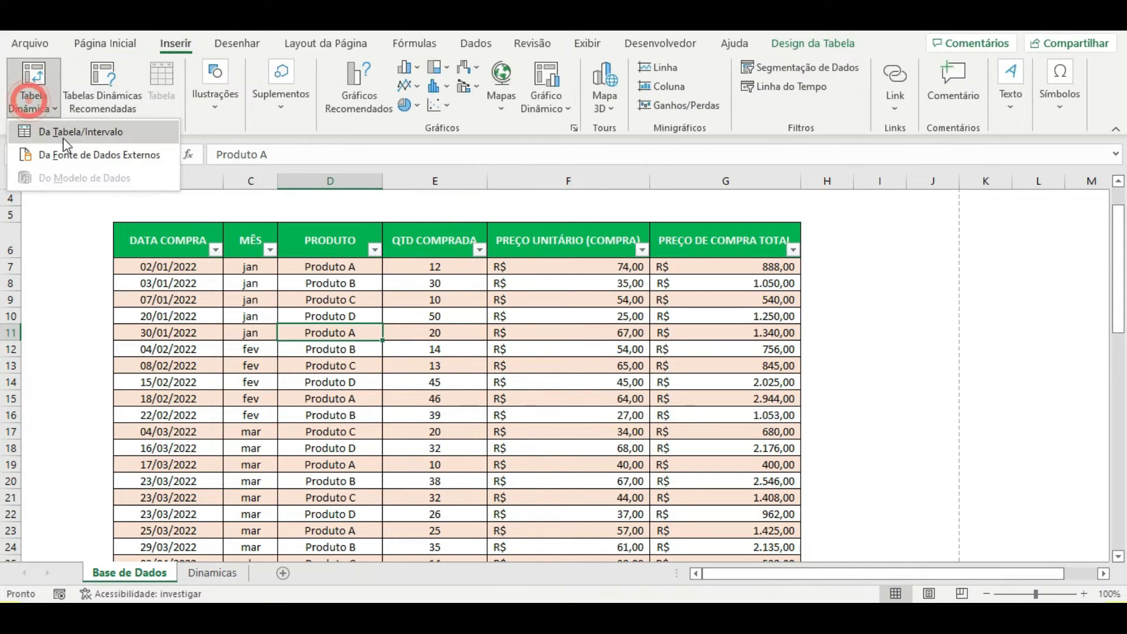
left_click(63, 136)
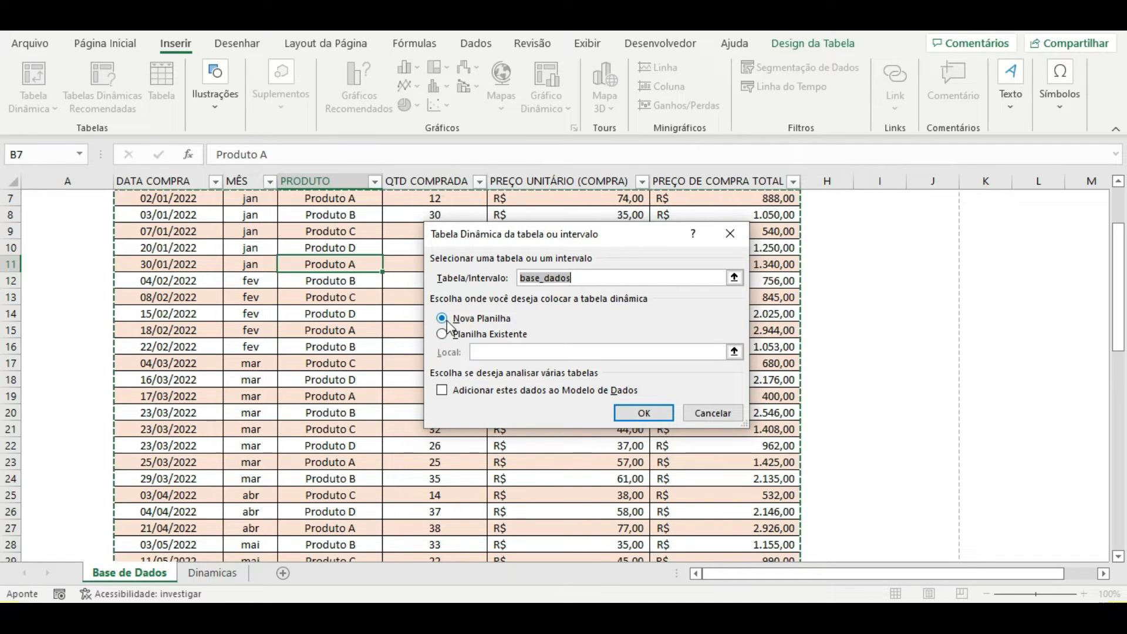
left_click(644, 414)
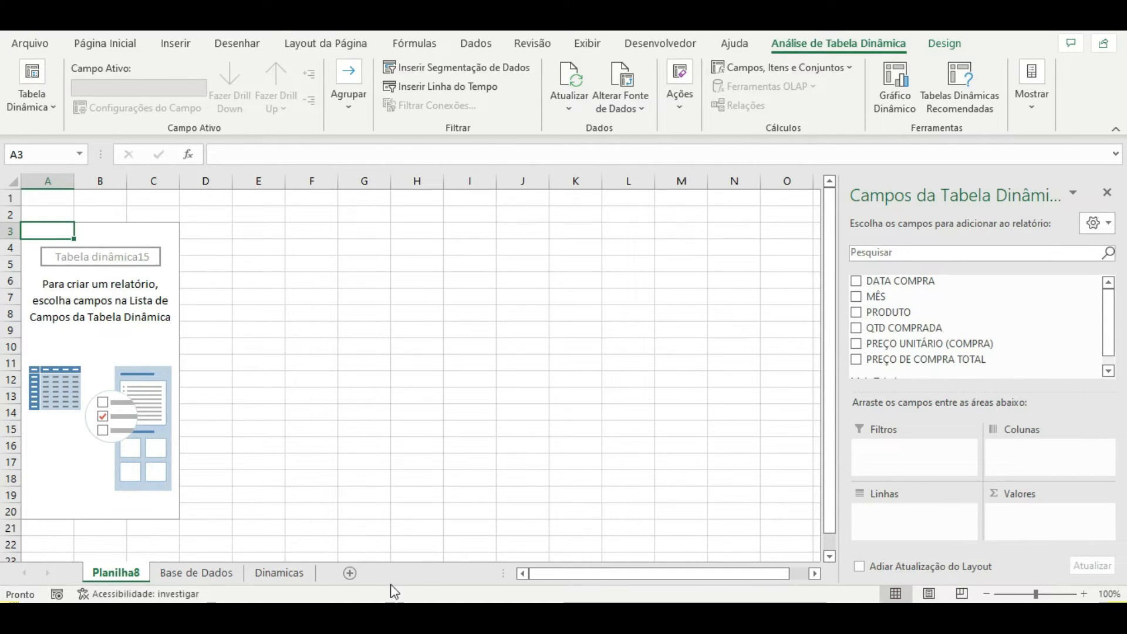
Step: View the Dinamicas sheet and the empty area beside the purchase table on Base de Dados as possible pivot table locations
left_click(294, 574)
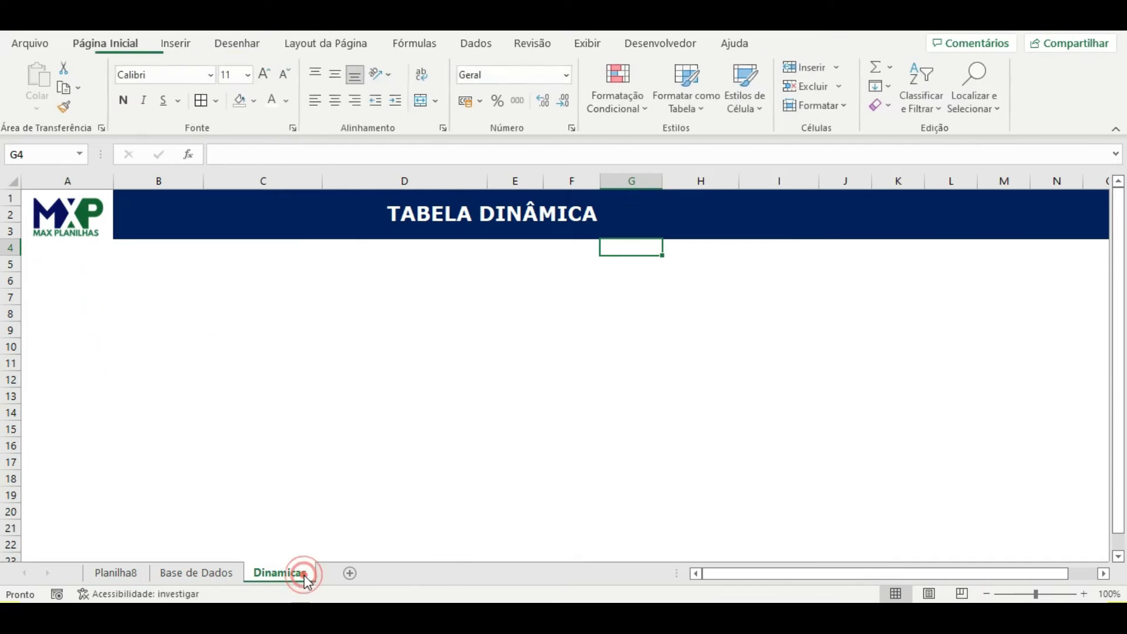
left_click(196, 574)
scroll(356, 366, "up", 2)
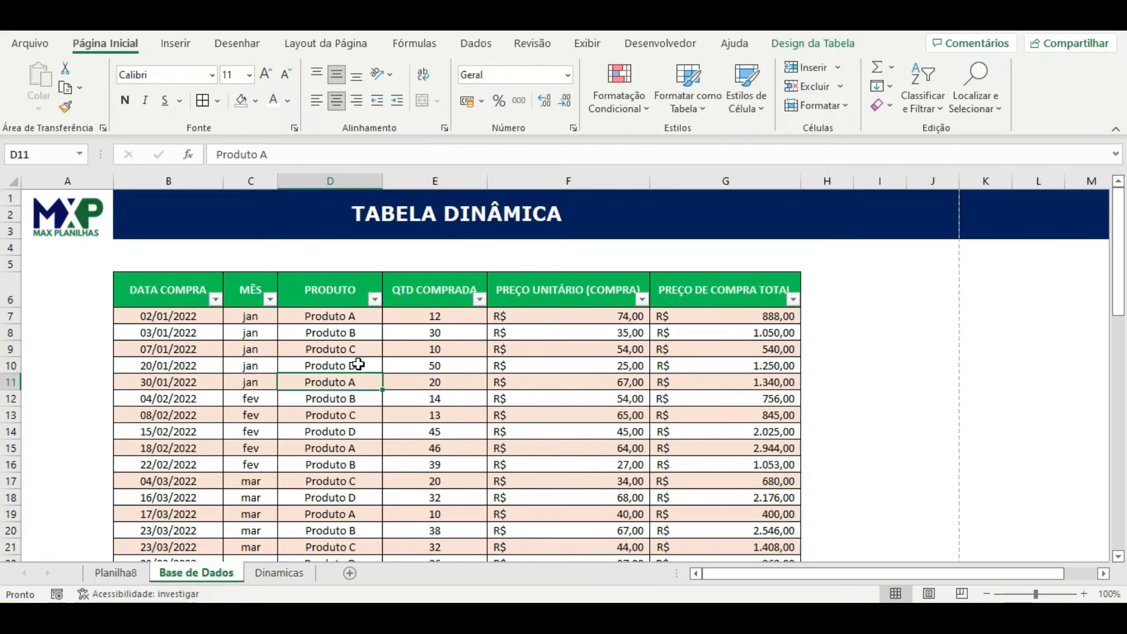
left_click_drag(181, 333, 350, 423)
left_click_drag(892, 315, 899, 397)
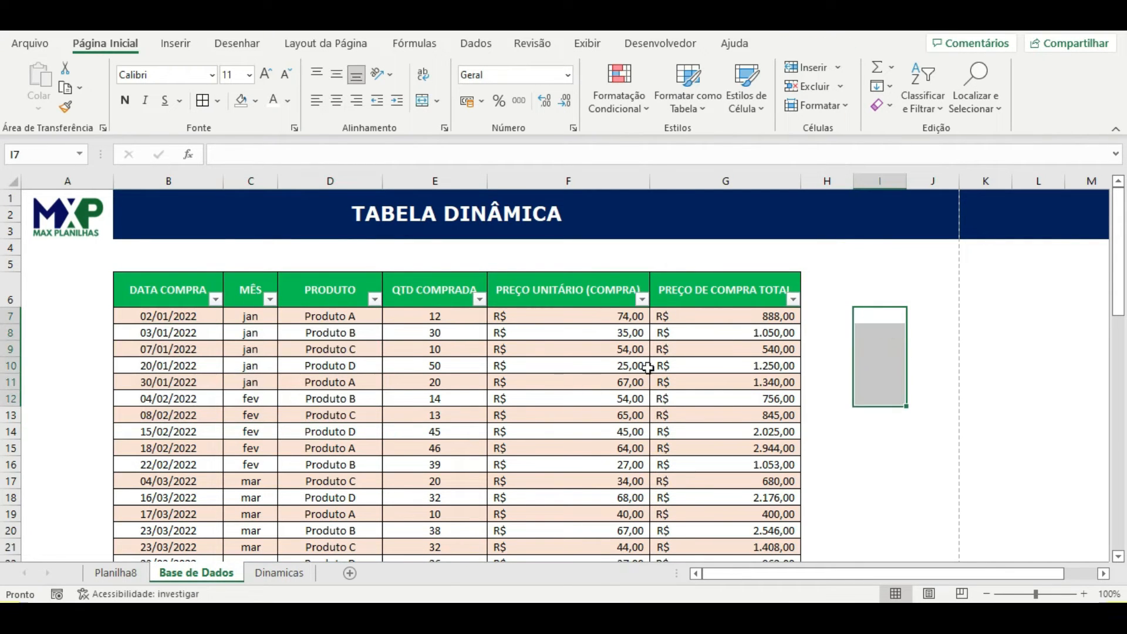
Step: Start a second pivot table from base_dados and choose an existing worksheet as its destination
left_click(323, 350)
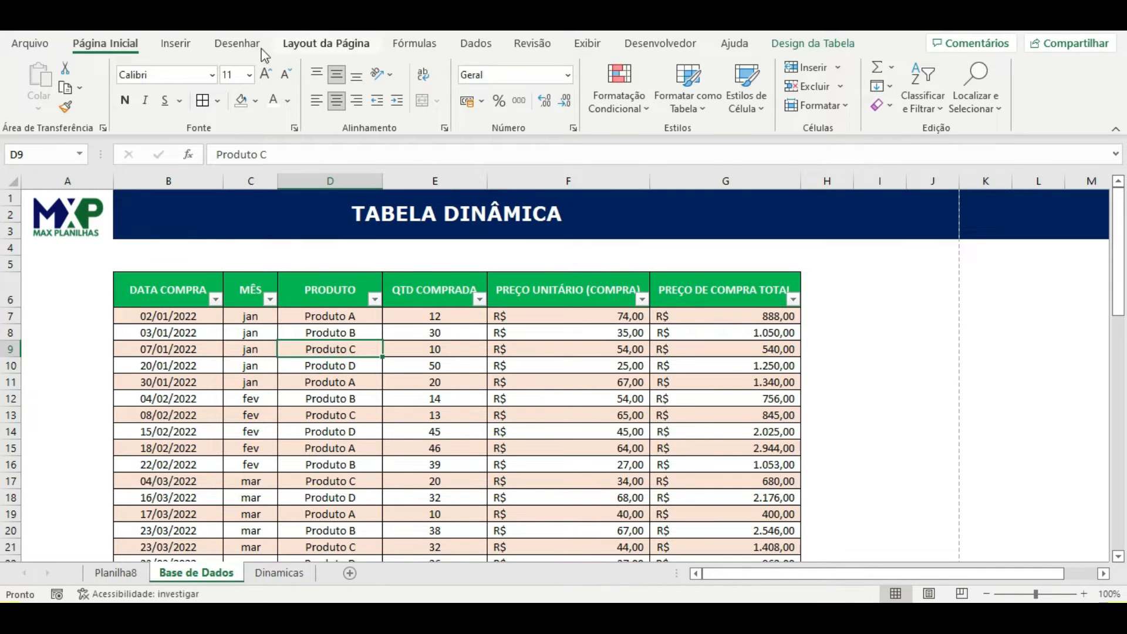
left_click(179, 43)
left_click(25, 104)
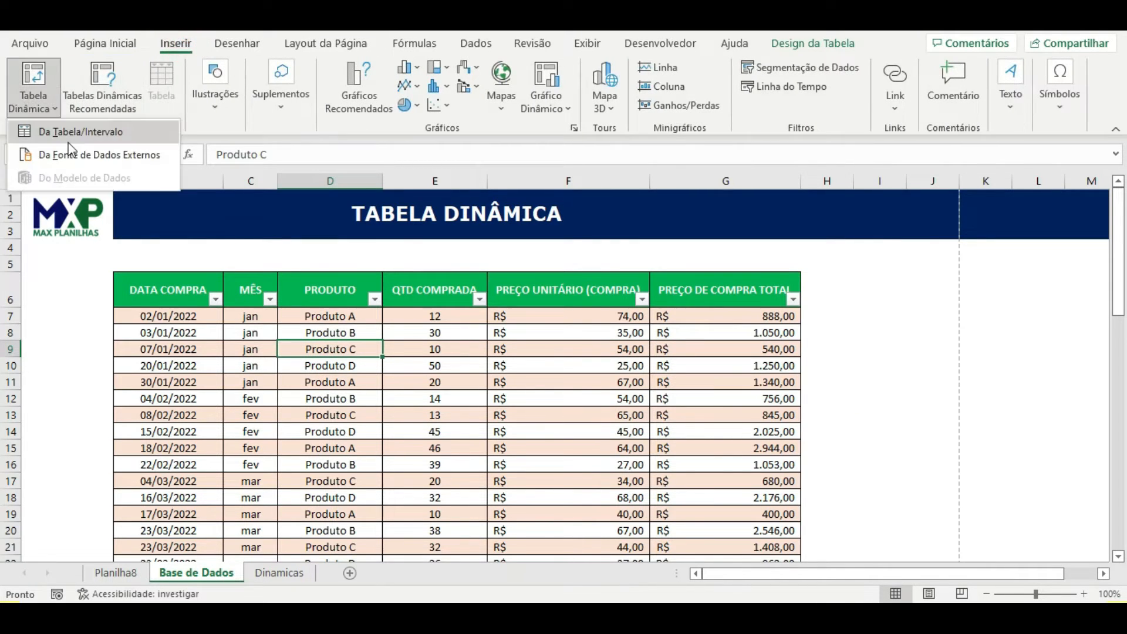
left_click(71, 134)
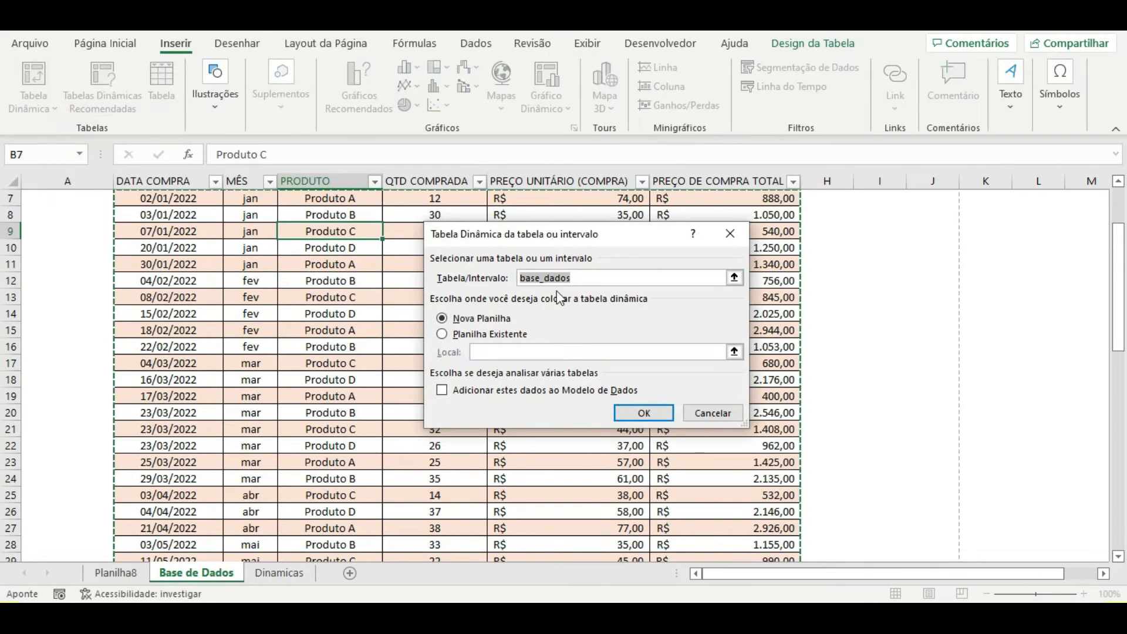
left_click(442, 334)
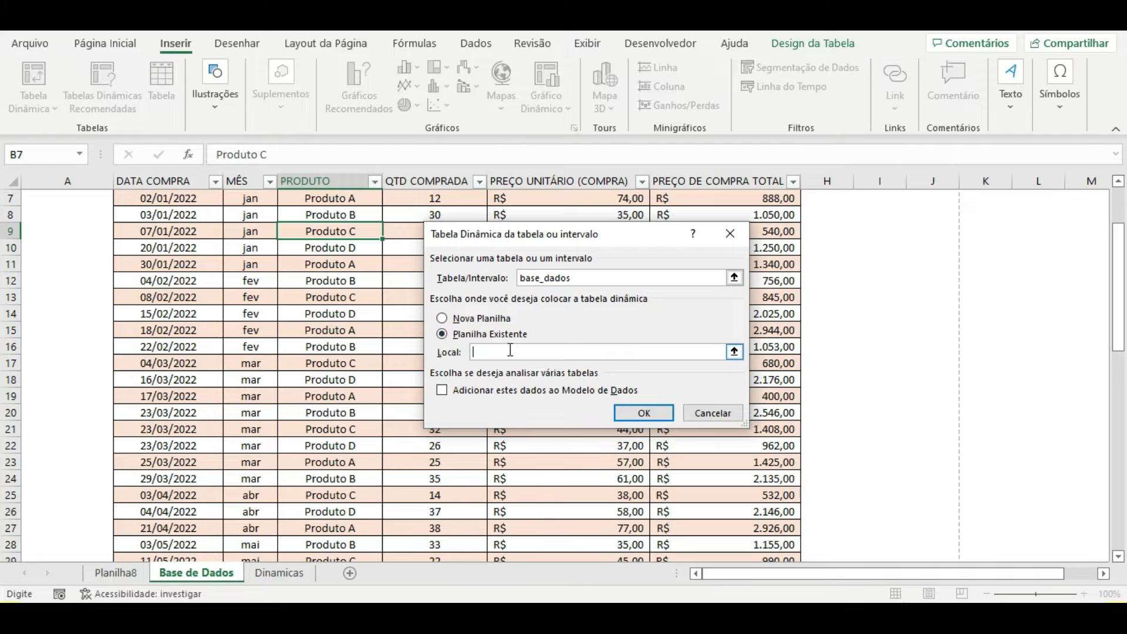
Step: Try cell I7 on Base de Dados as the pivot table's location, and clear that reference
left_click(734, 352)
scroll(905, 282, "up", 2)
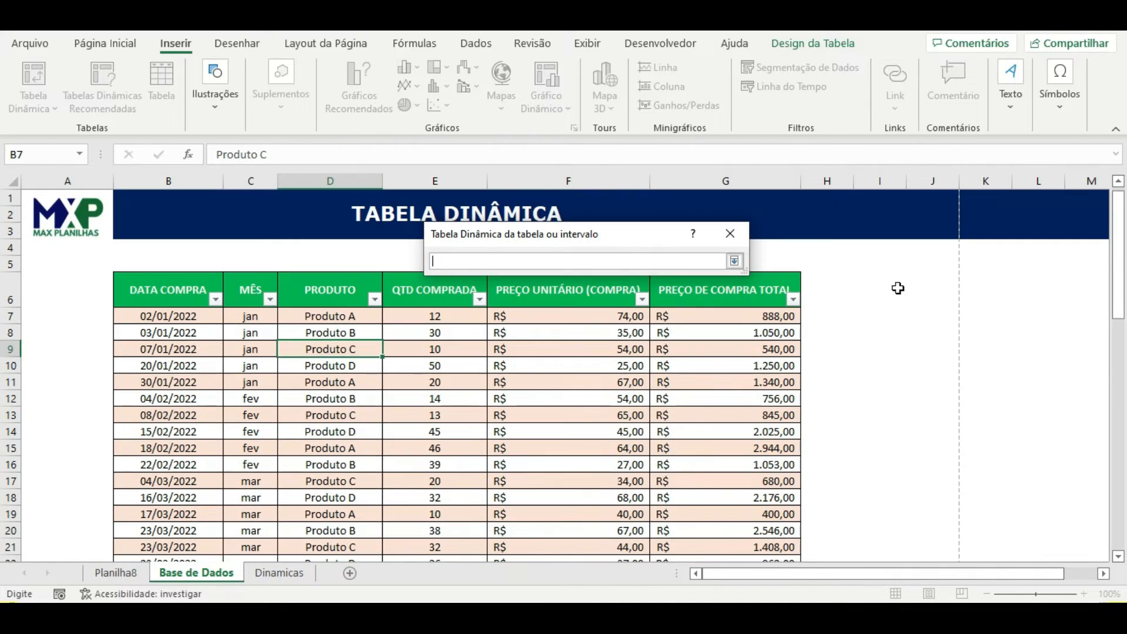
left_click(873, 323)
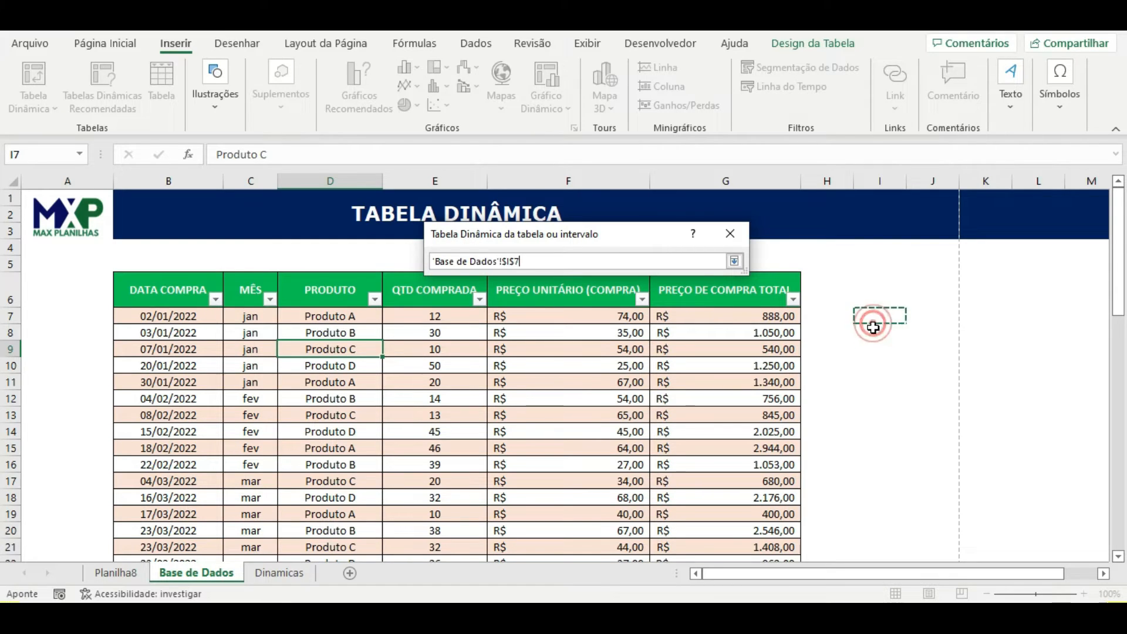
left_click(734, 261)
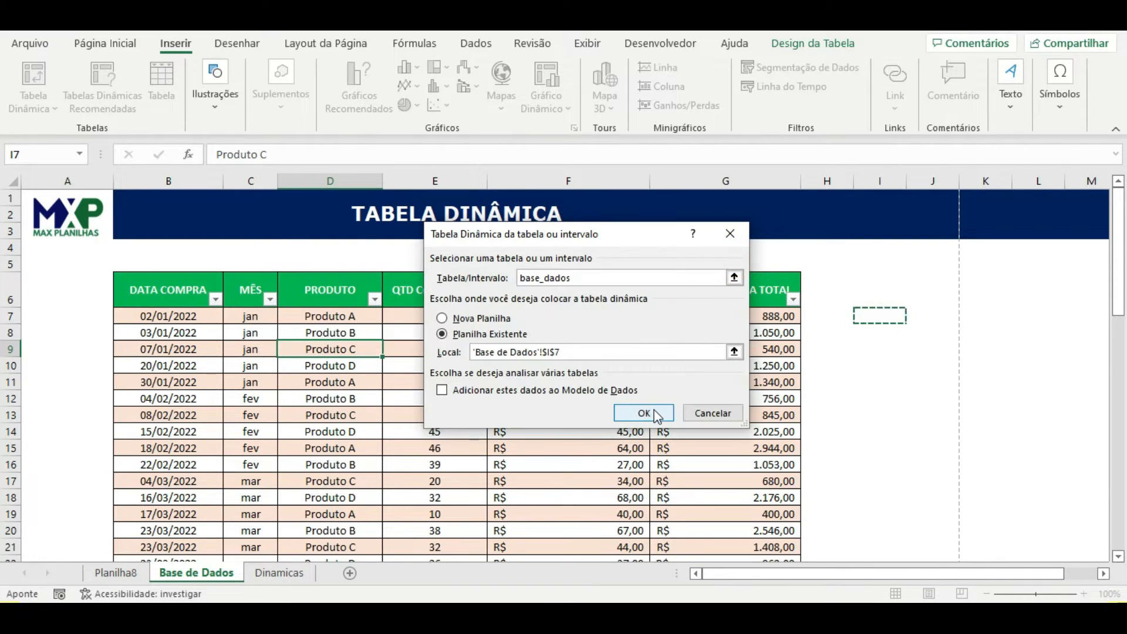
left_click_drag(591, 353, 478, 351)
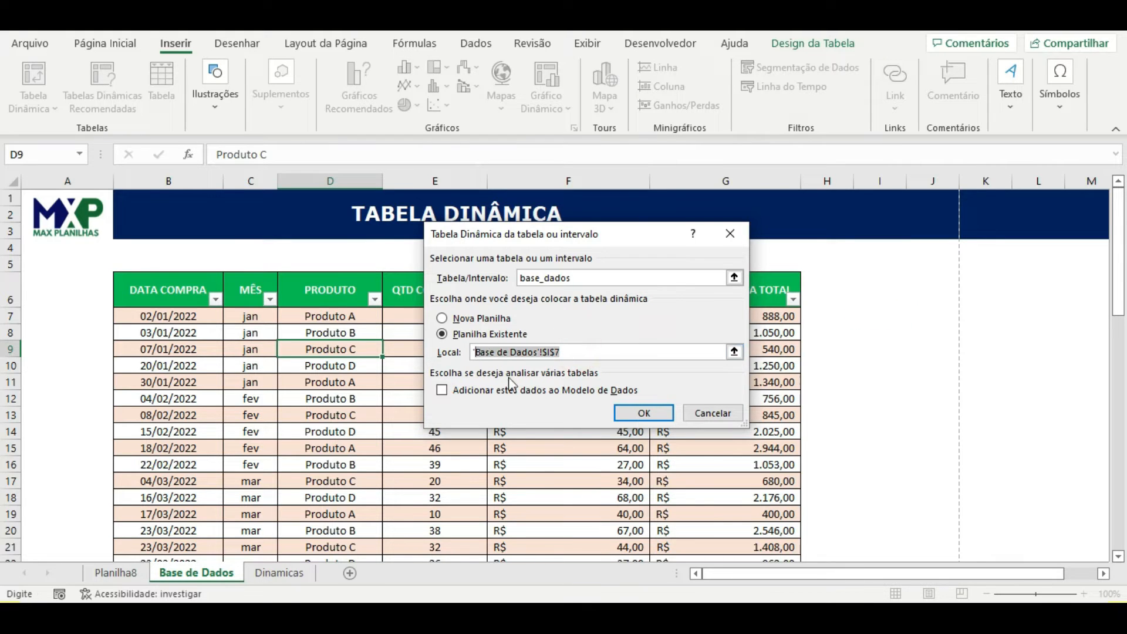
key("BackSpace")
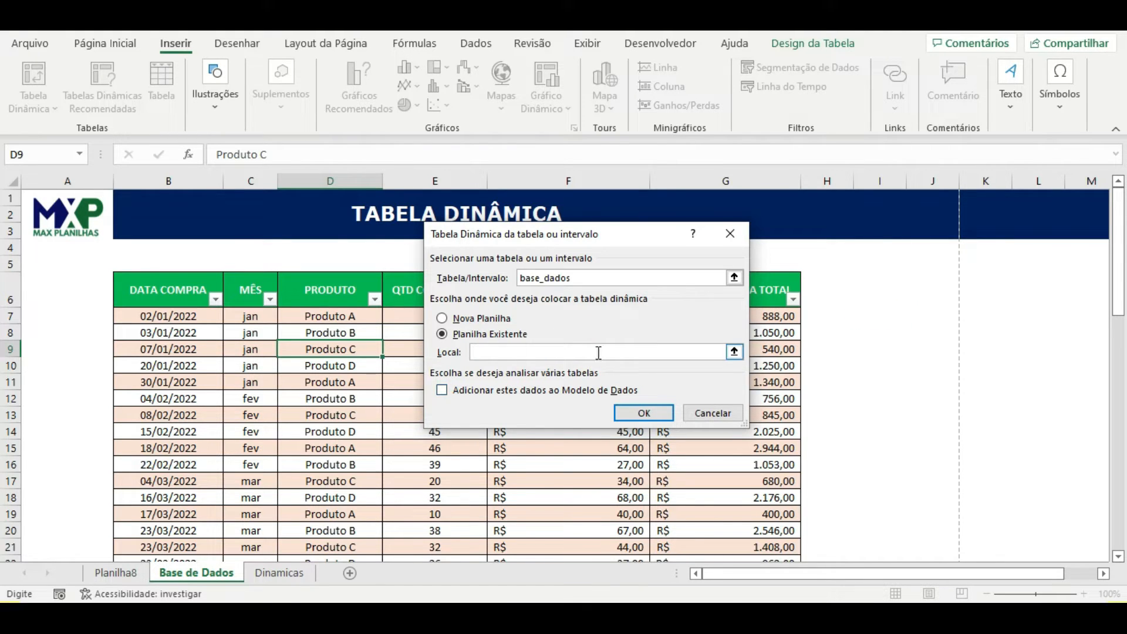
Step: Set cell B6 on the Dinamicas sheet as the location and create the pivot table from base_dados there
left_click(735, 352)
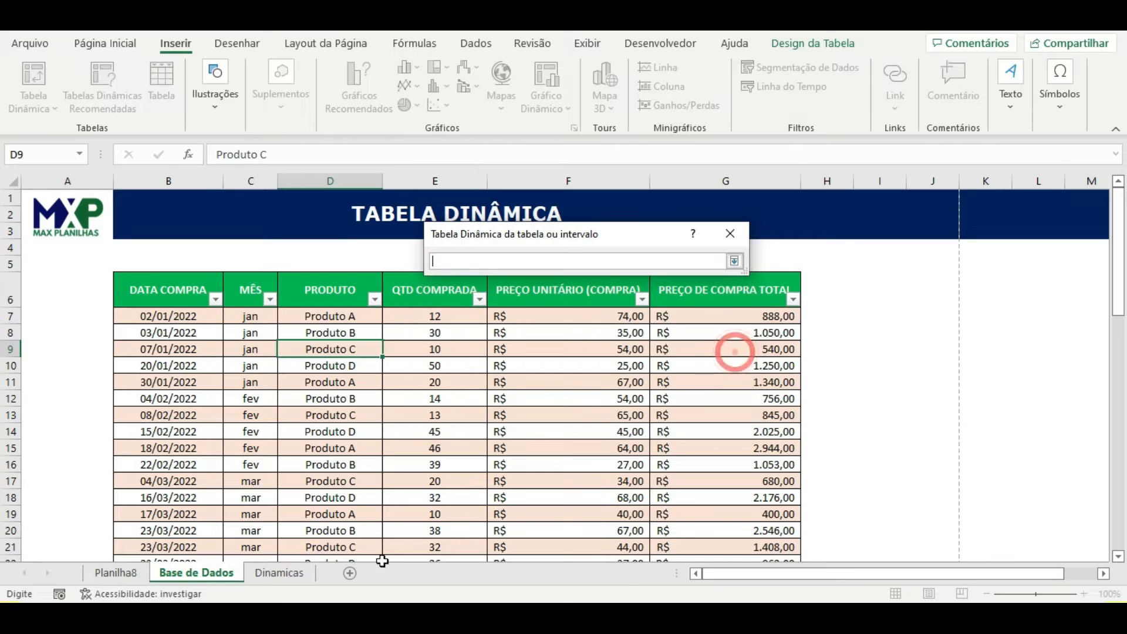
left_click(280, 573)
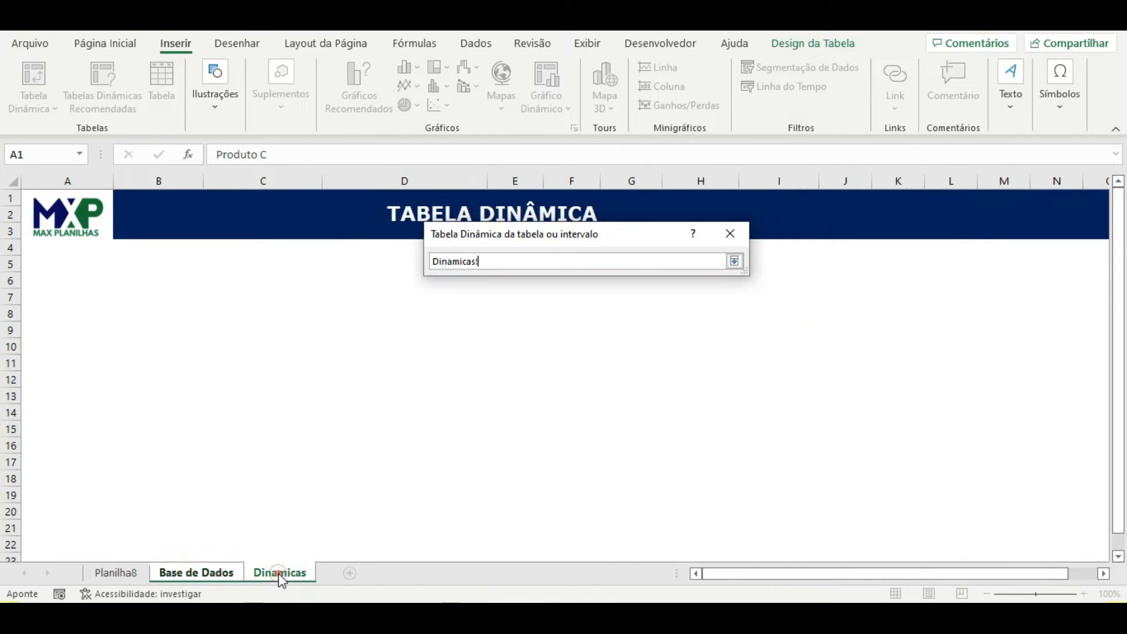
left_click(157, 283)
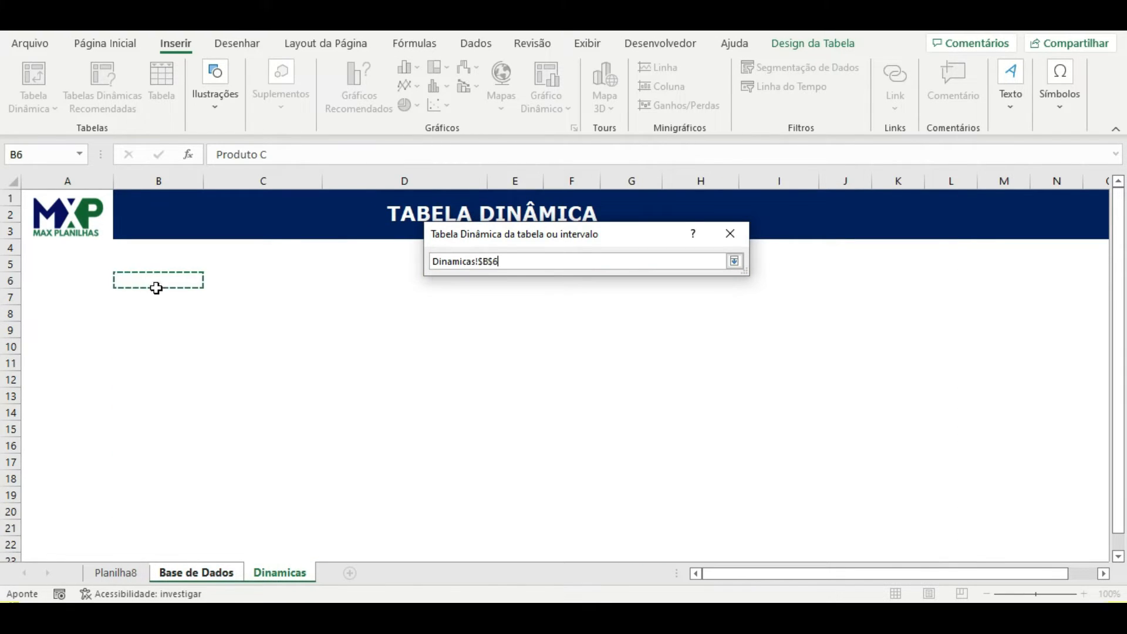
left_click(735, 262)
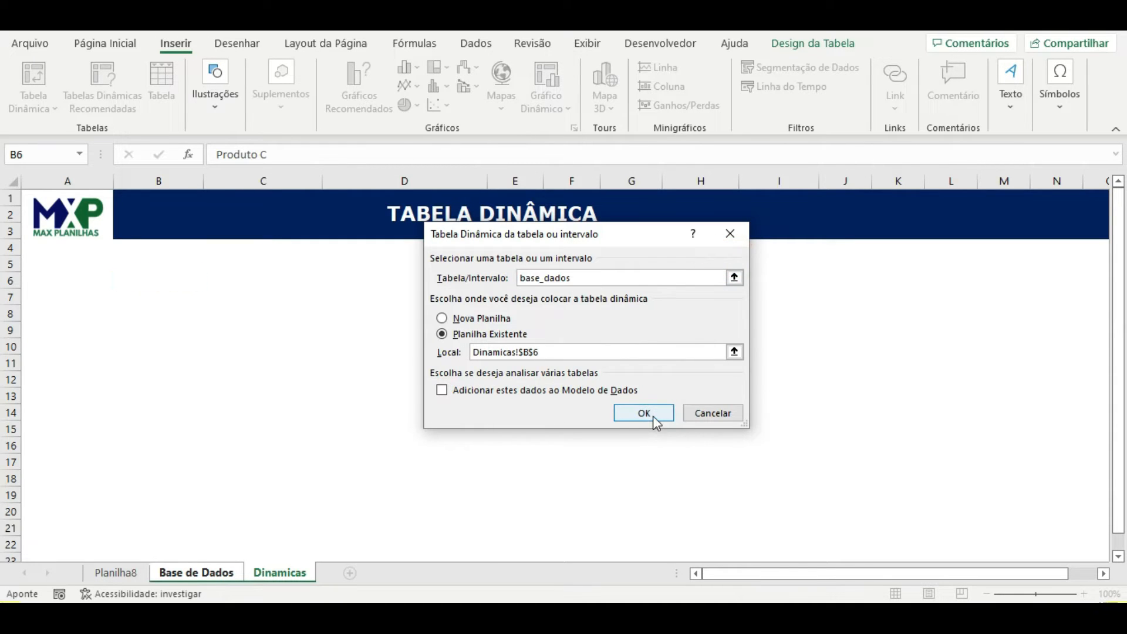
left_click(653, 418)
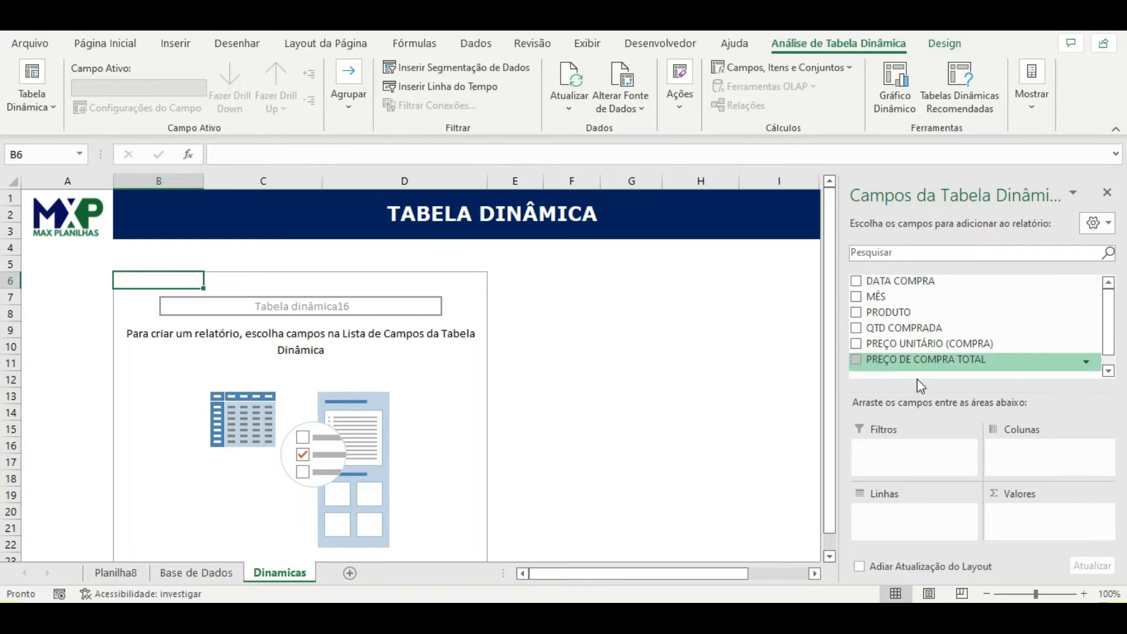
Step: Compare the column headers and records on Base de Dados with the fields available to the pivot table on Dinamicas
left_click(222, 575)
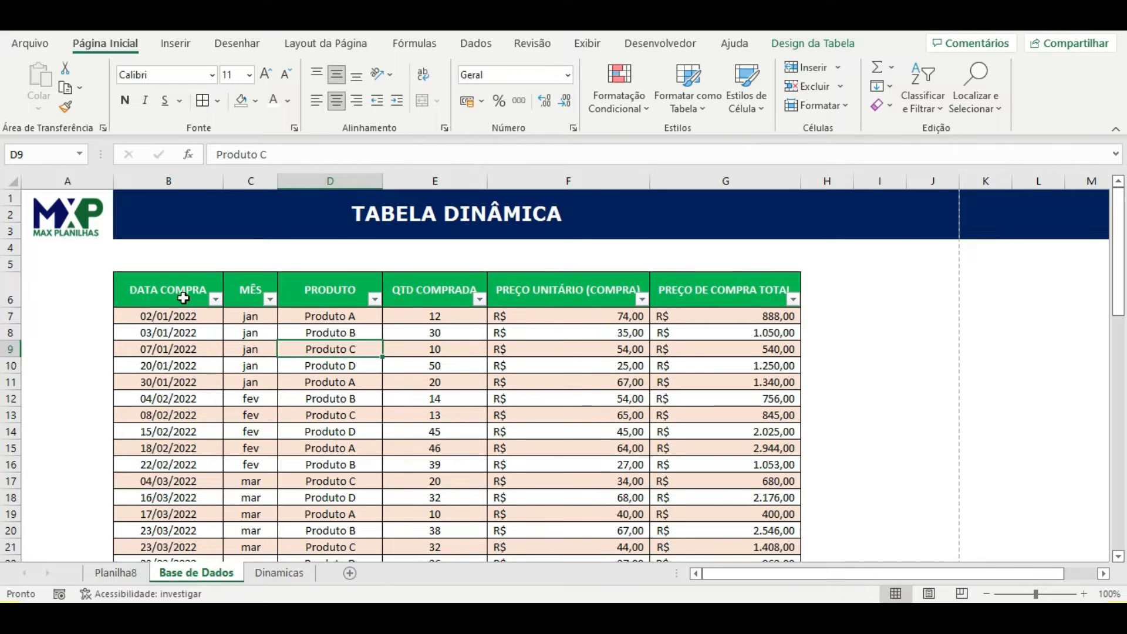
left_click(282, 573)
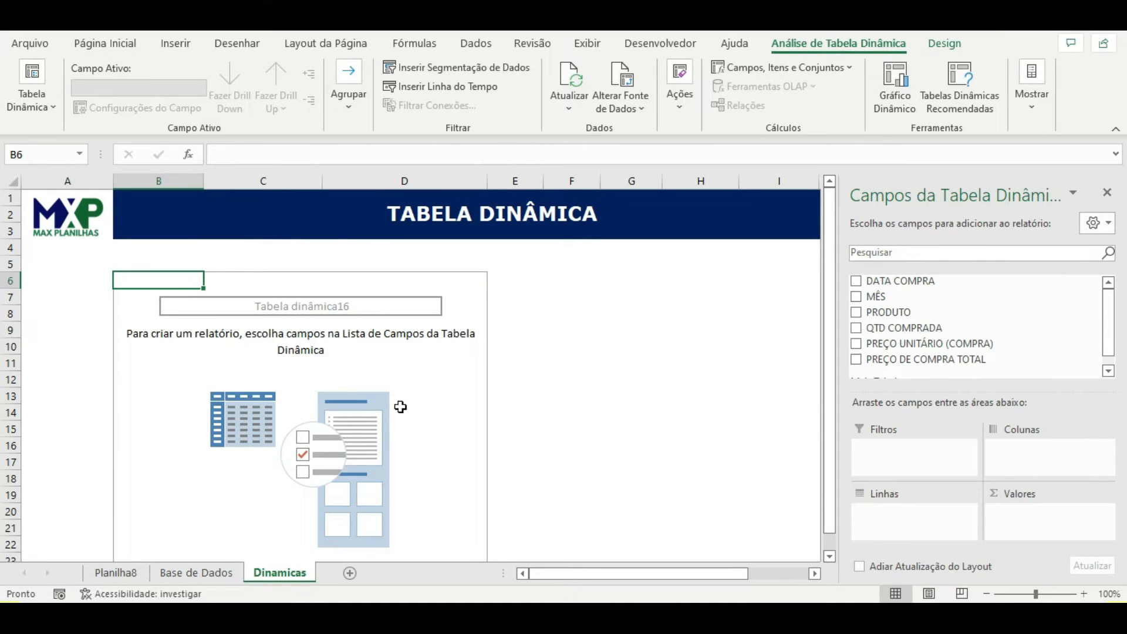
left_click(218, 572)
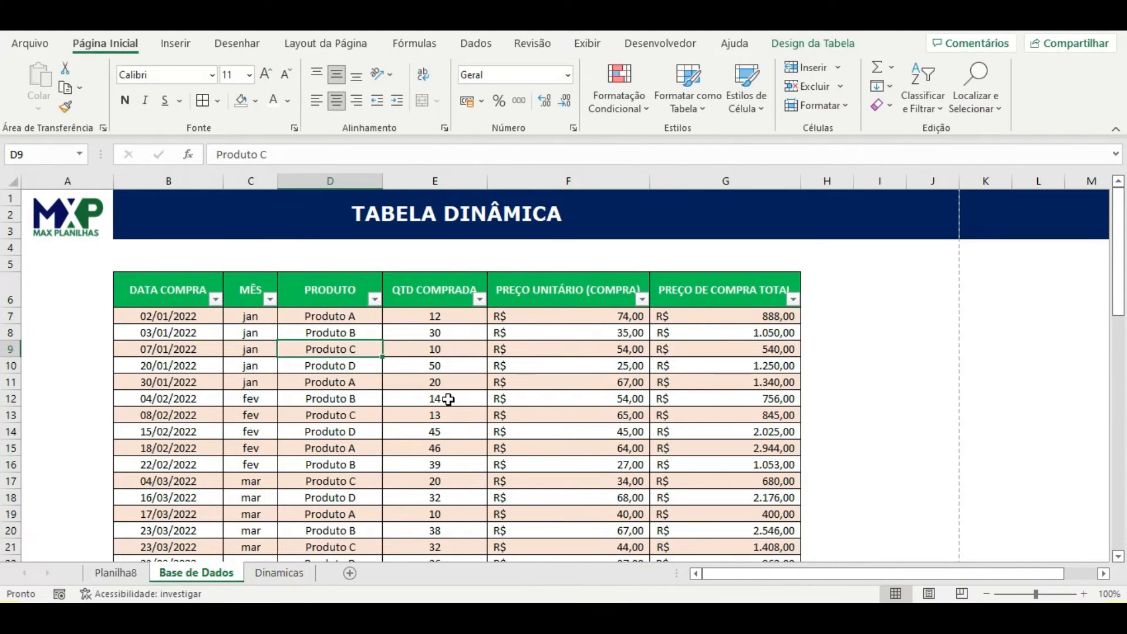
scroll(446, 399, "down", 7)
scroll(463, 415, "up", 5)
scroll(465, 423, "up", 2)
left_click(289, 574)
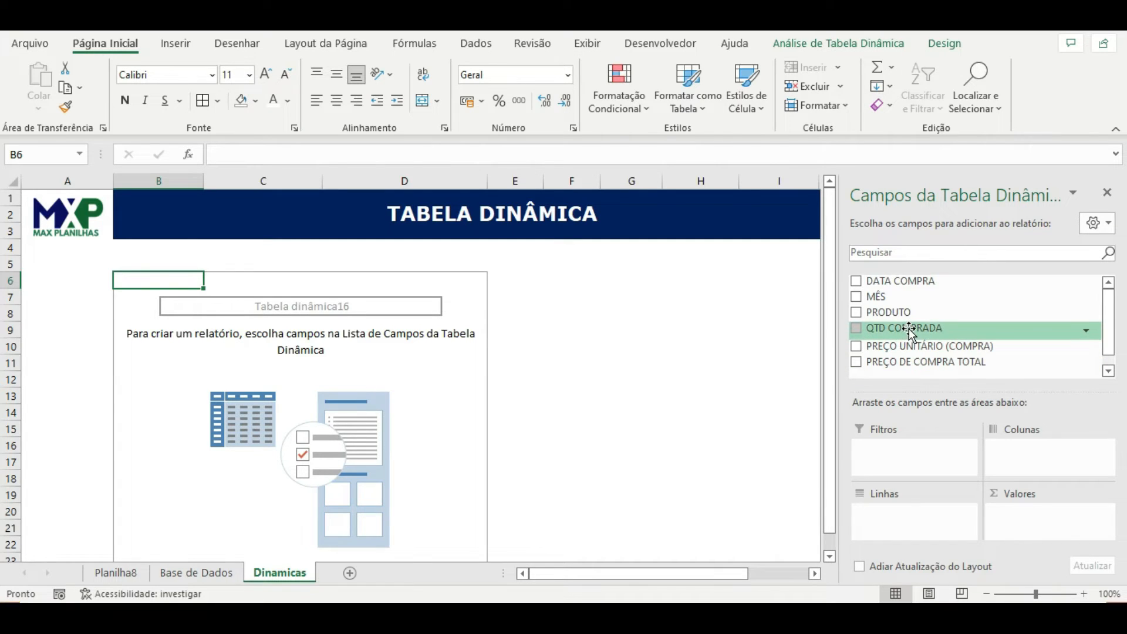
Step: Add QTD COMPRADA to the pivot table's values and PRODUTO to its columns, and move PRODUTO to the rows
left_click_drag(906, 325, 1040, 513)
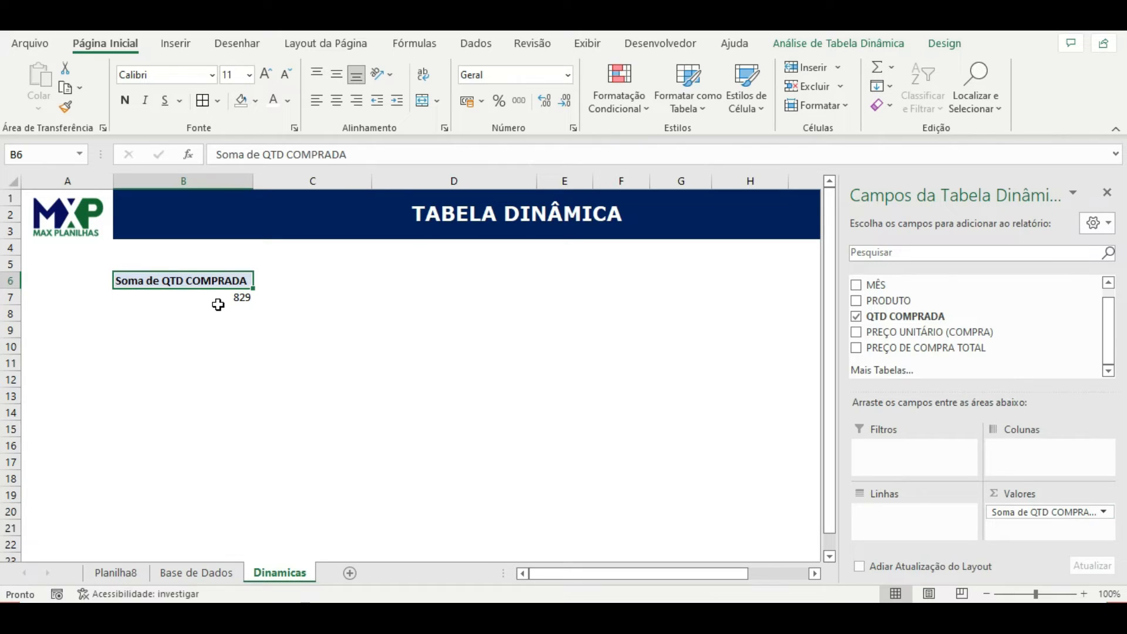
mouse_move(218, 304)
left_click_drag(887, 301, 1026, 457)
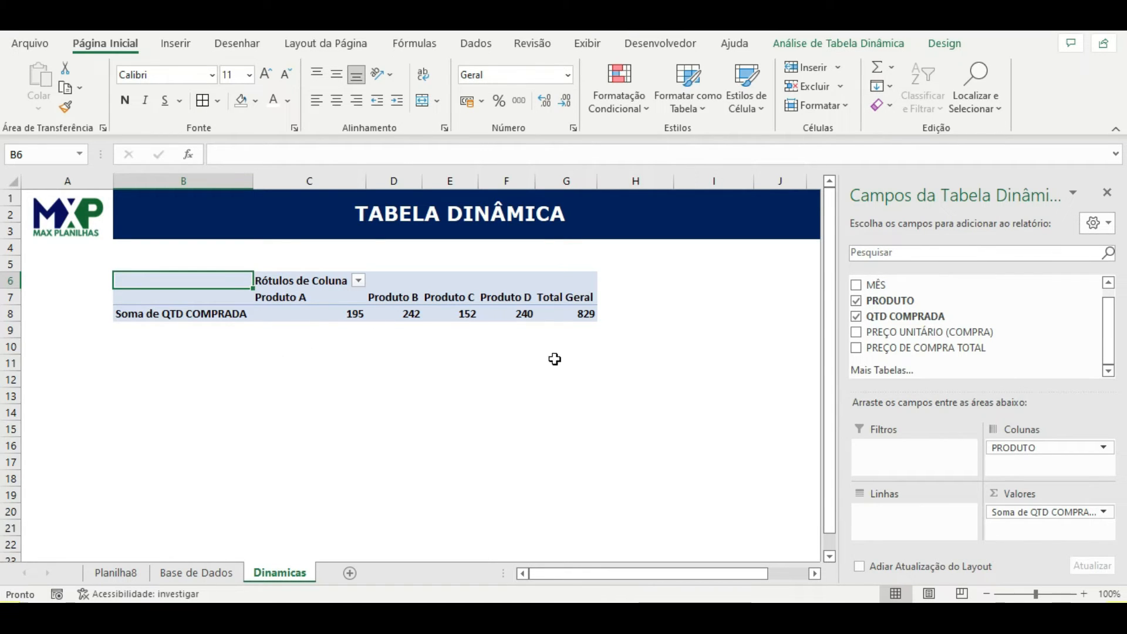
left_click_drag(1020, 448, 901, 520)
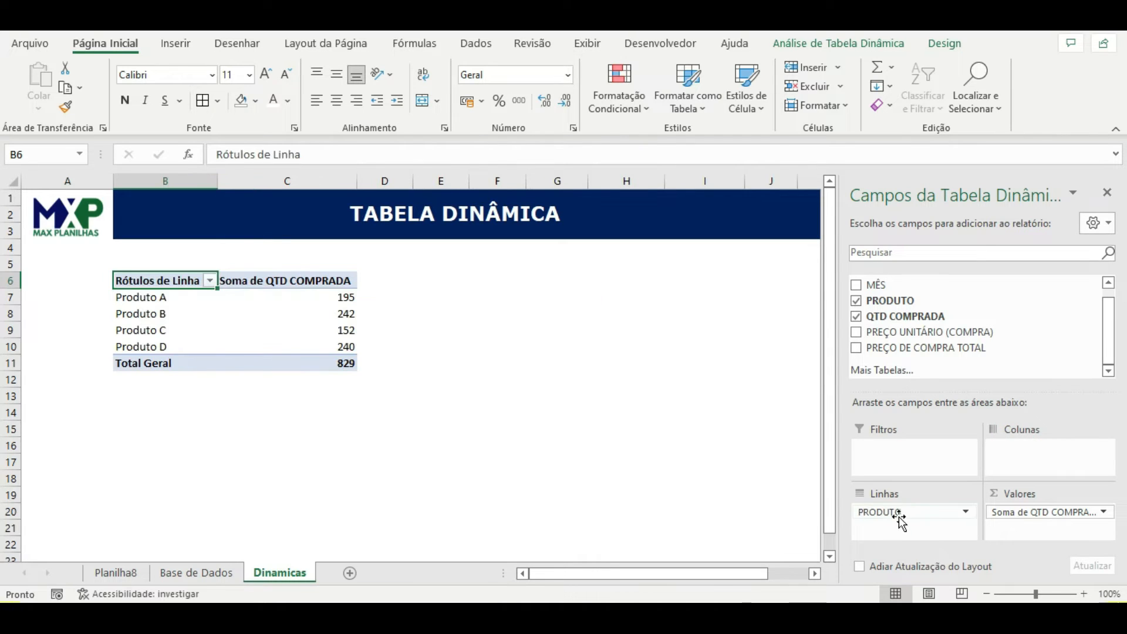
Step: Compare the per-product quantity summary on Dinamicas with the source records on Base de Dados
left_click(528, 372)
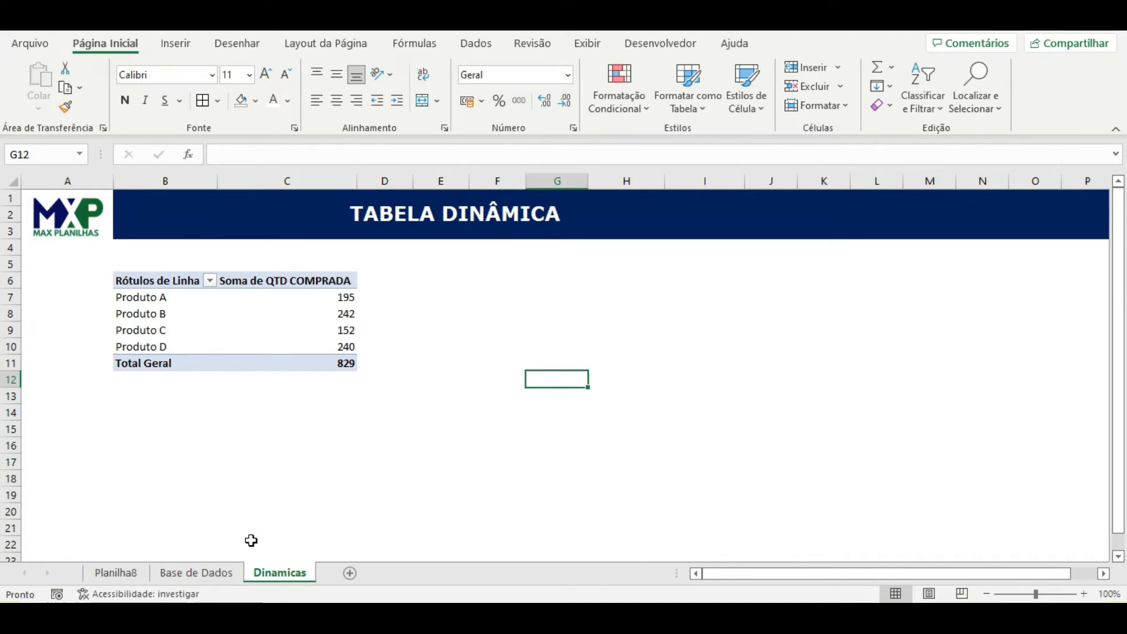
left_click(205, 574)
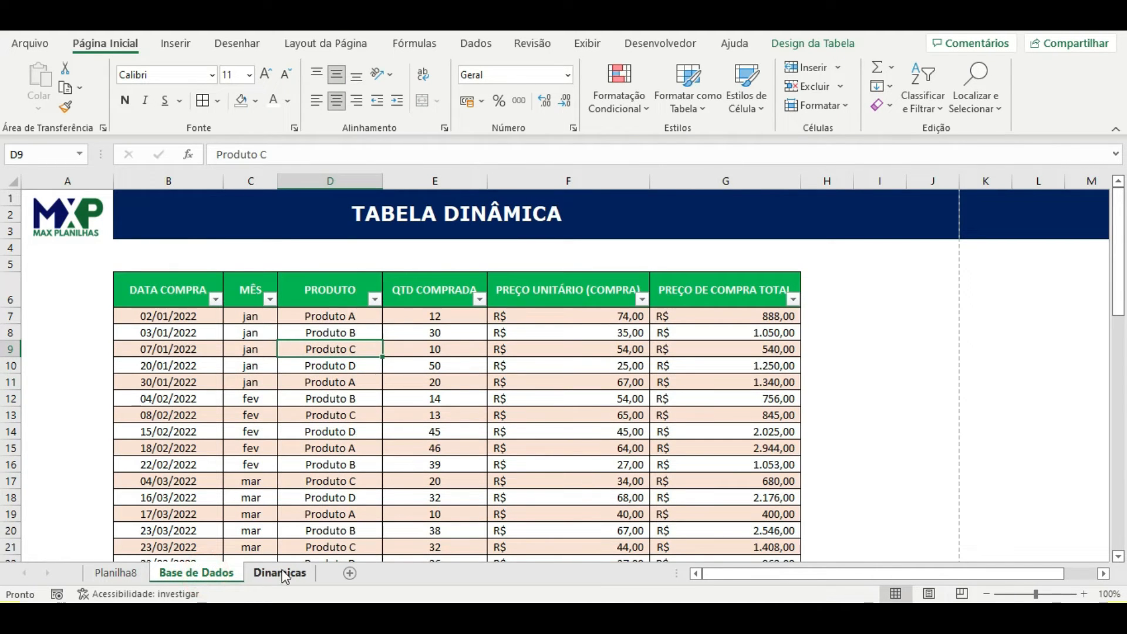
left_click(280, 574)
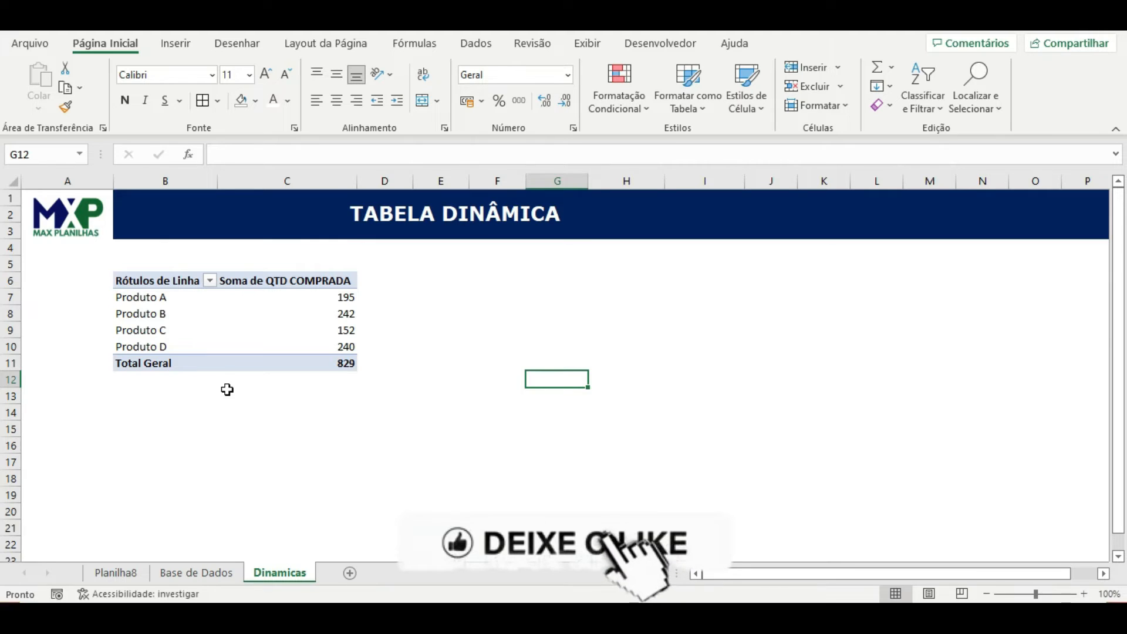
Step: Add PREÇO DE COMPRA TOTAL as a second summed value in the product pivot table
left_click(317, 311)
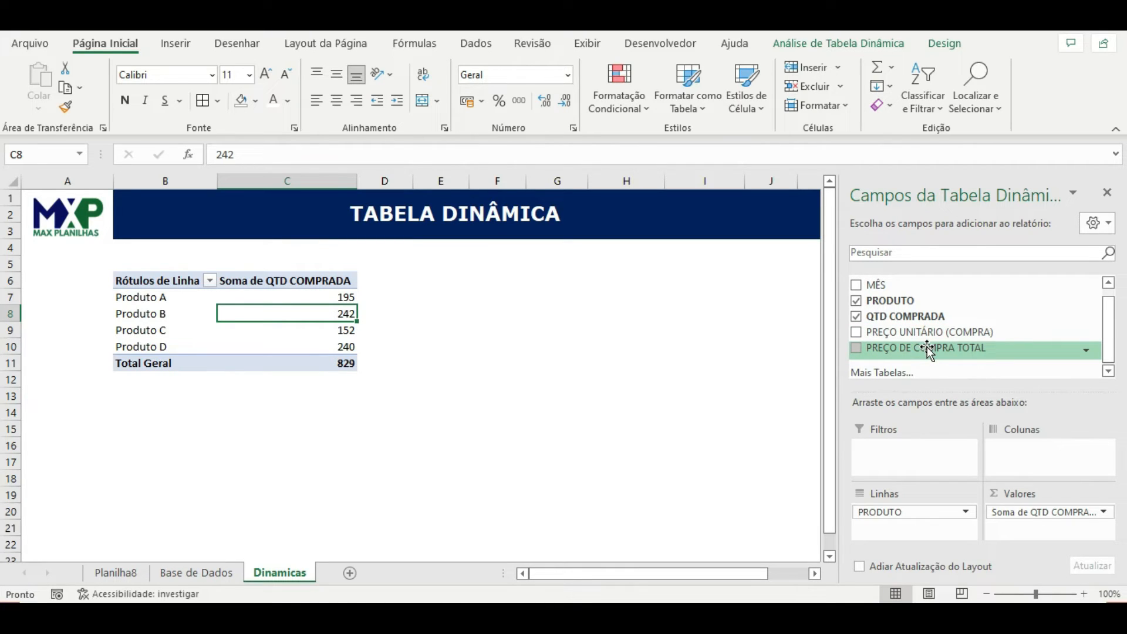
left_click_drag(927, 350, 1048, 527)
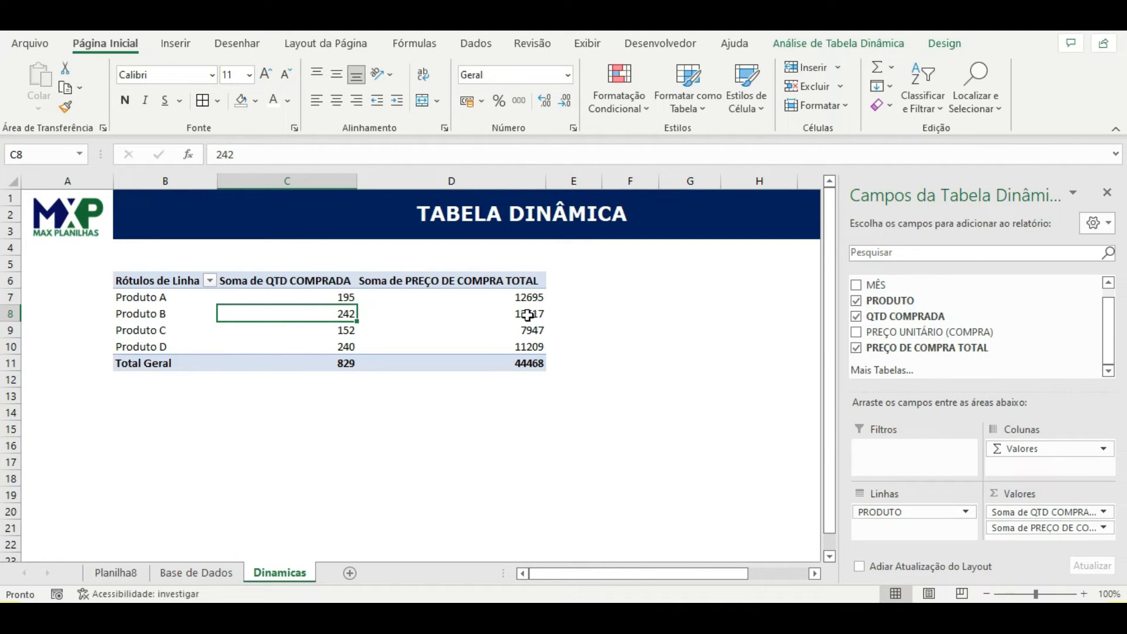
mouse_move(330, 297)
mouse_move(517, 302)
left_click(532, 317)
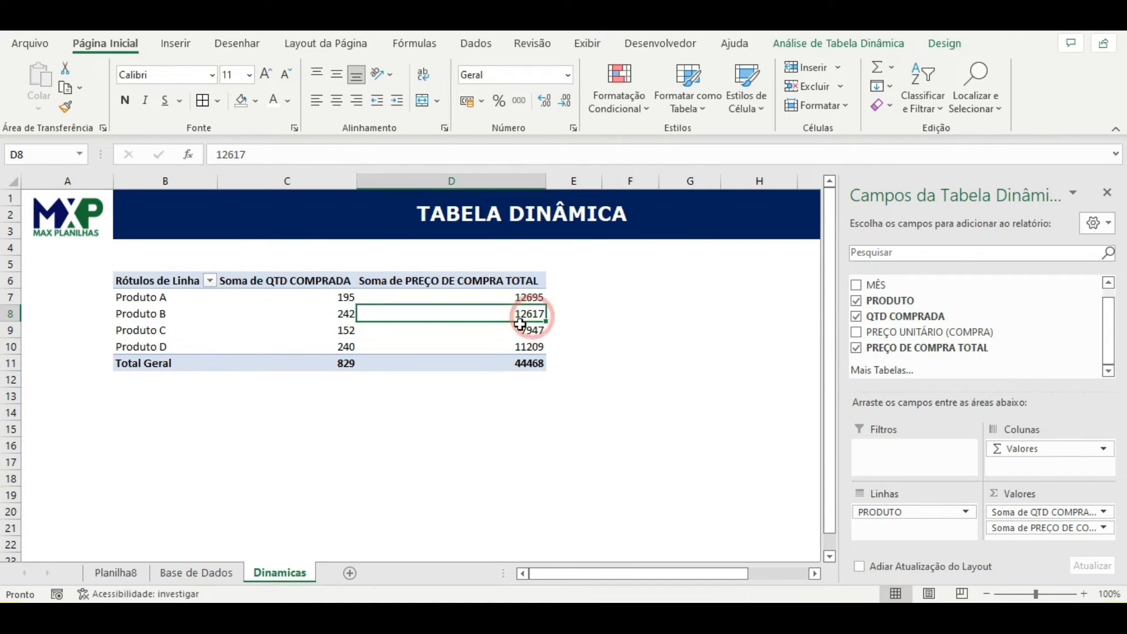
mouse_move(512, 314)
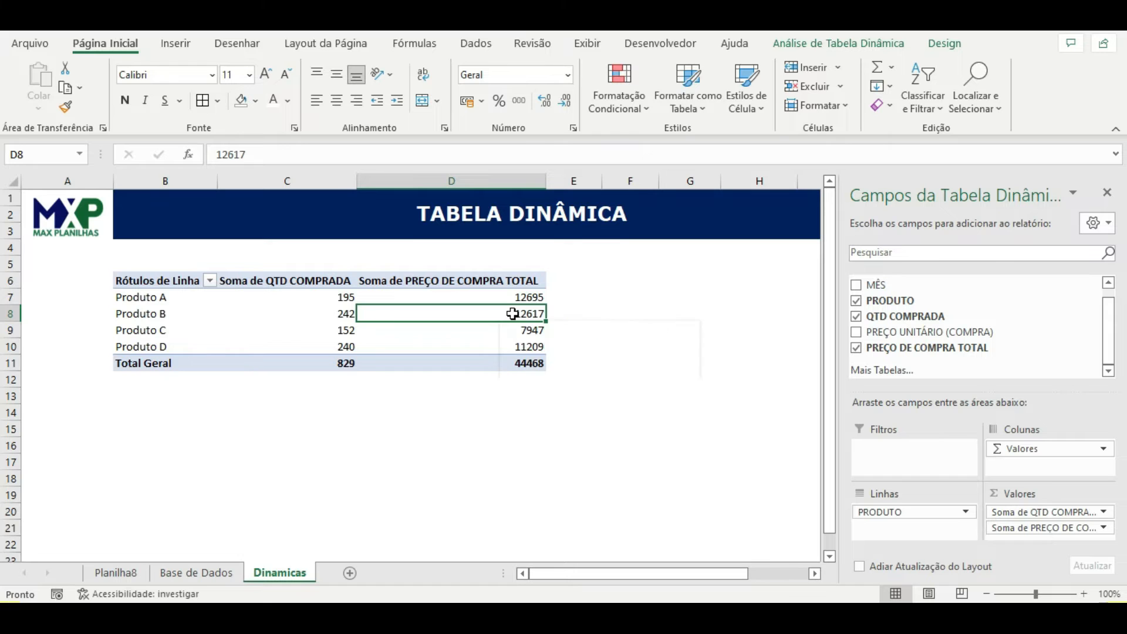
right_click(514, 315)
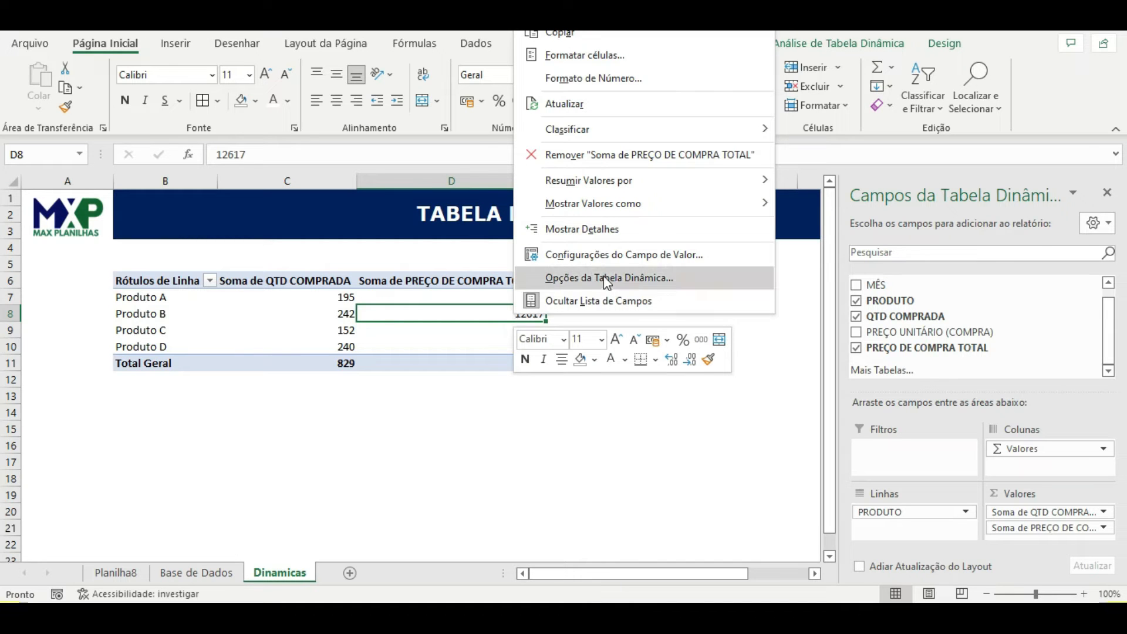
left_click(618, 258)
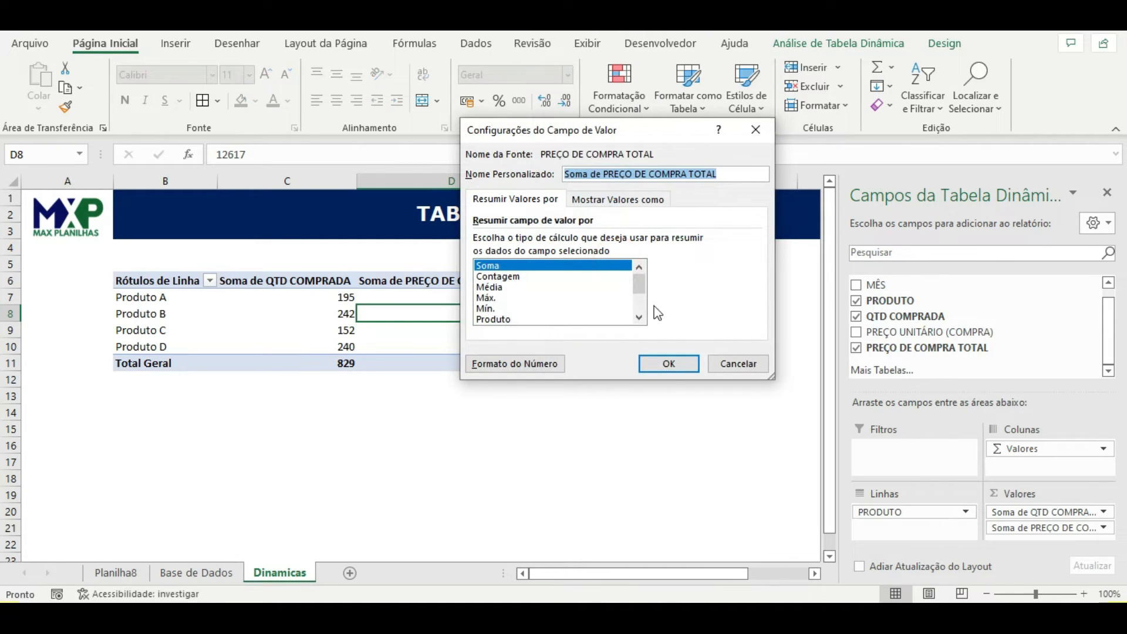
left_click(728, 365)
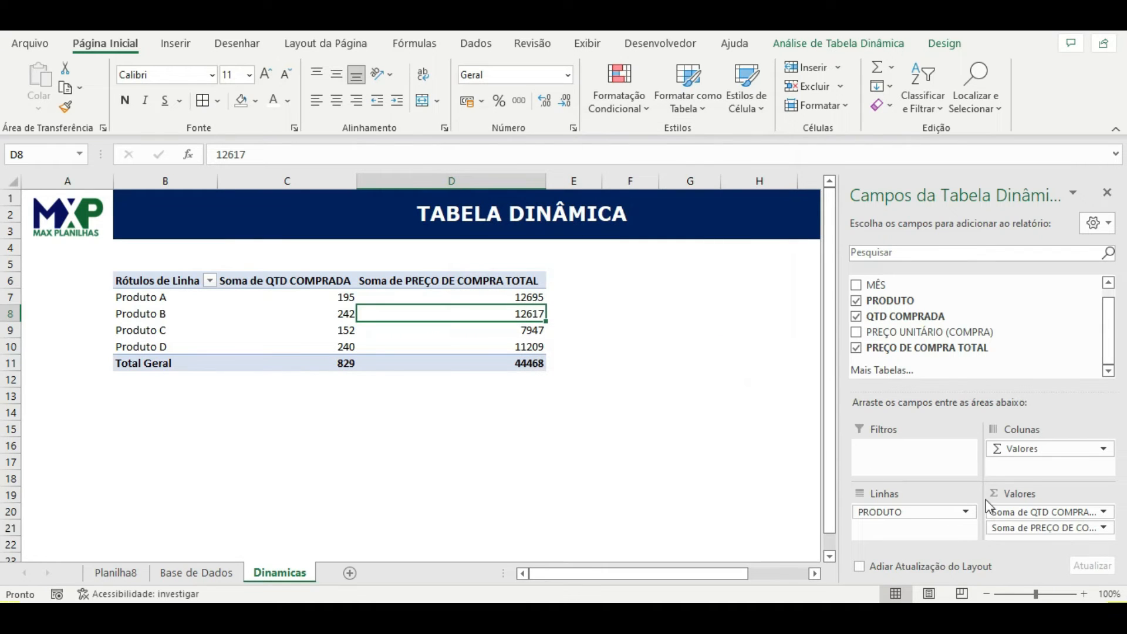
Step: Format the pivot table's PREÇO DE COMPRA TOTAL value field as Contábil with the R$ symbol and 2 decimal places
left_click(1105, 529)
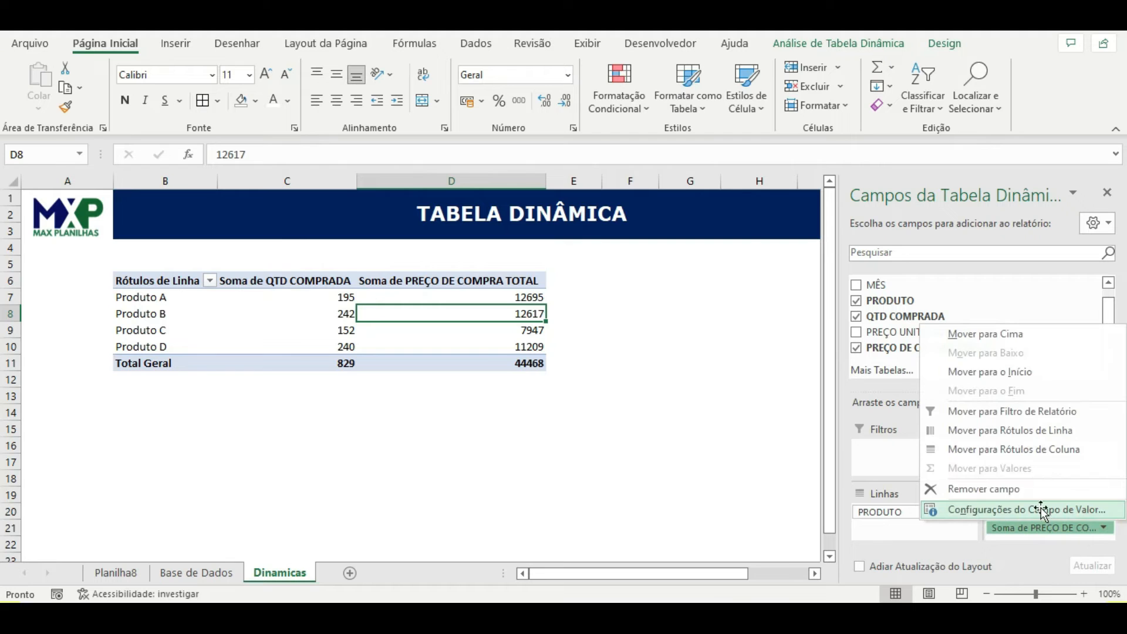
left_click(1043, 511)
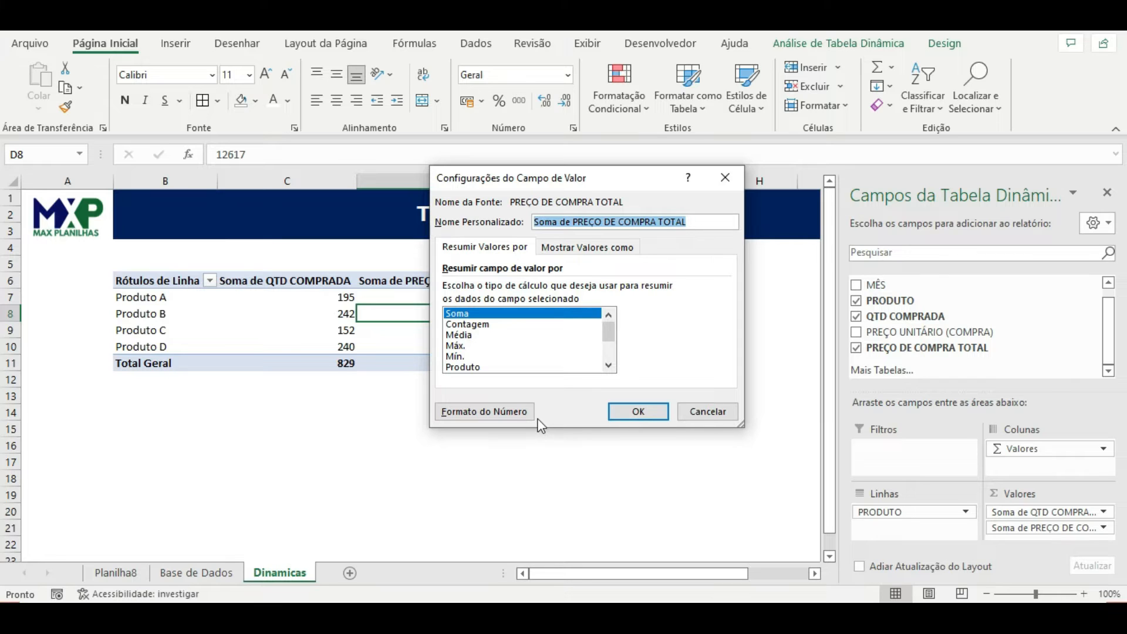
left_click(506, 414)
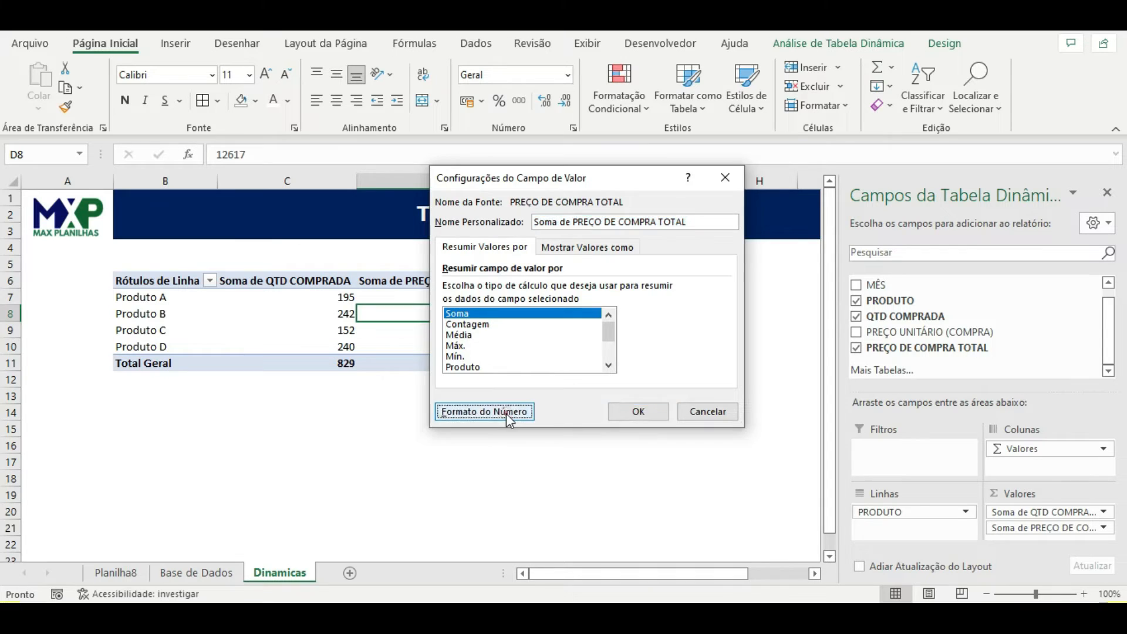
left_click(405, 206)
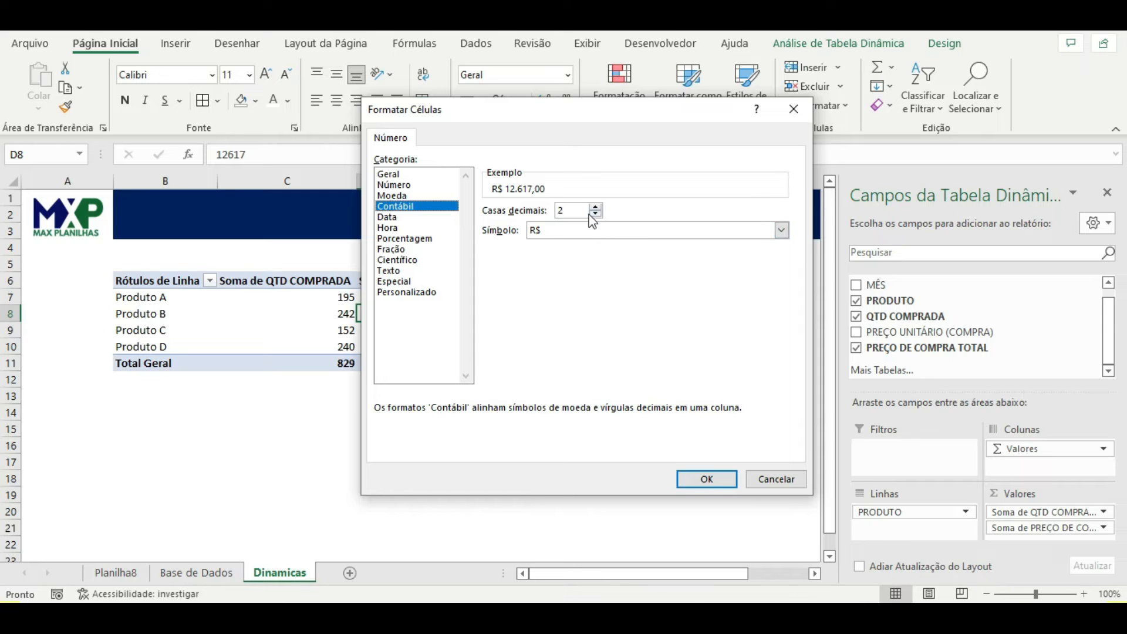
left_click(704, 478)
left_click(652, 413)
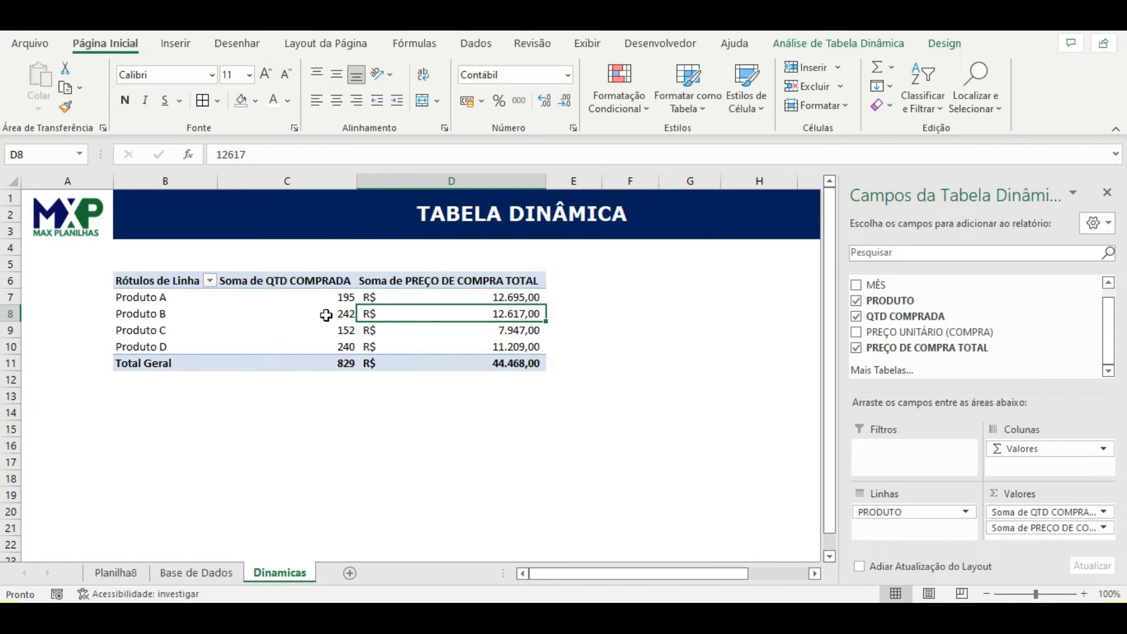
Step: Examine the summed quantity for each product in the Soma de QTD COMPRADA column
left_click_drag(323, 297, 325, 340)
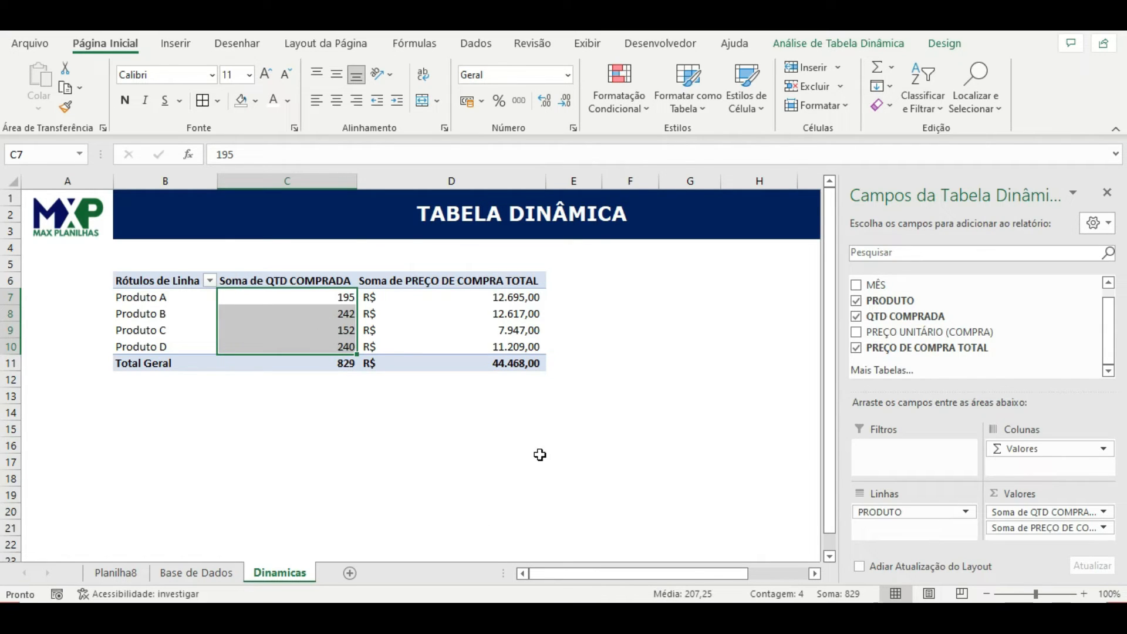
left_click(396, 286)
left_click(298, 283)
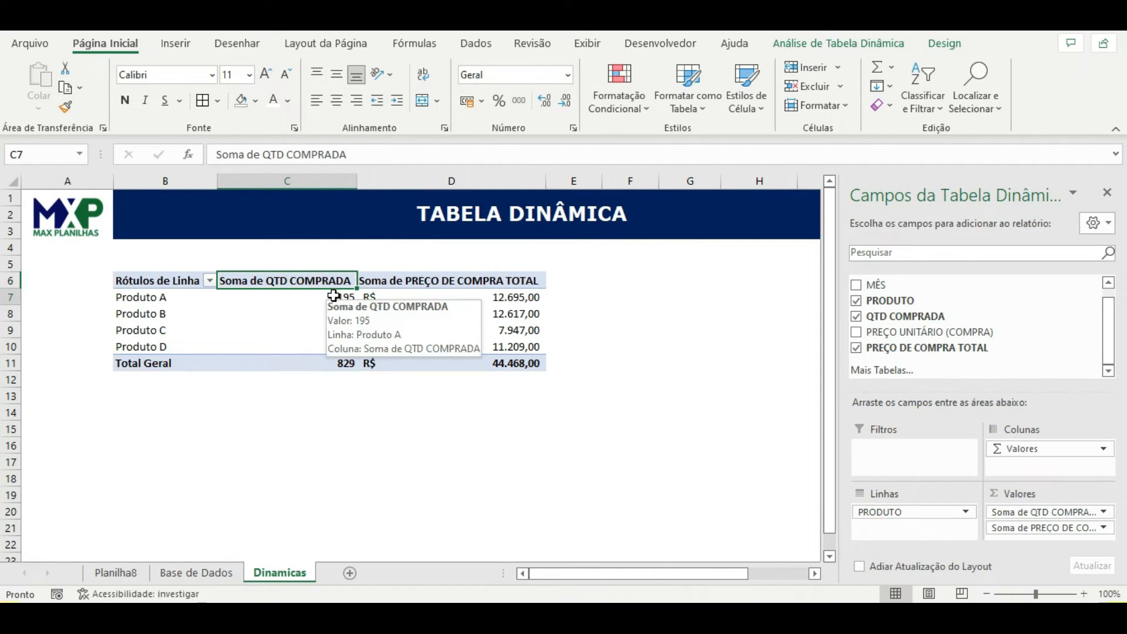
left_click_drag(334, 294, 343, 346)
left_click(334, 445)
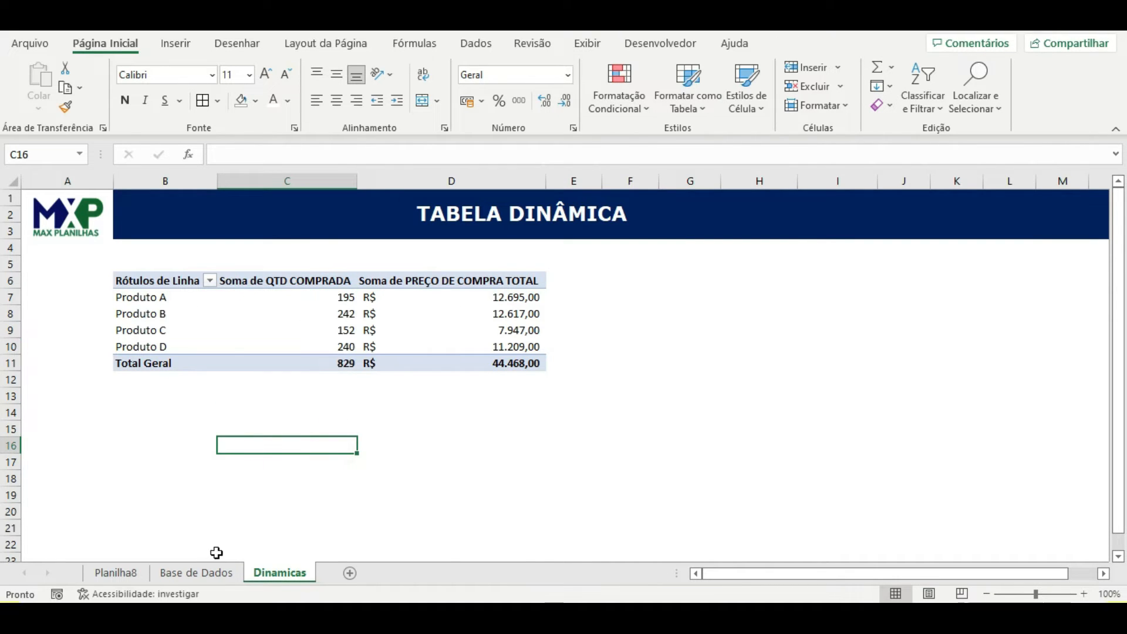
Step: Check the individual Produto A quantities on Base de Dados against the Produto A sum in the Dinamicas pivot table
left_click(215, 574)
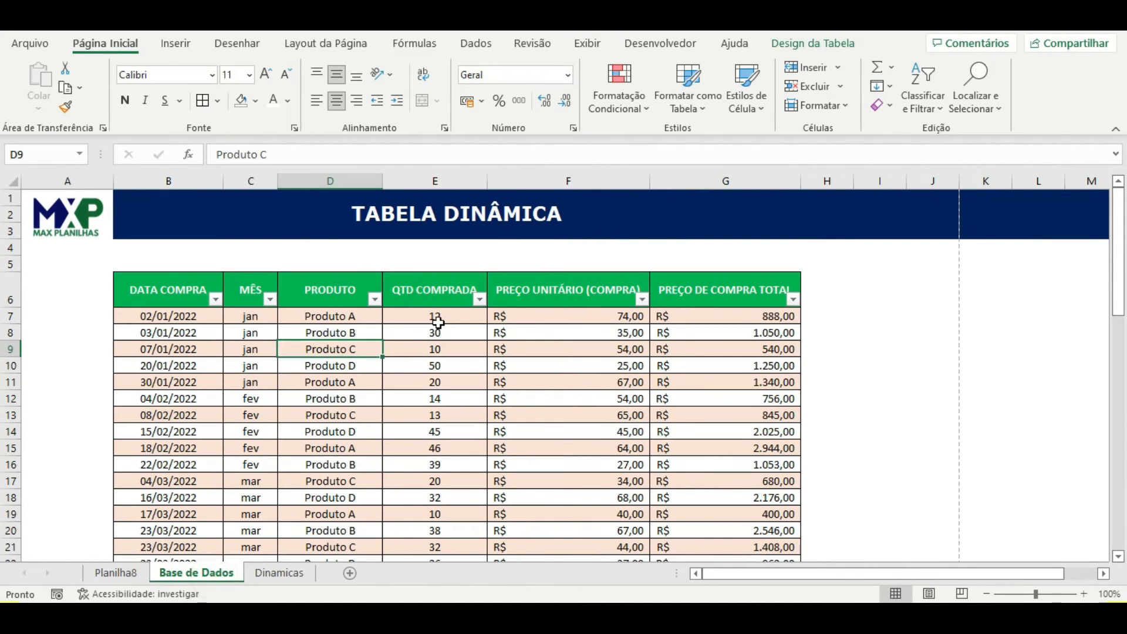
left_click(335, 318)
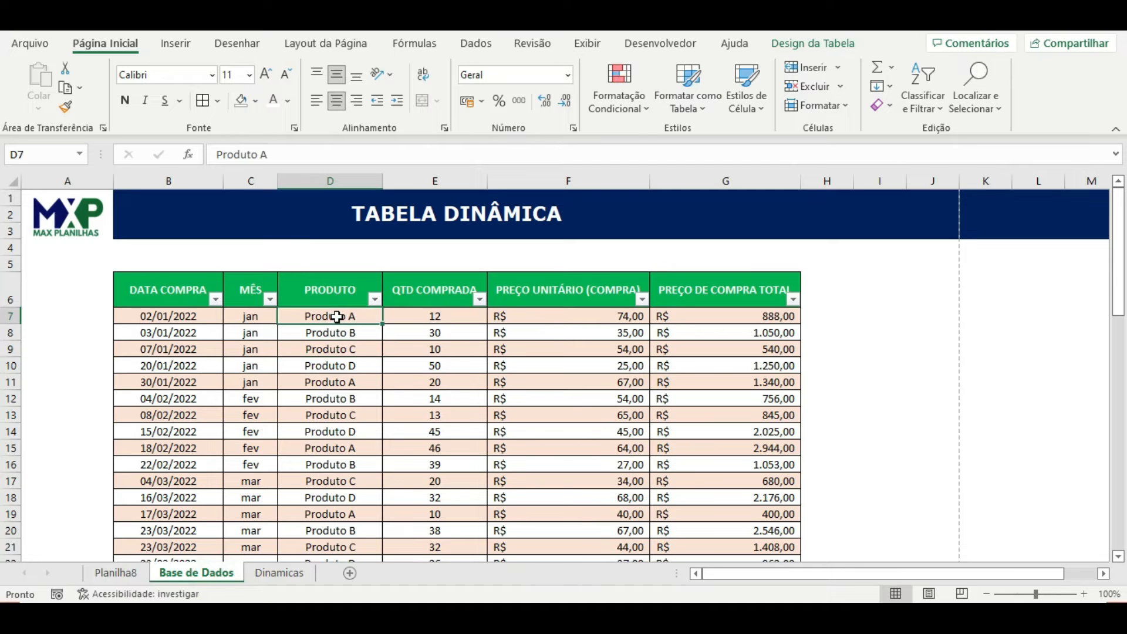
left_click(420, 315)
left_click(429, 383)
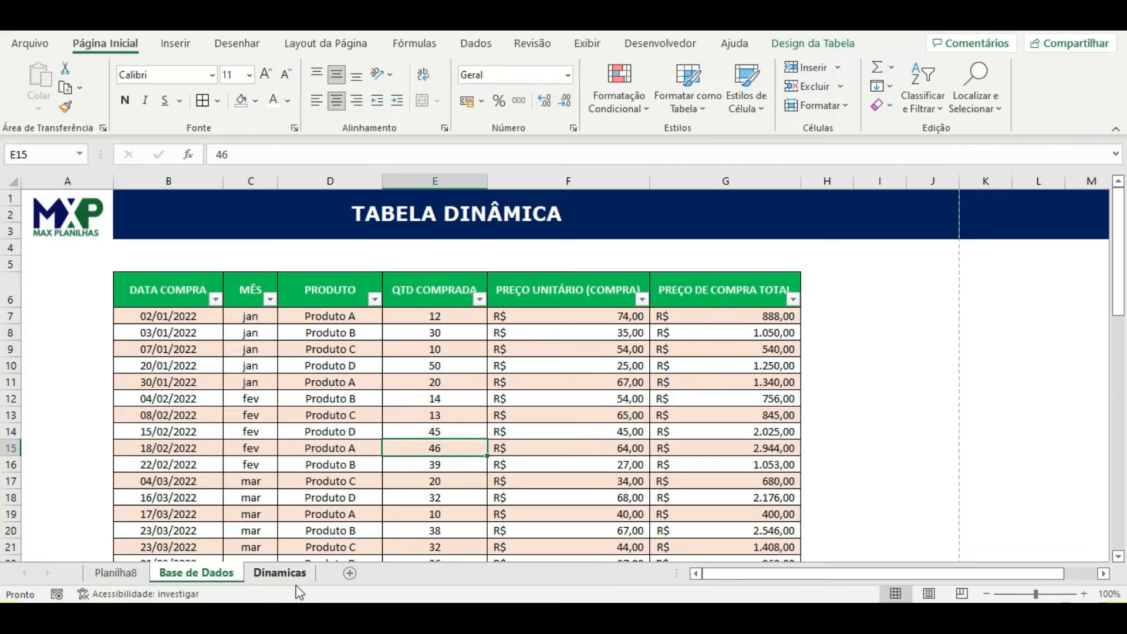
left_click(282, 574)
left_click(317, 303)
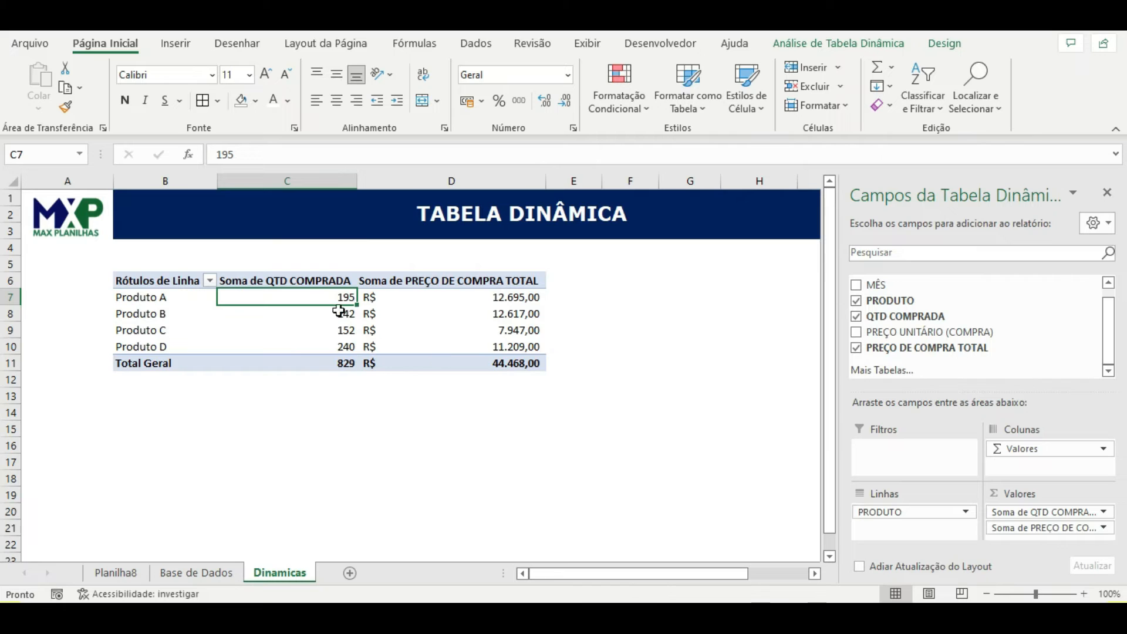
left_click(1098, 515)
left_click(661, 459)
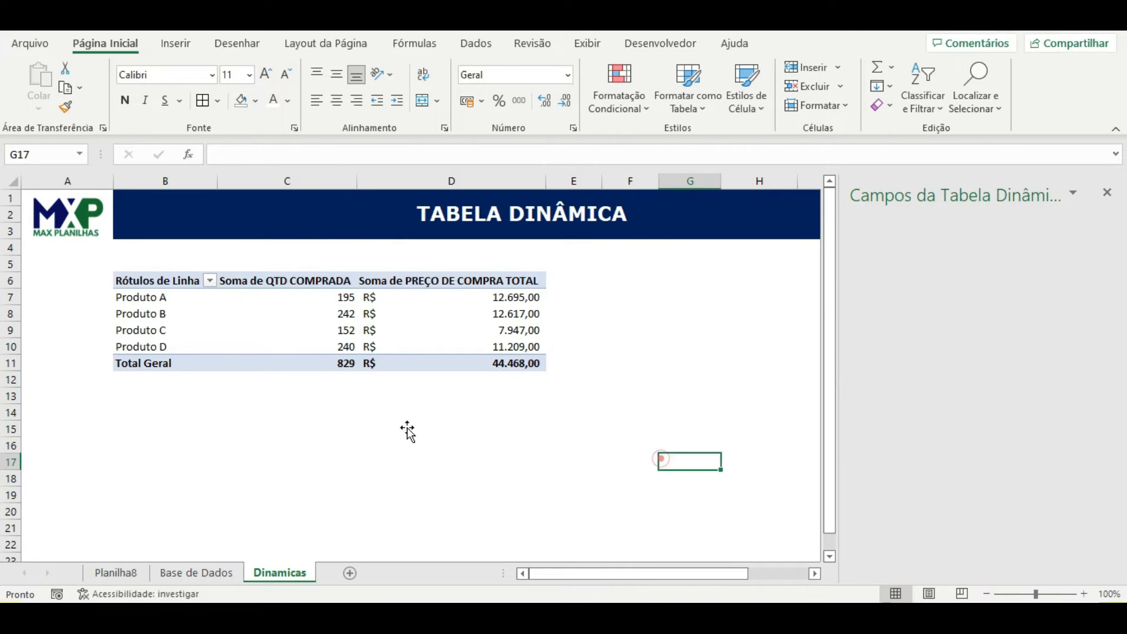
Step: Change the QTD COMPRADA value field in the product pivot table to summarise by Contagem
left_click(324, 296)
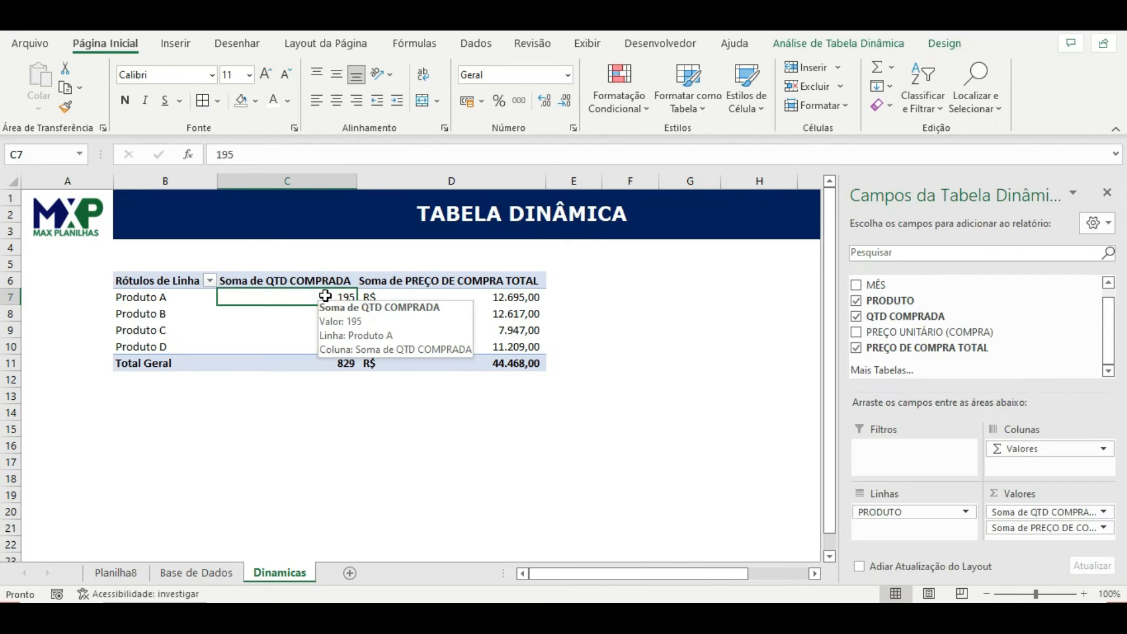
right_click(326, 296)
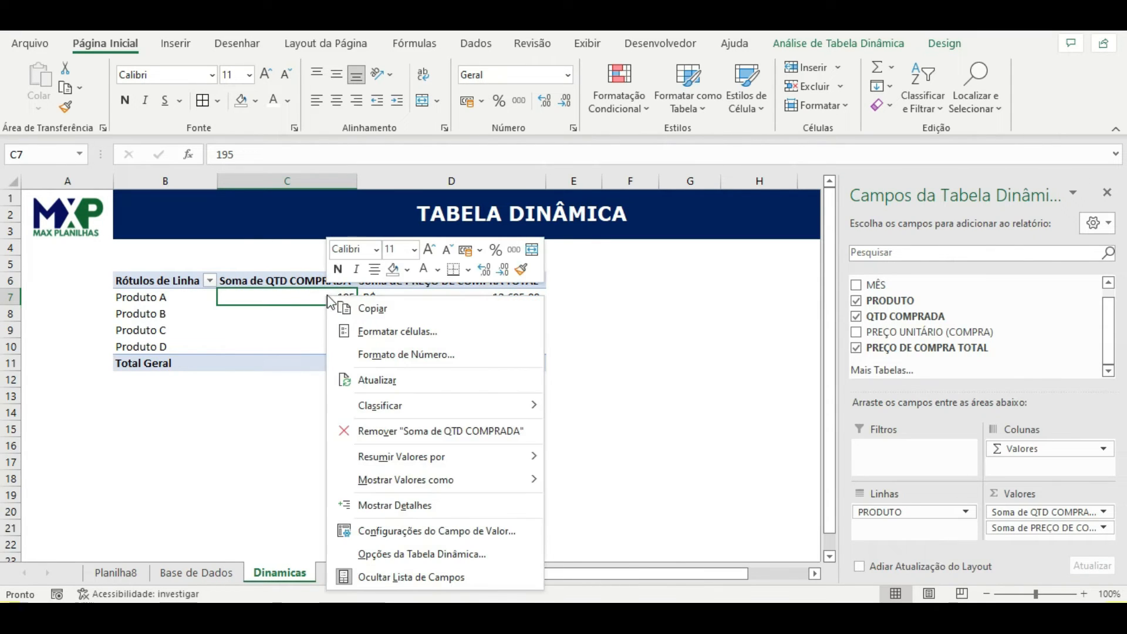
left_click(429, 531)
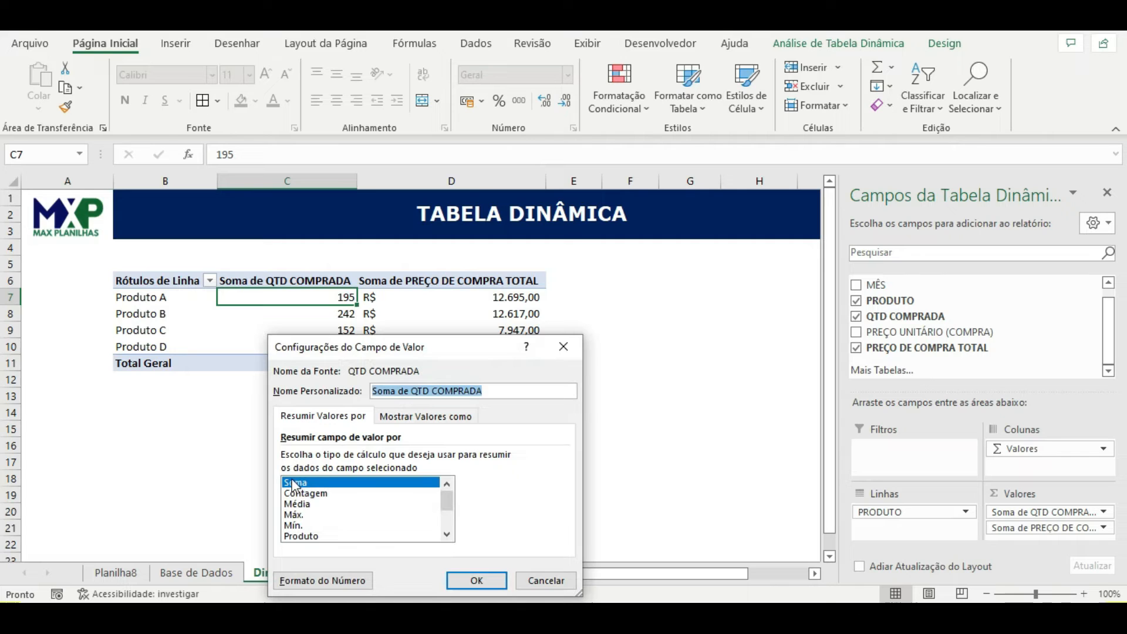
left_click(306, 495)
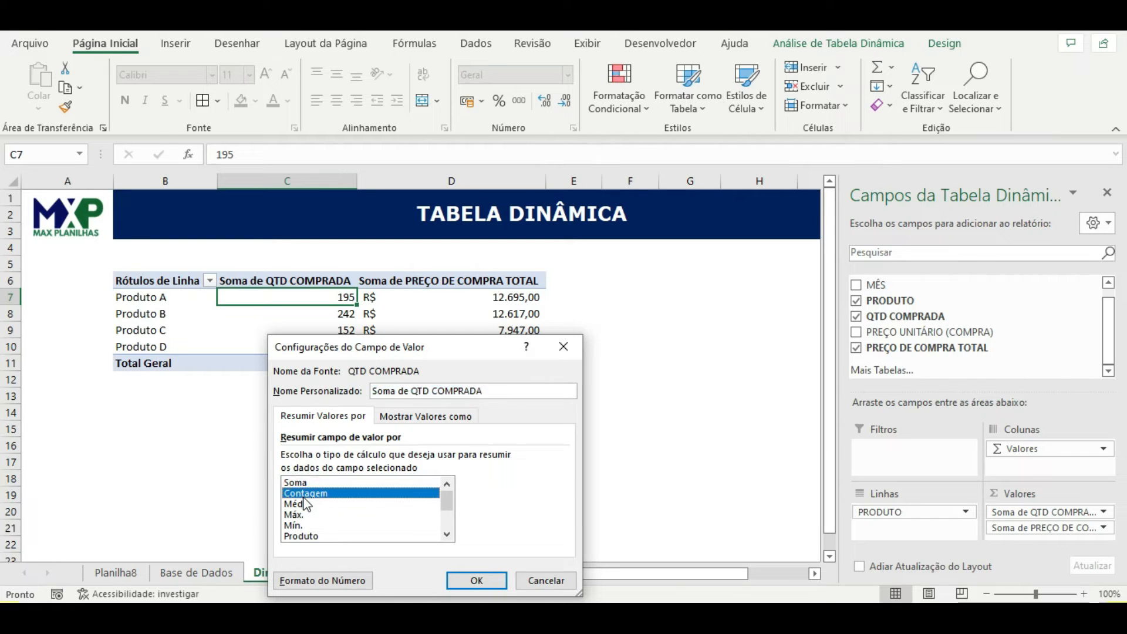
left_click(475, 581)
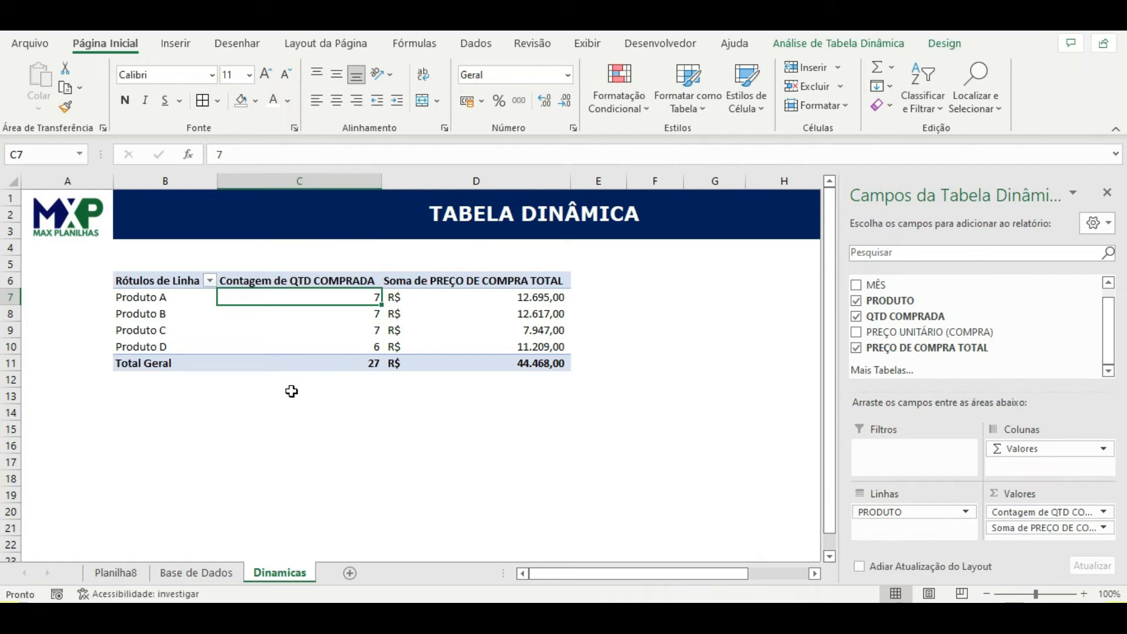
Step: Review the Mostrar Valores como options for the QTD COMPRADA value field and set its summary calculation back to Soma
left_click(269, 282)
left_click(358, 300)
right_click(364, 301)
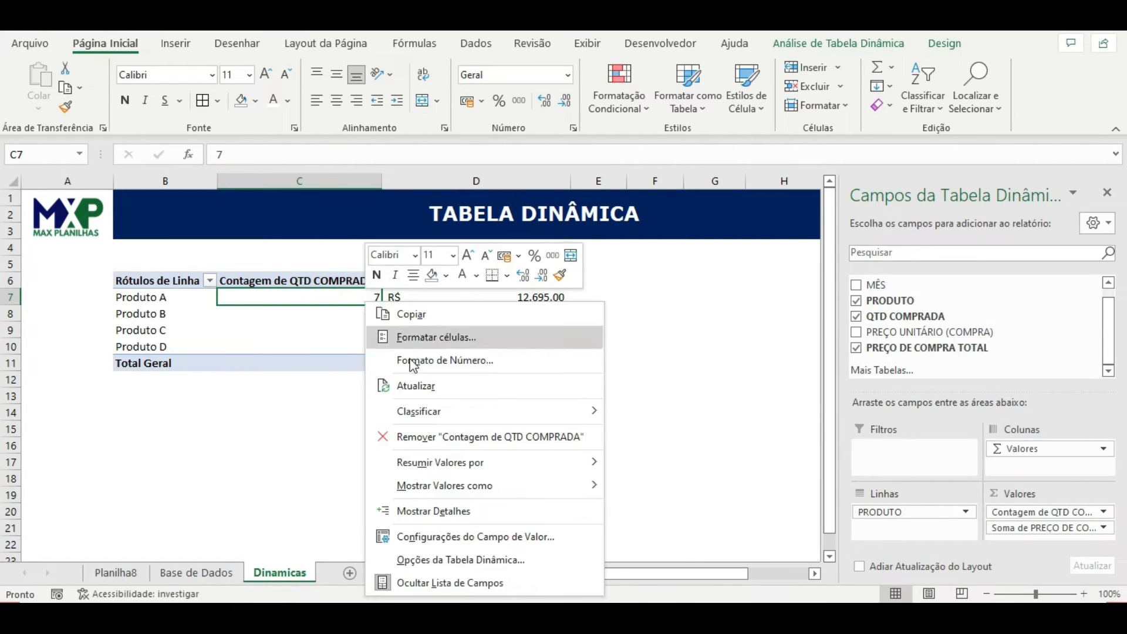
left_click(470, 541)
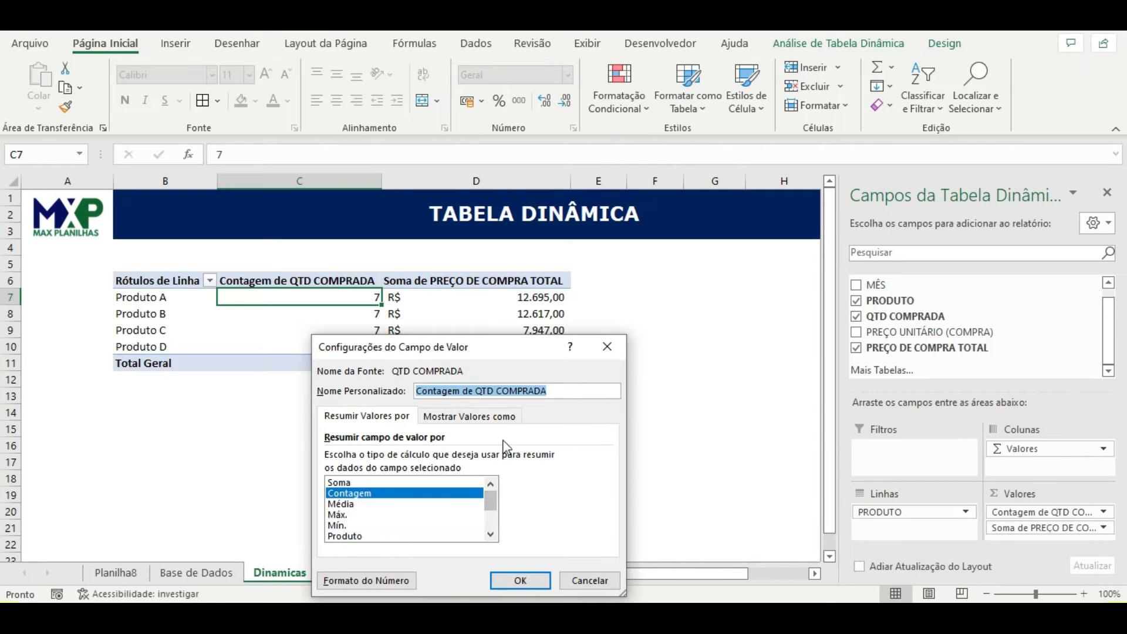
left_click(487, 418)
left_click(605, 457)
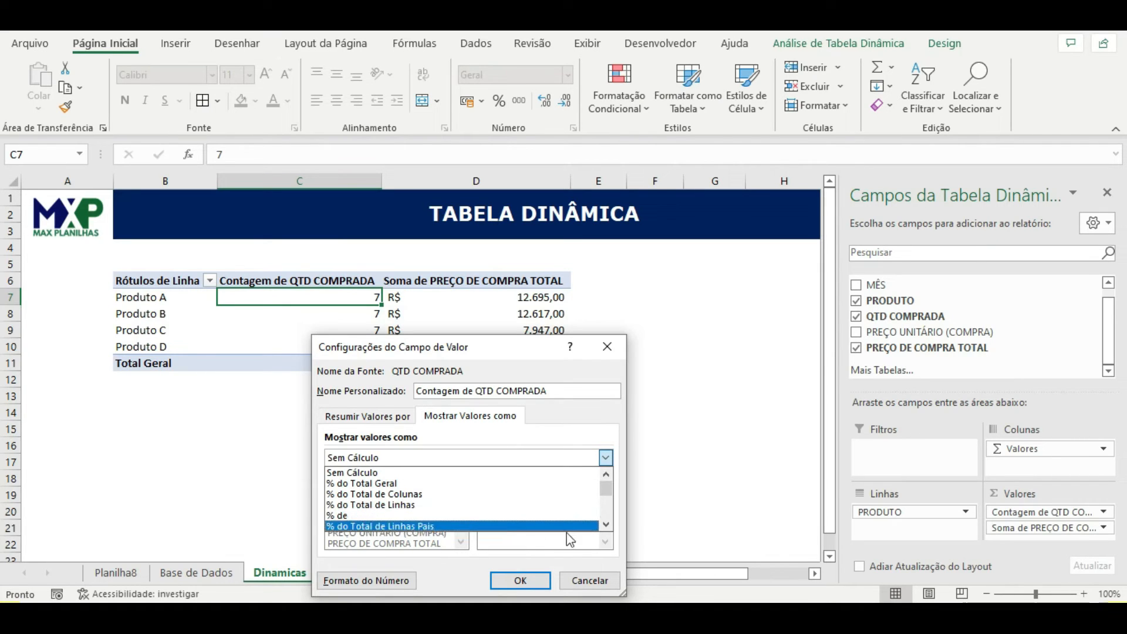
left_click(389, 418)
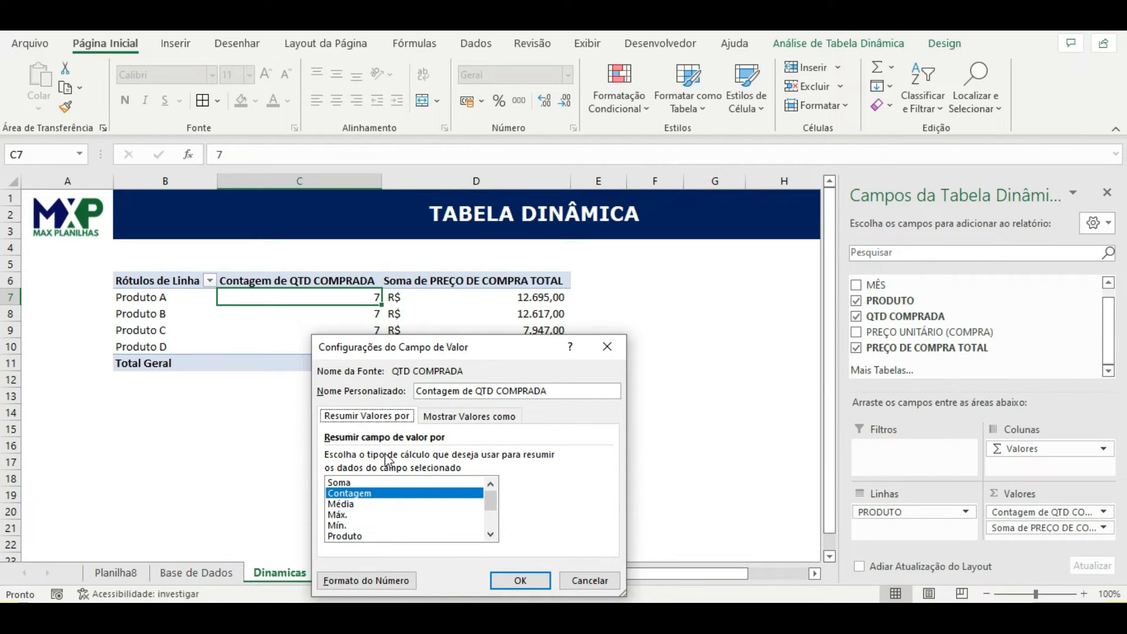
left_click(345, 482)
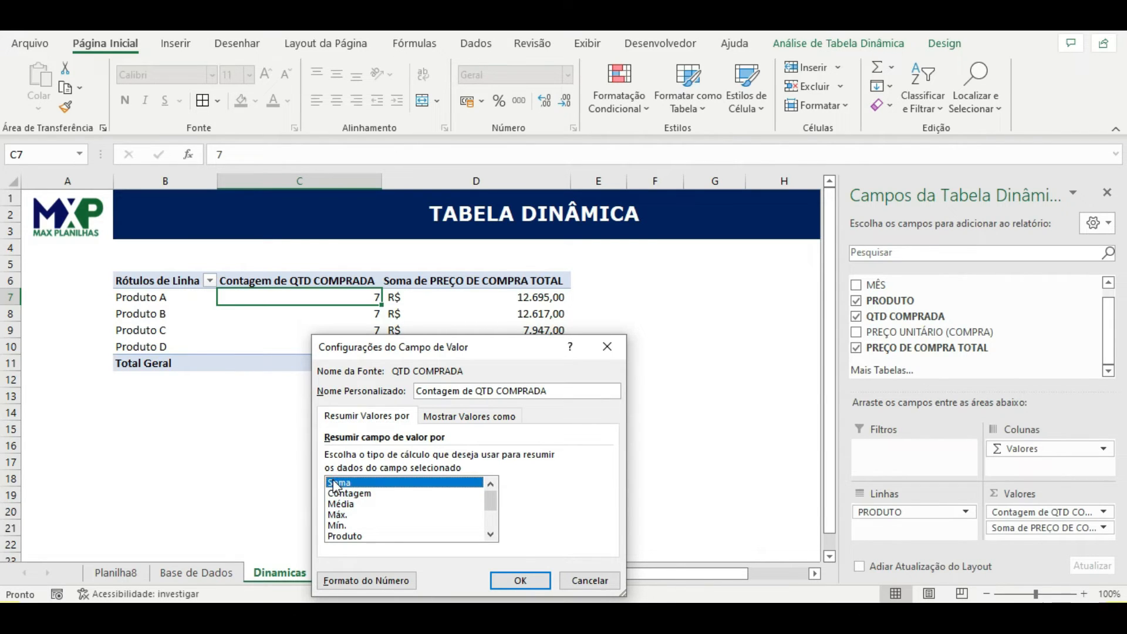
left_click(507, 581)
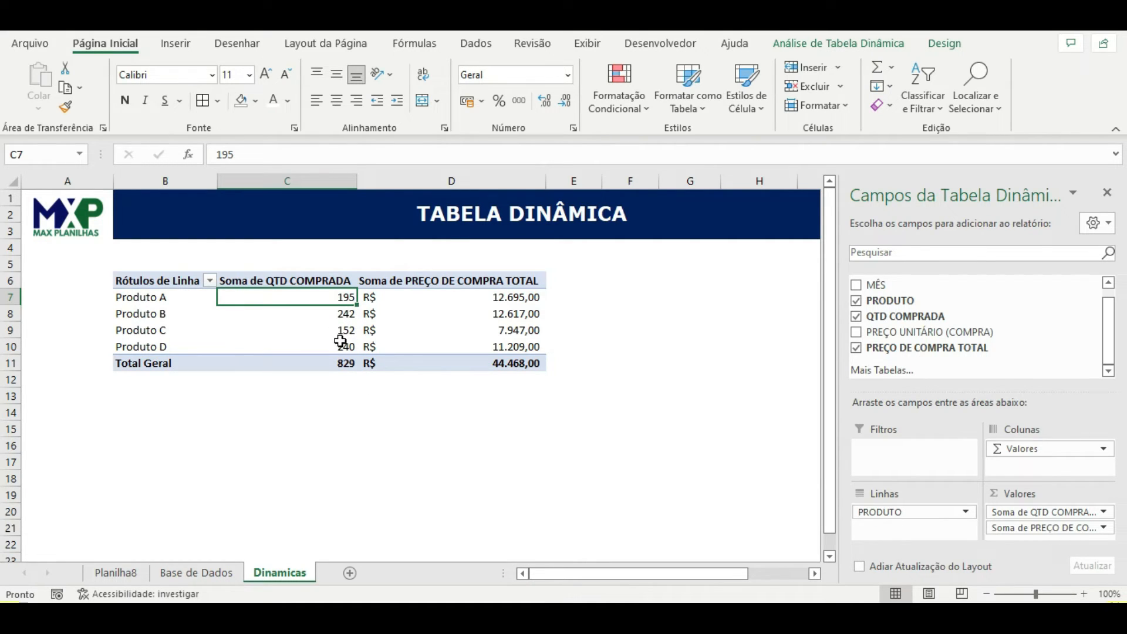
Step: Try to rename the Soma de QTD COMPRADA column header as QTD COMPRADA without a leading space
left_click(263, 278)
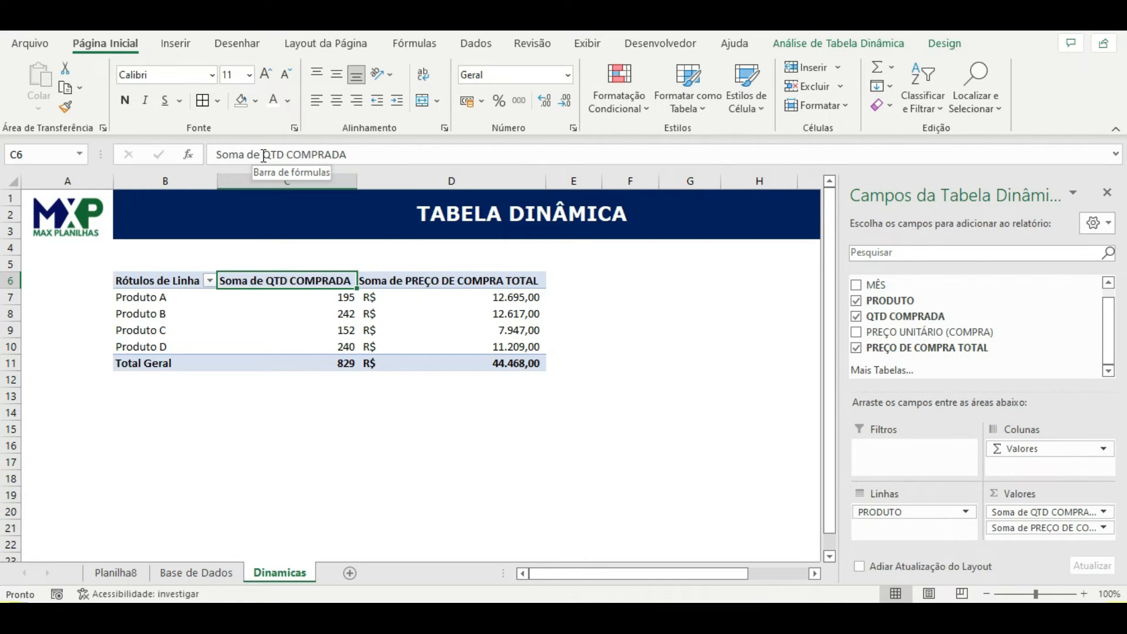
left_click_drag(264, 155, 207, 154)
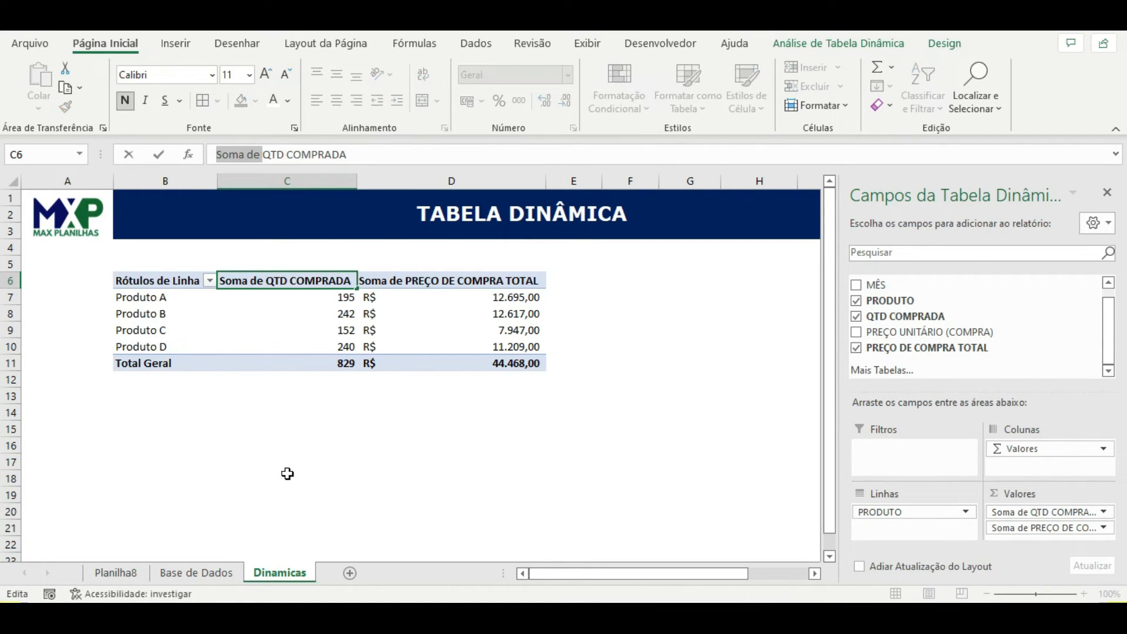
key("BackSpace")
left_click(301, 438)
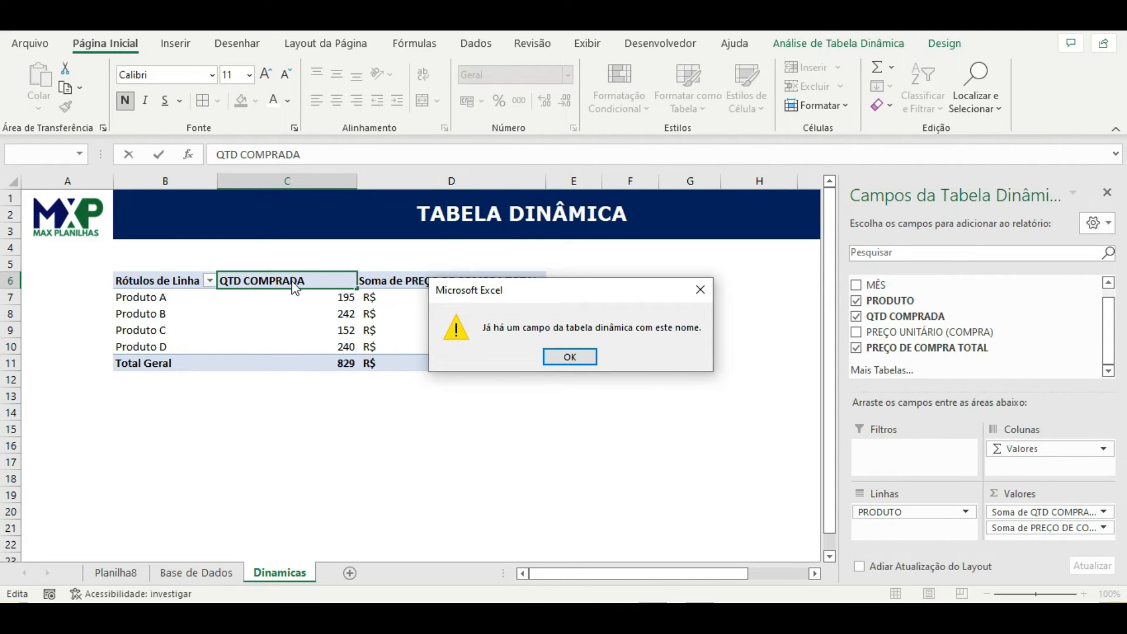
left_click(569, 356)
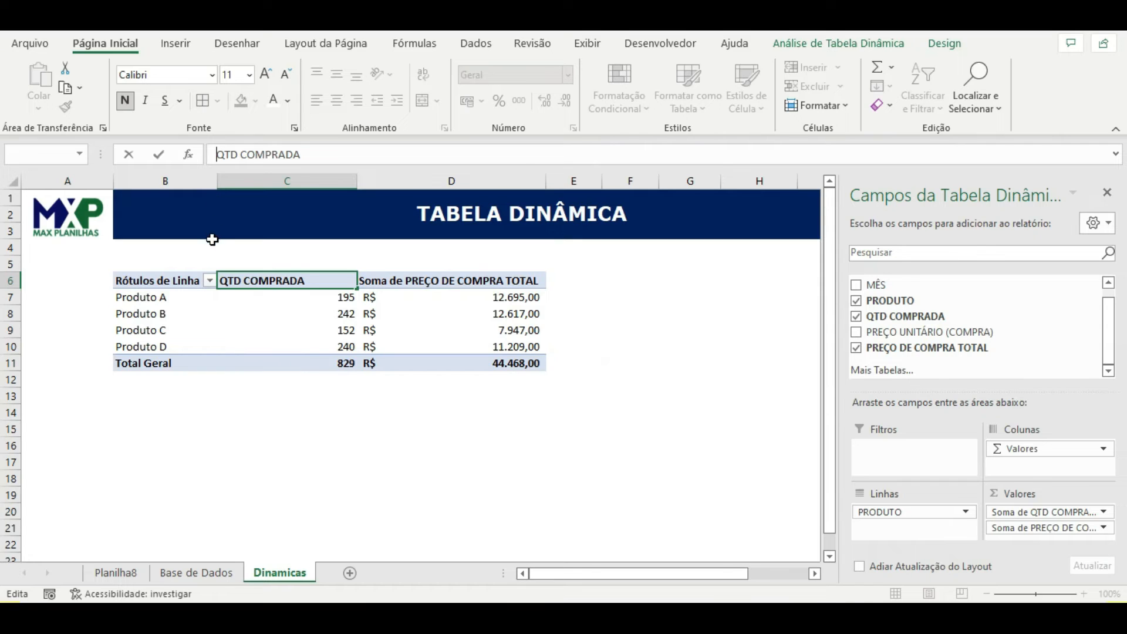
key("Escape")
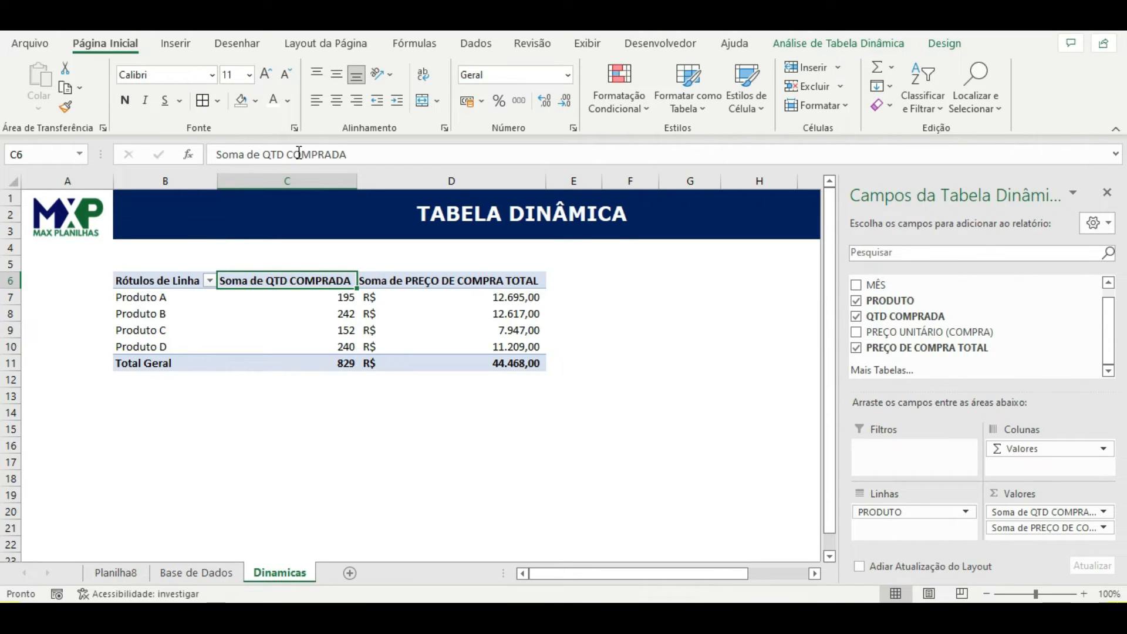
Step: Rename the Soma de QTD COMPRADA column header as quantidade and undo the renaming
left_click_drag(352, 154, 219, 150)
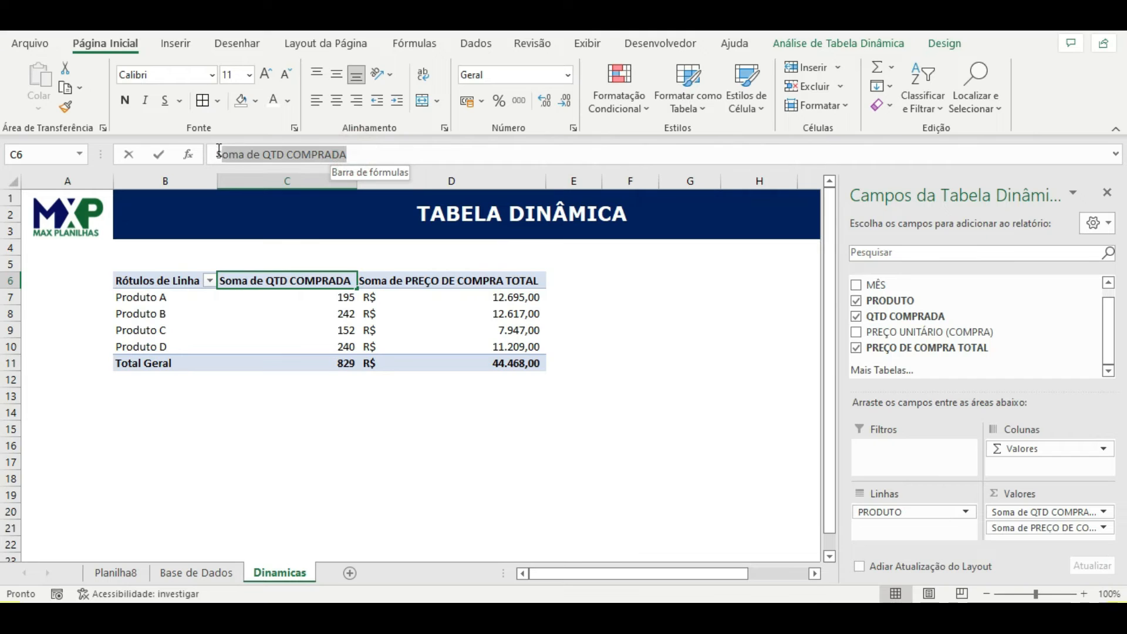
type("quantidade")
left_click(264, 438)
left_click(289, 286)
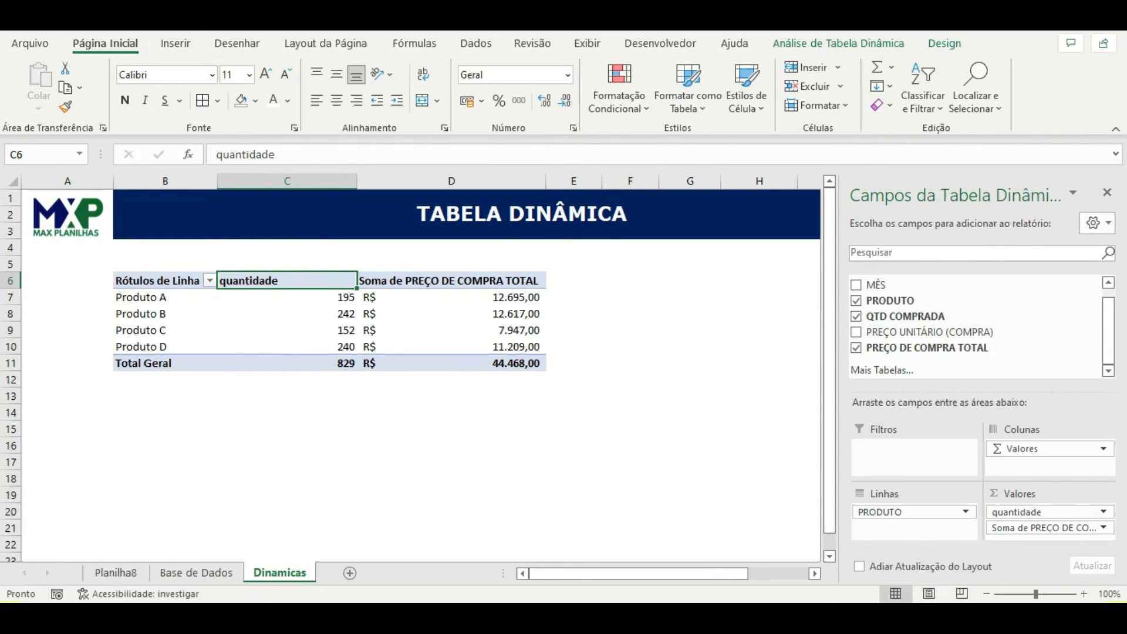
key("ctrl+z")
Step: Rename the Soma de QTD COMPRADA header as QTD COMPRADA, keeping one space before the name
left_click(274, 280)
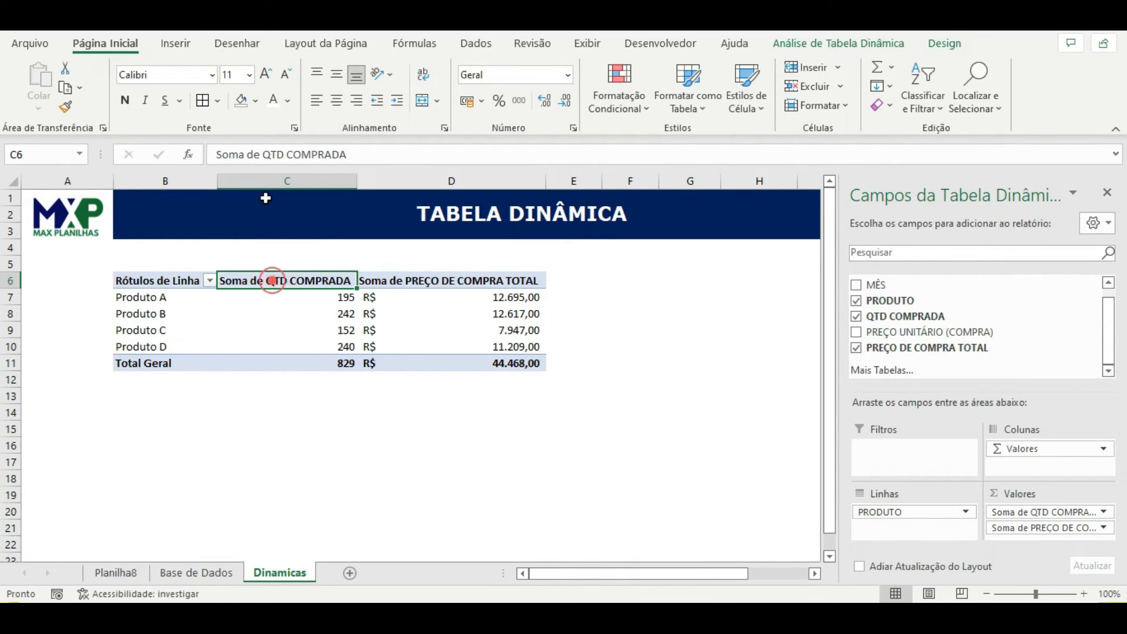
left_click(262, 155)
left_click_drag(232, 156, 216, 156)
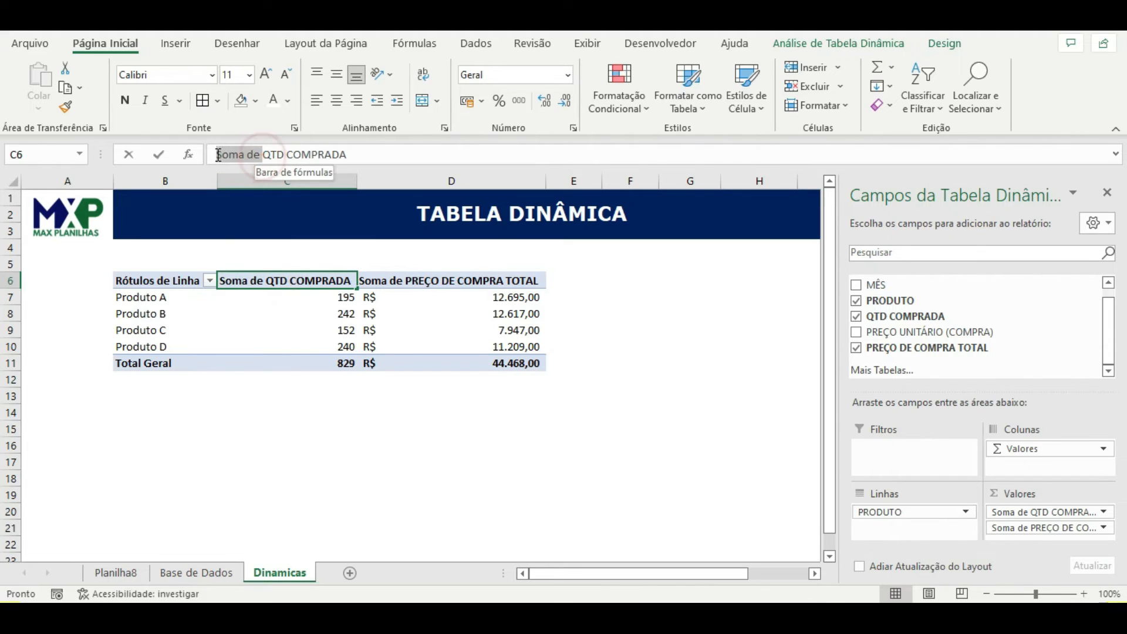
key("BackSpace")
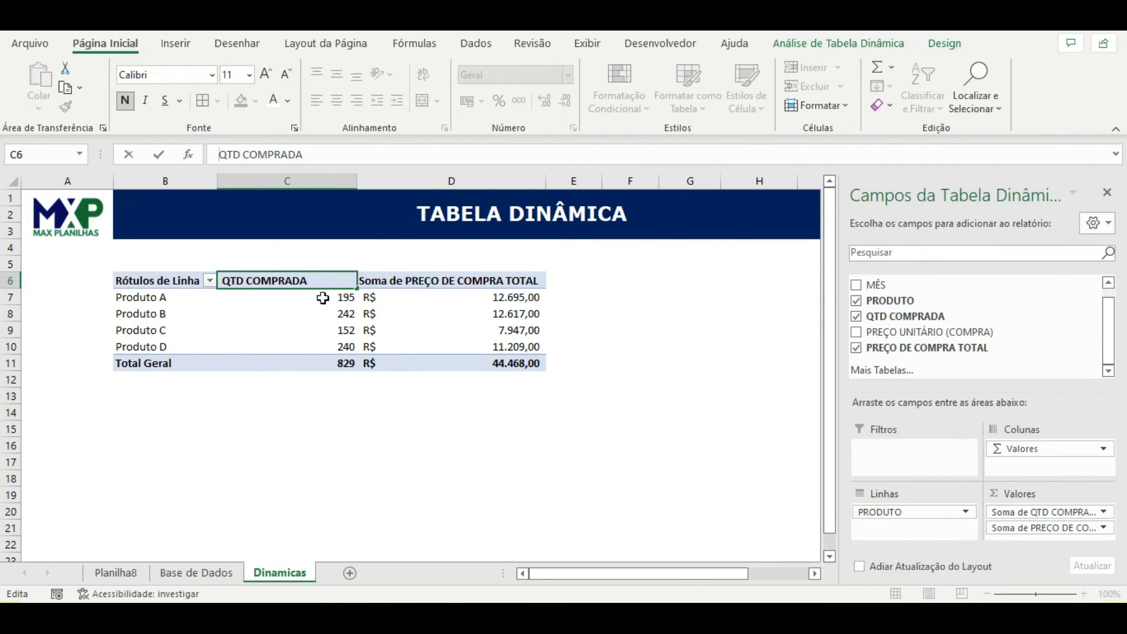
left_click(365, 426)
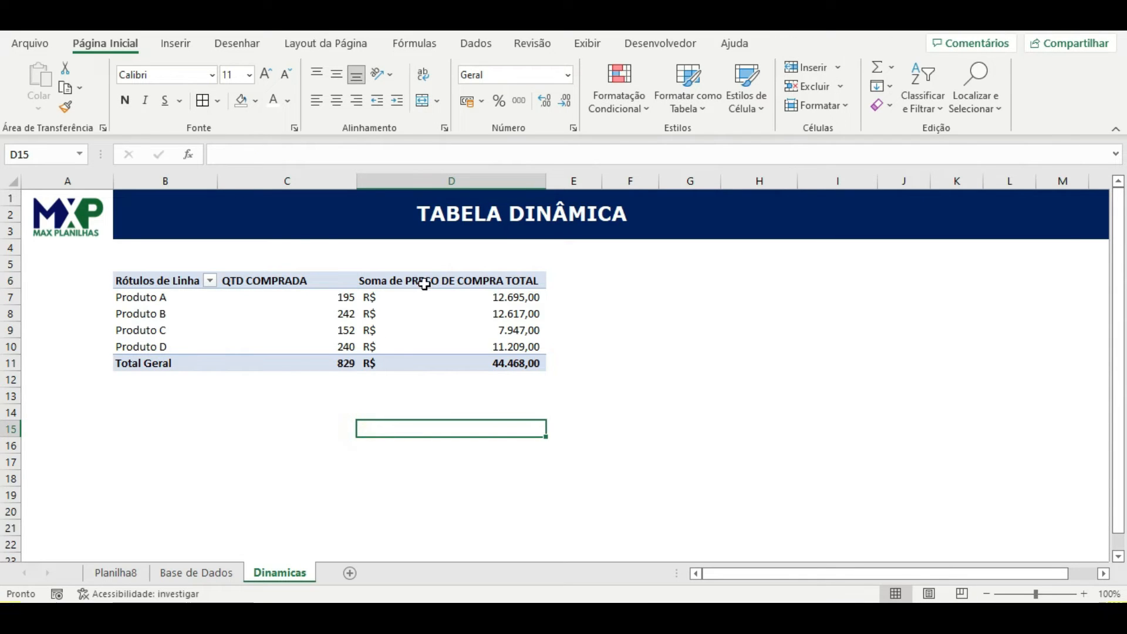
Step: Rename the Soma de PREÇO DE COMPRA TOTAL header as PREÇO DE COMPRA TOTAL, keeping one space before the name
left_click(424, 285)
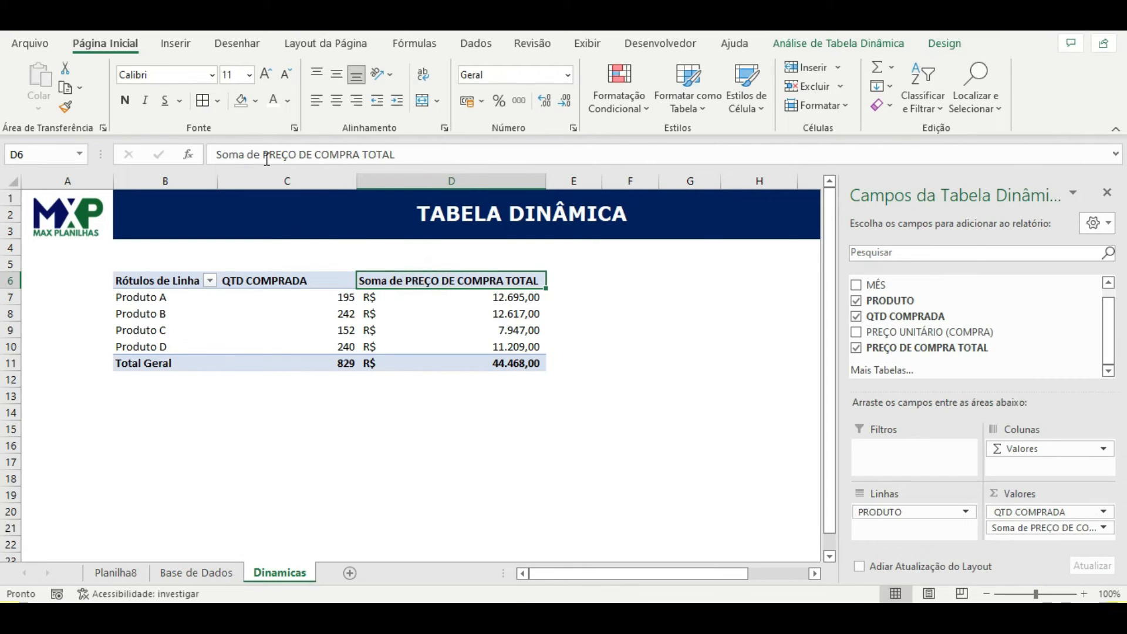
left_click_drag(263, 154, 216, 154)
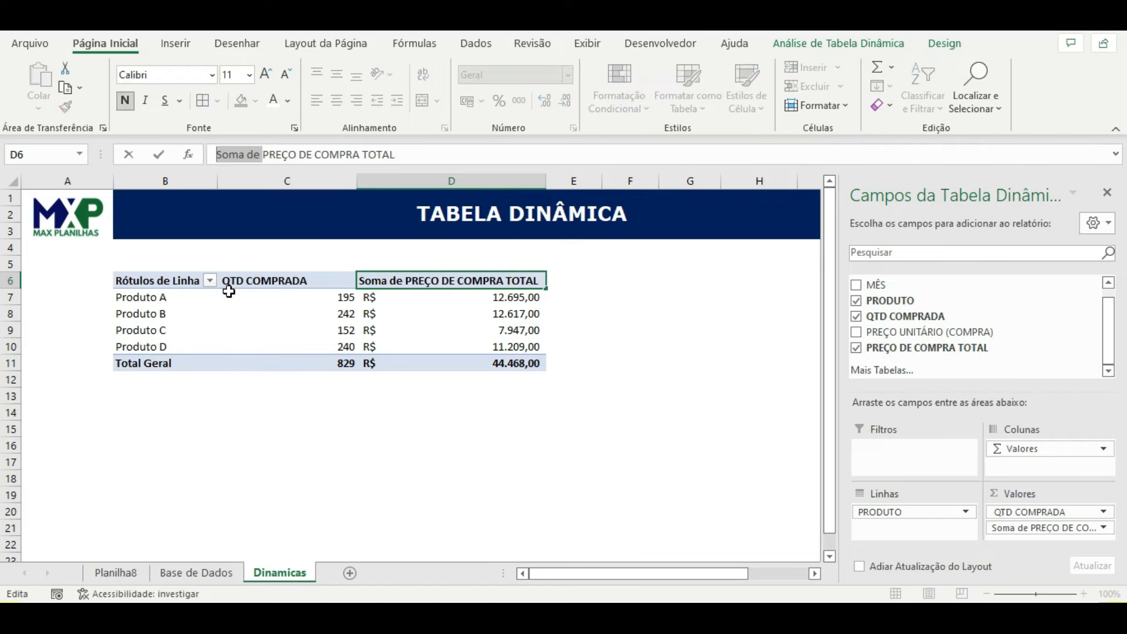
key("BackSpace")
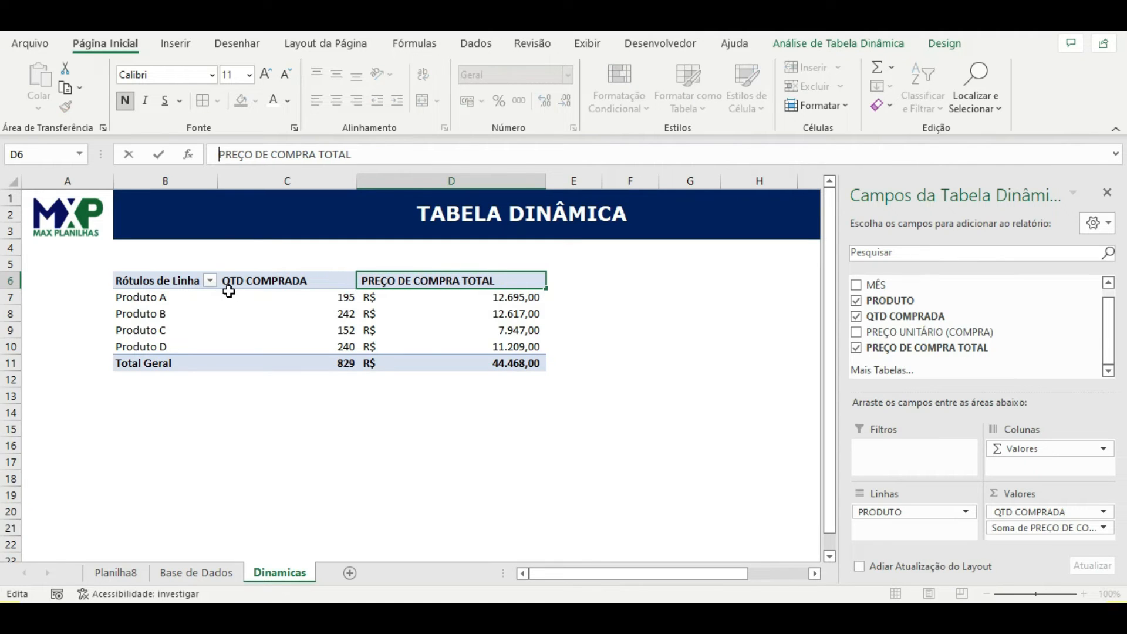
left_click(508, 414)
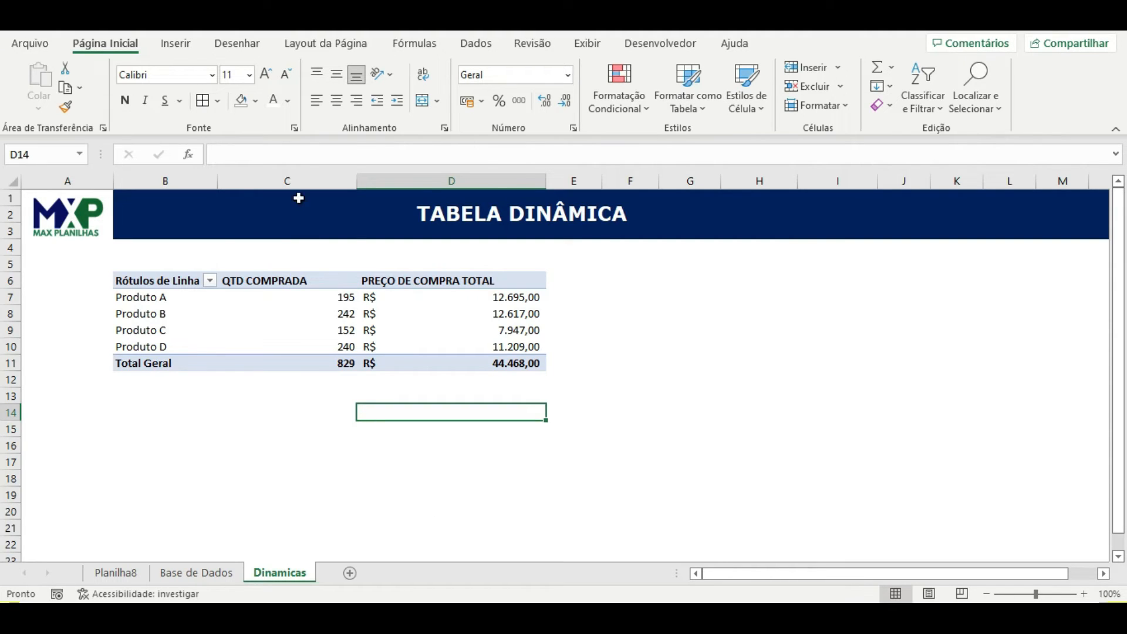
Step: Centre the contents of columns C and D and narrow both columns closer to their headings
mouse_move(302, 181)
left_mouse_down()
mouse_move(528, 182)
mouse_move(421, 134)
left_mouse_up()
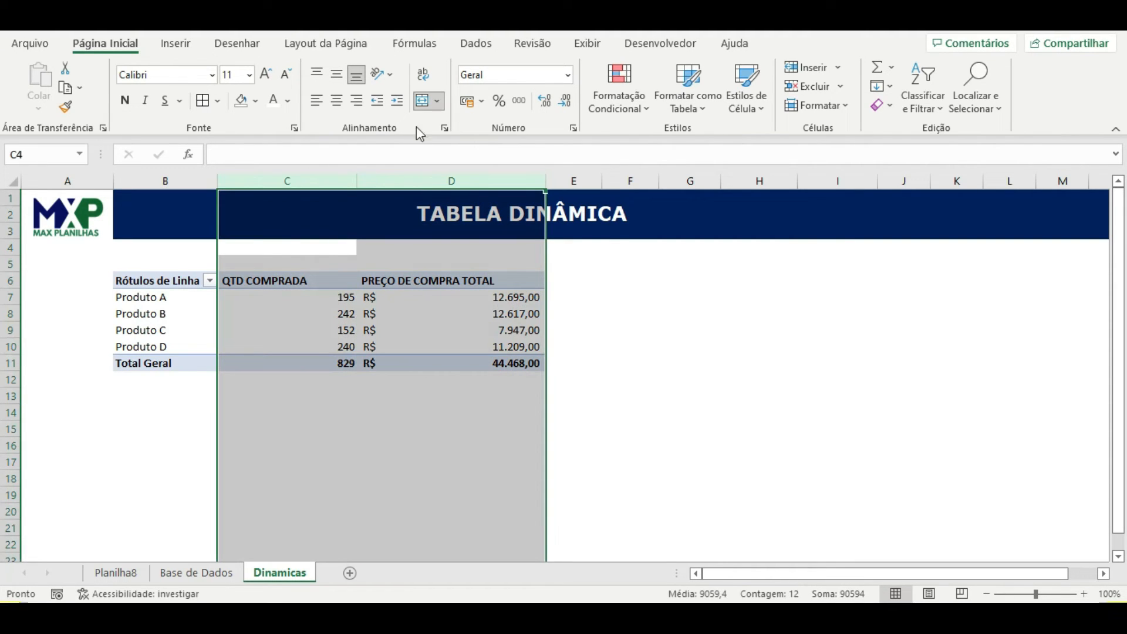
left_click(337, 100)
left_click(598, 316)
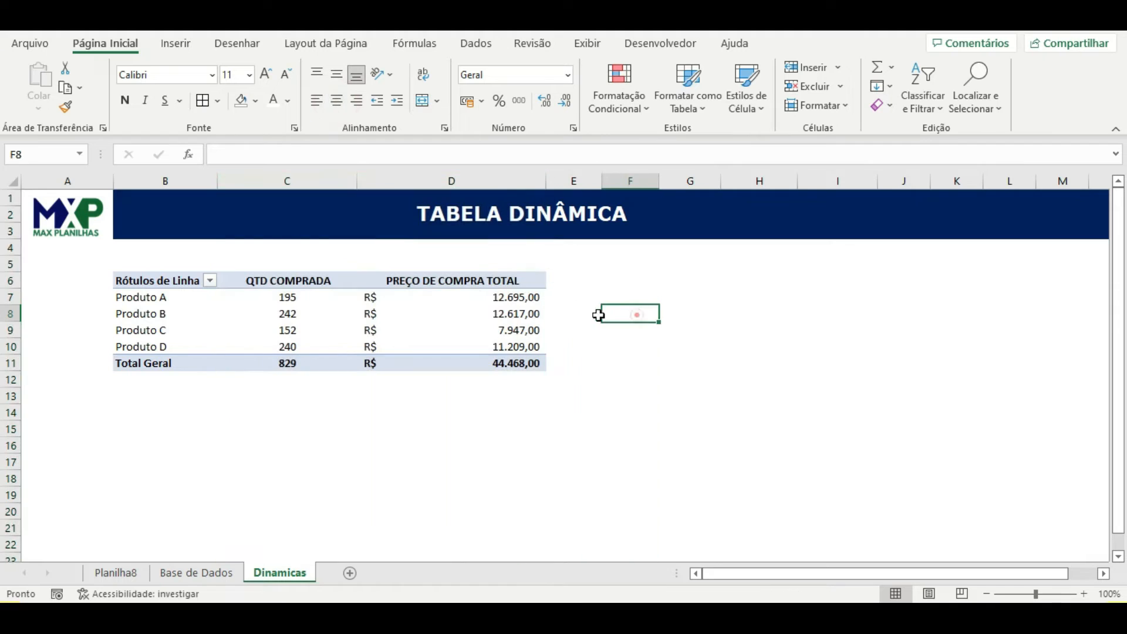
left_click_drag(357, 182, 331, 193)
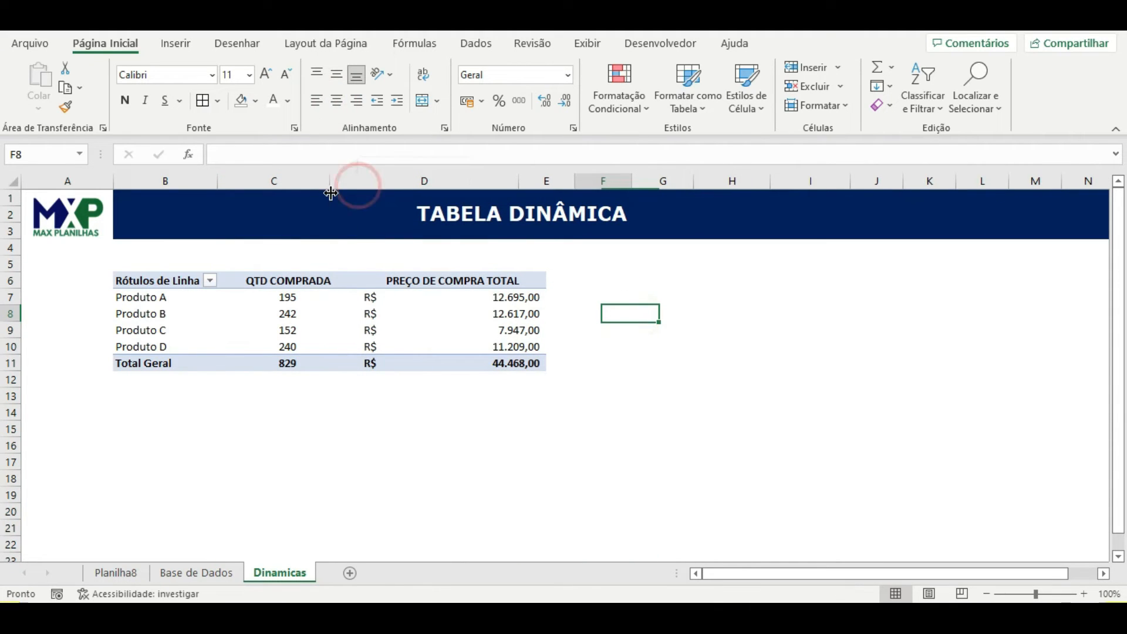
left_click_drag(518, 179, 474, 178)
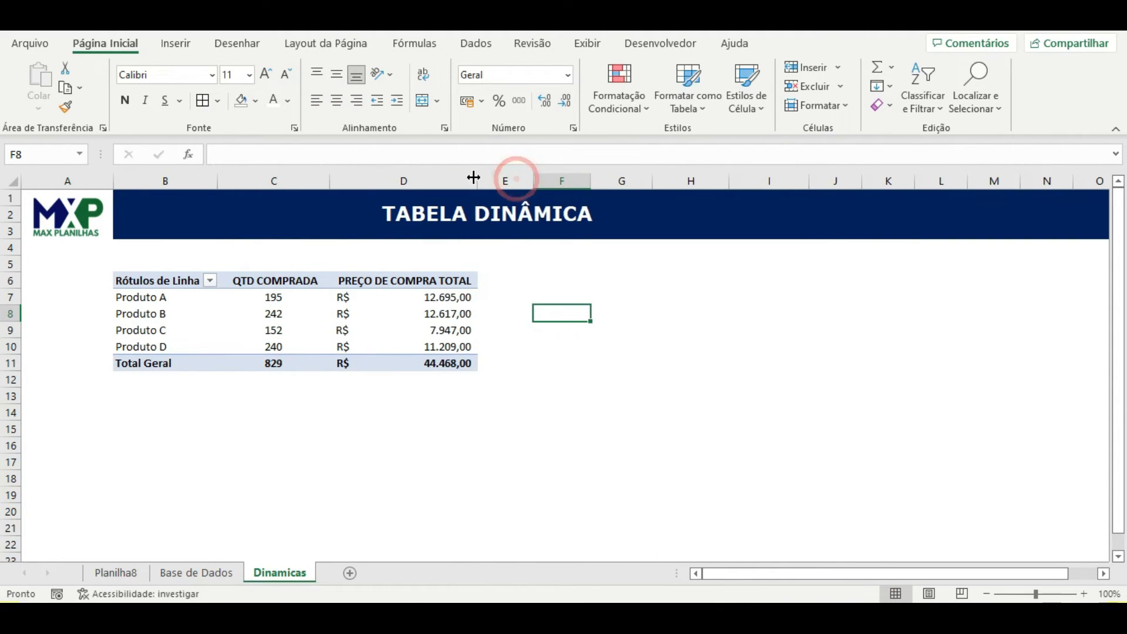
Step: Refresh the product pivot table on Dinamicas
left_click(418, 445)
left_click(419, 326)
right_click(419, 326)
left_click(509, 122)
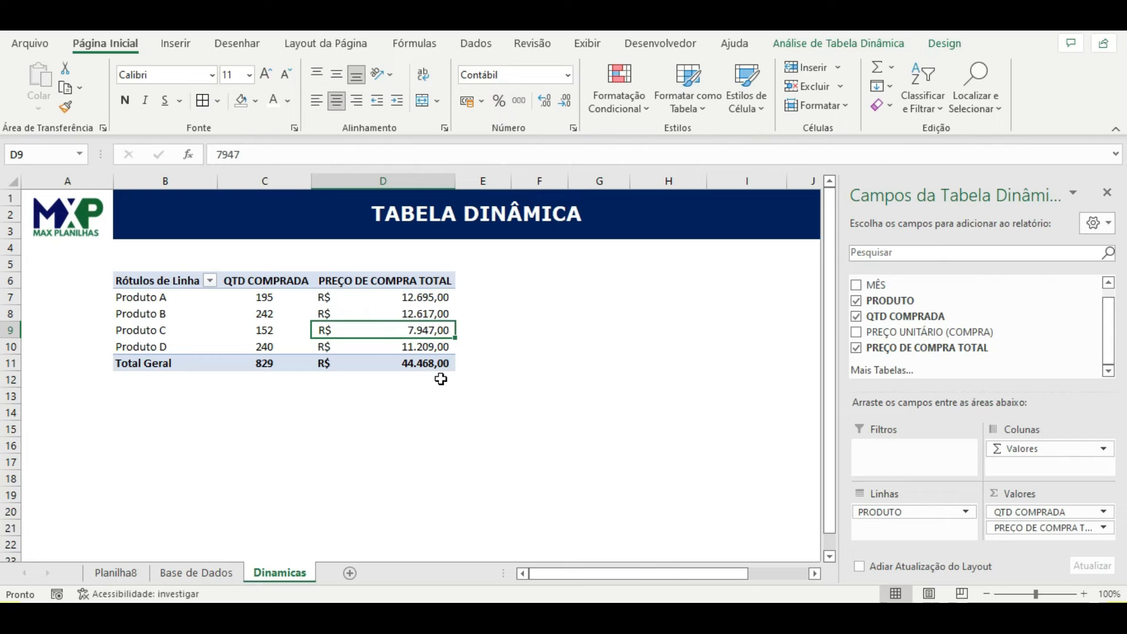
left_click(403, 417)
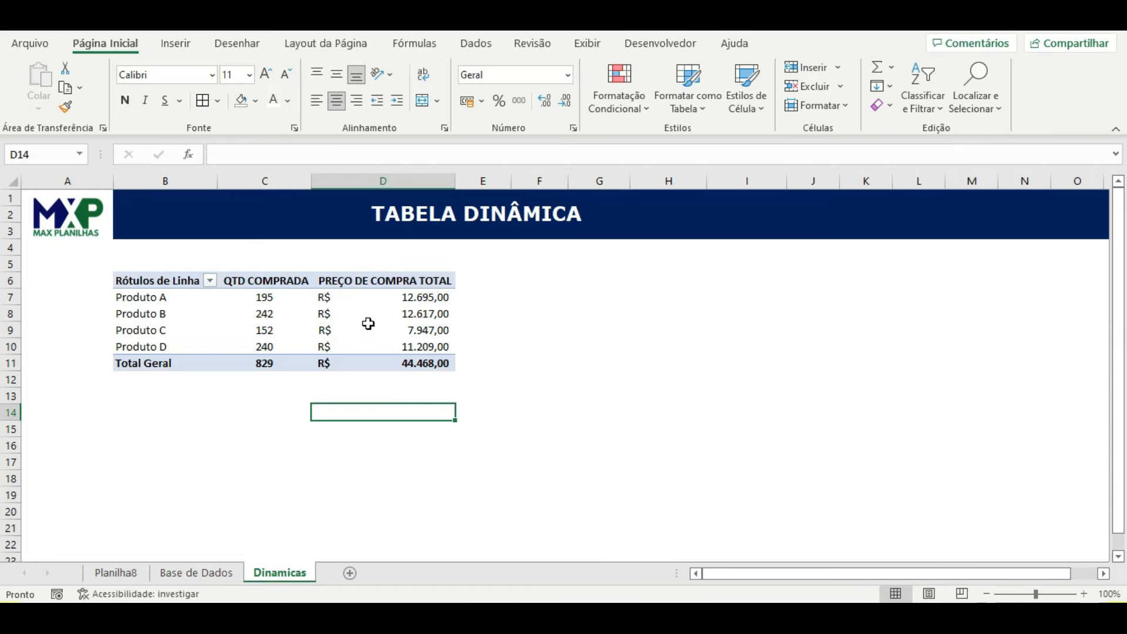
Step: Turn off automatic column-width adjustment on refresh in the pivot table's options and widen columns C and D slightly
right_click(413, 334)
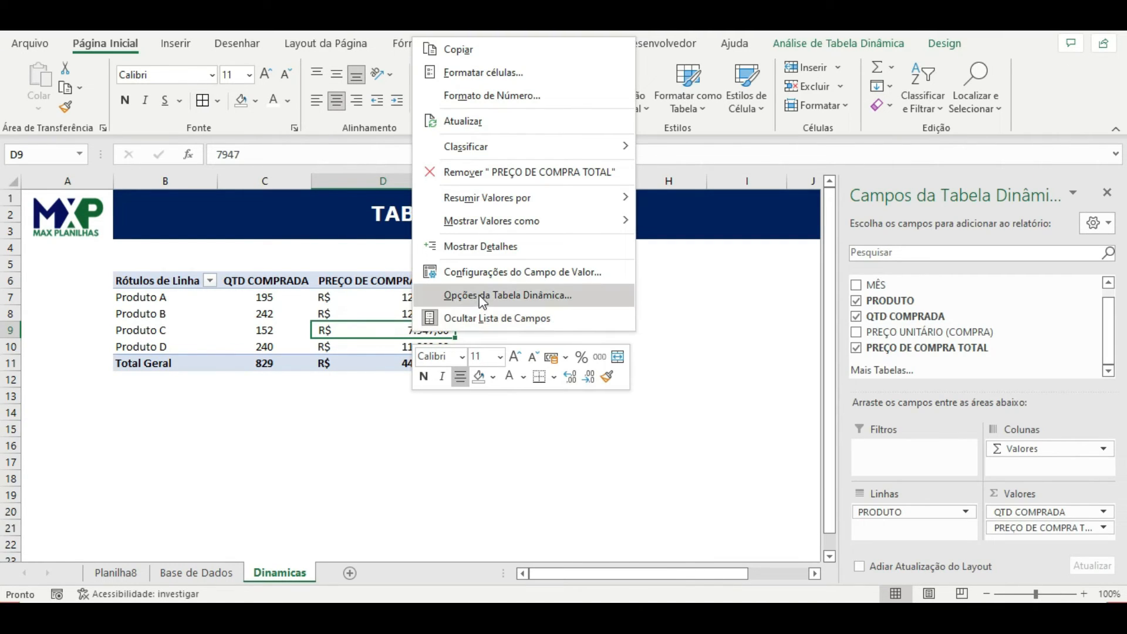
left_click(481, 297)
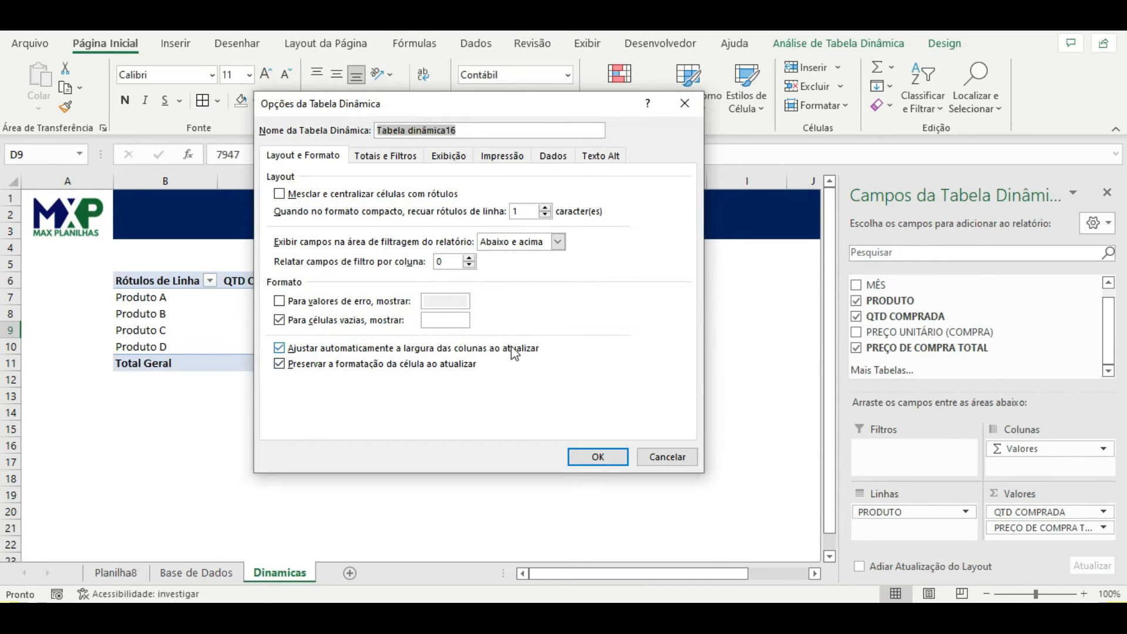
left_click(279, 348)
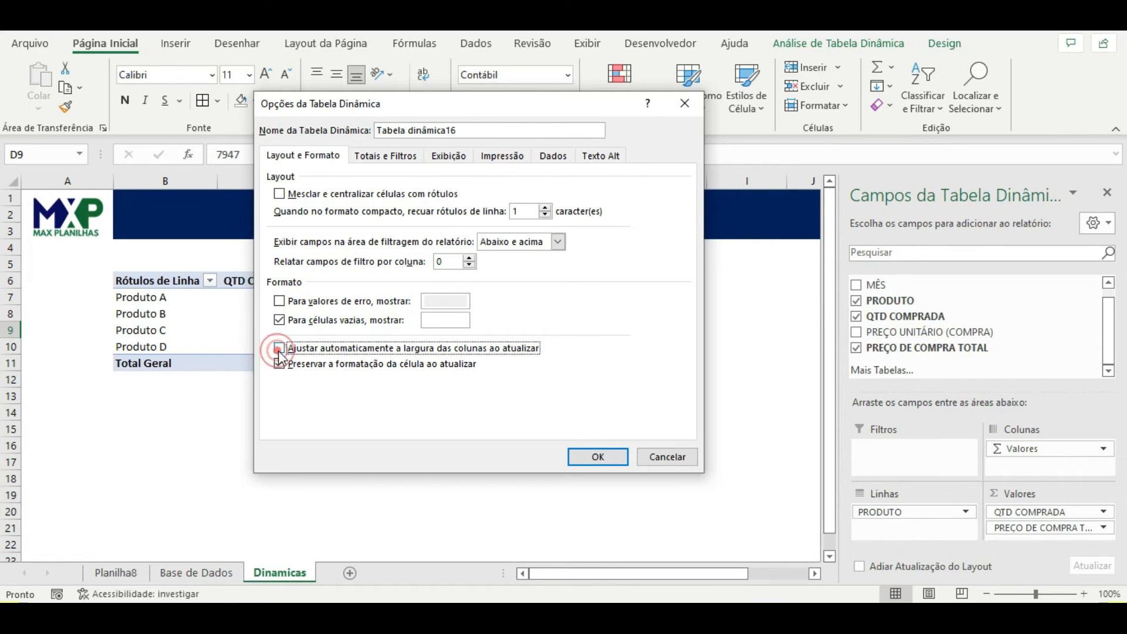
left_click(597, 457)
left_click(476, 481)
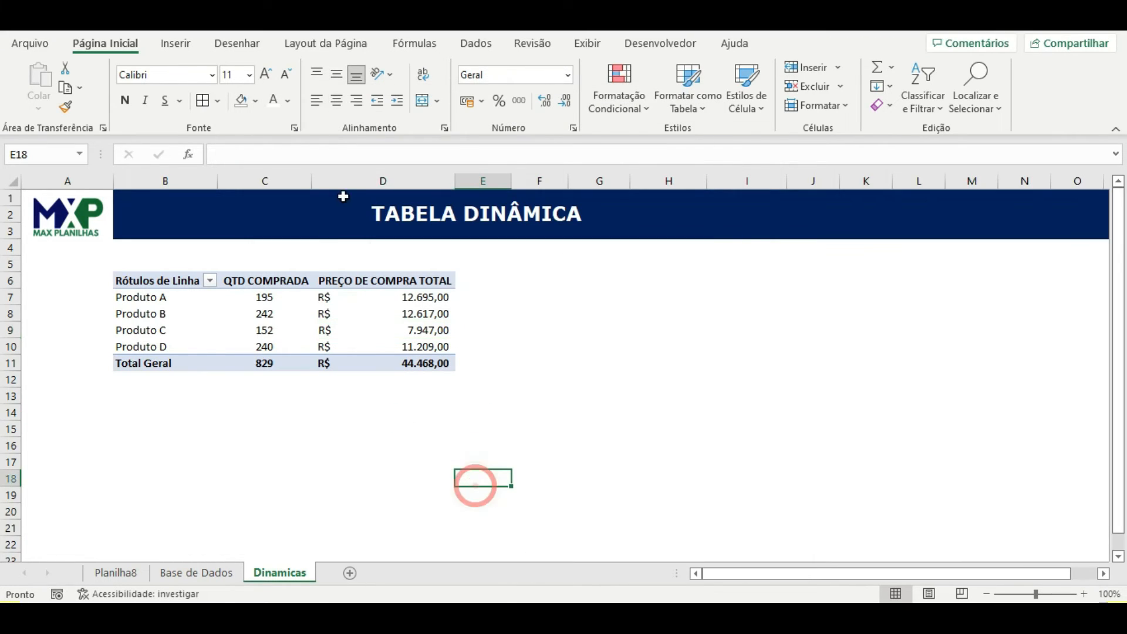
left_click_drag(312, 184, 332, 187)
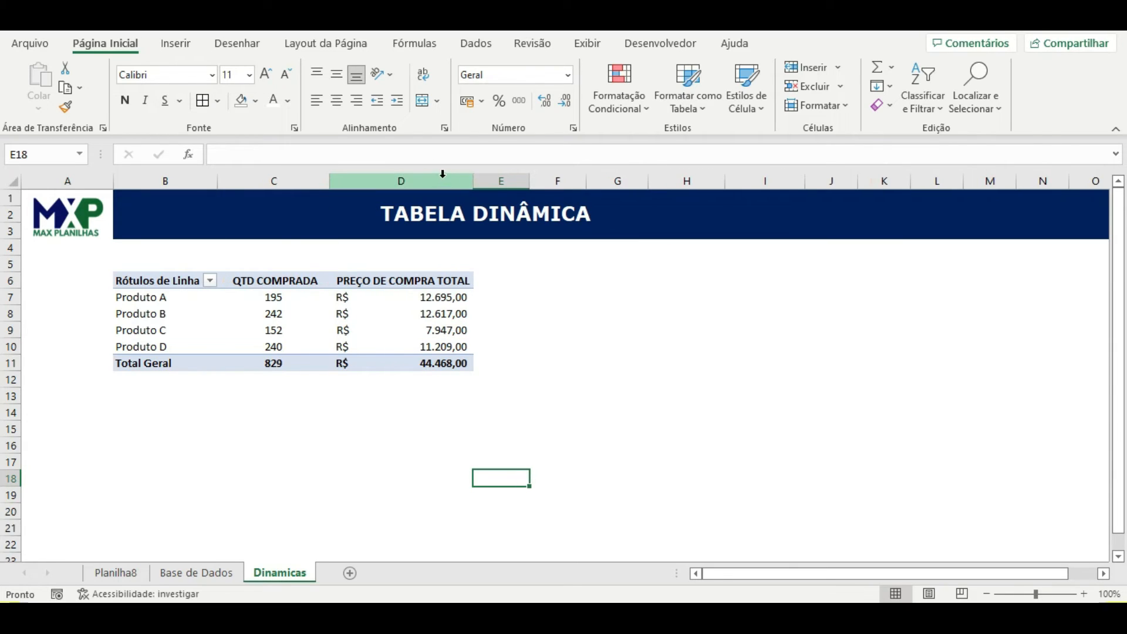
double_click(472, 181)
Step: Rename the pivot table's row labels header as PRODUTOS and refresh the pivot table
left_click(172, 282)
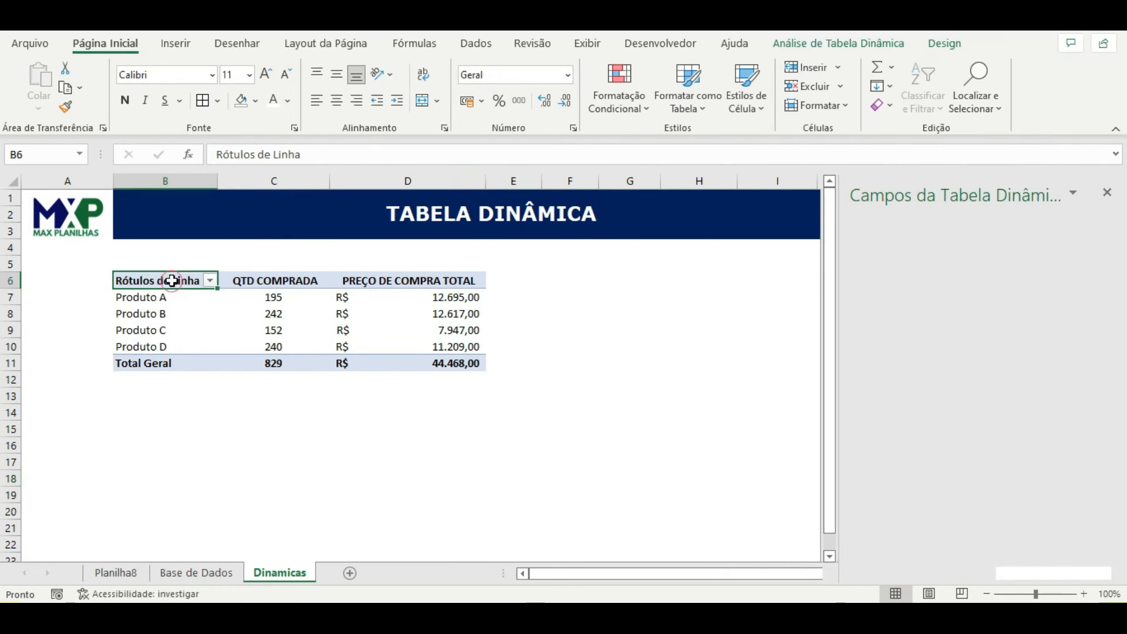
left_click_drag(310, 156, 215, 158)
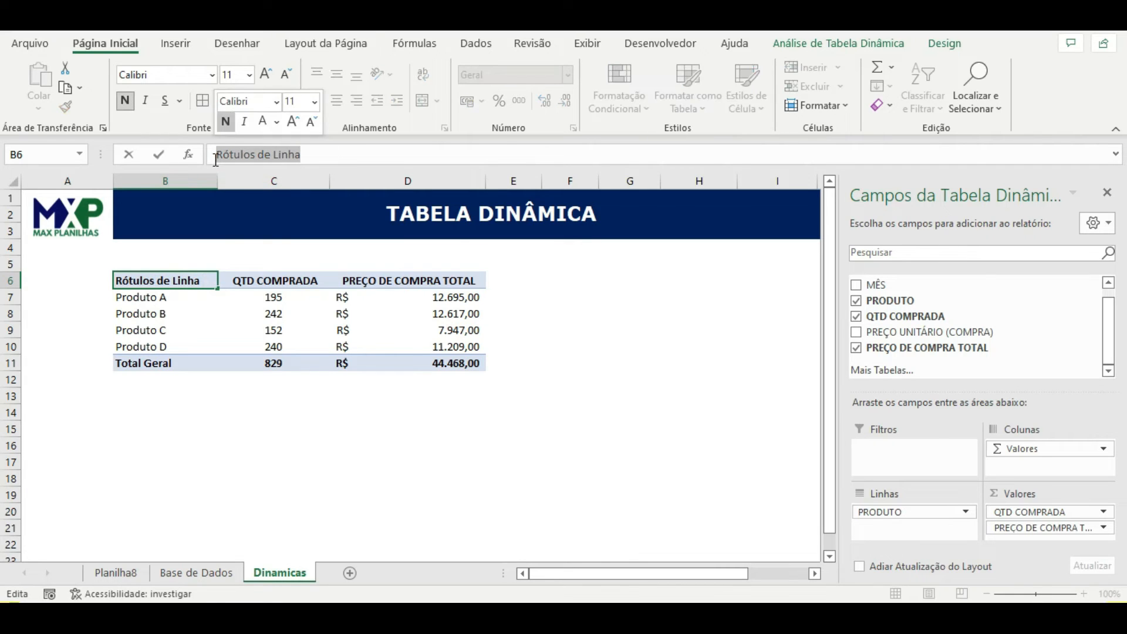
type("PRODUTOS")
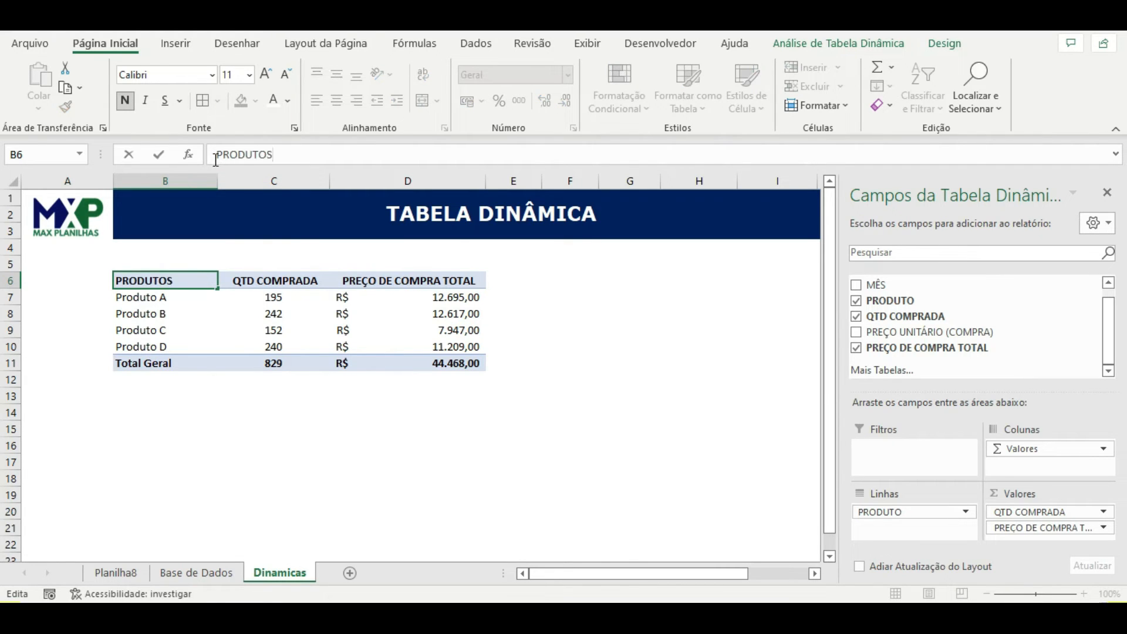
left_click(289, 430)
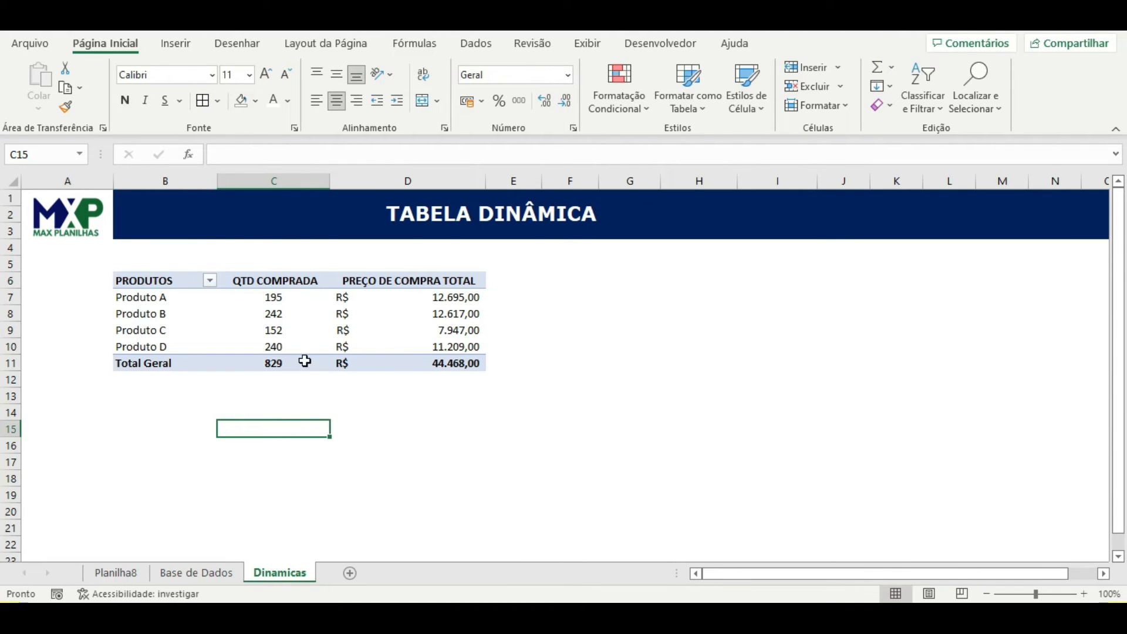
right_click(321, 313)
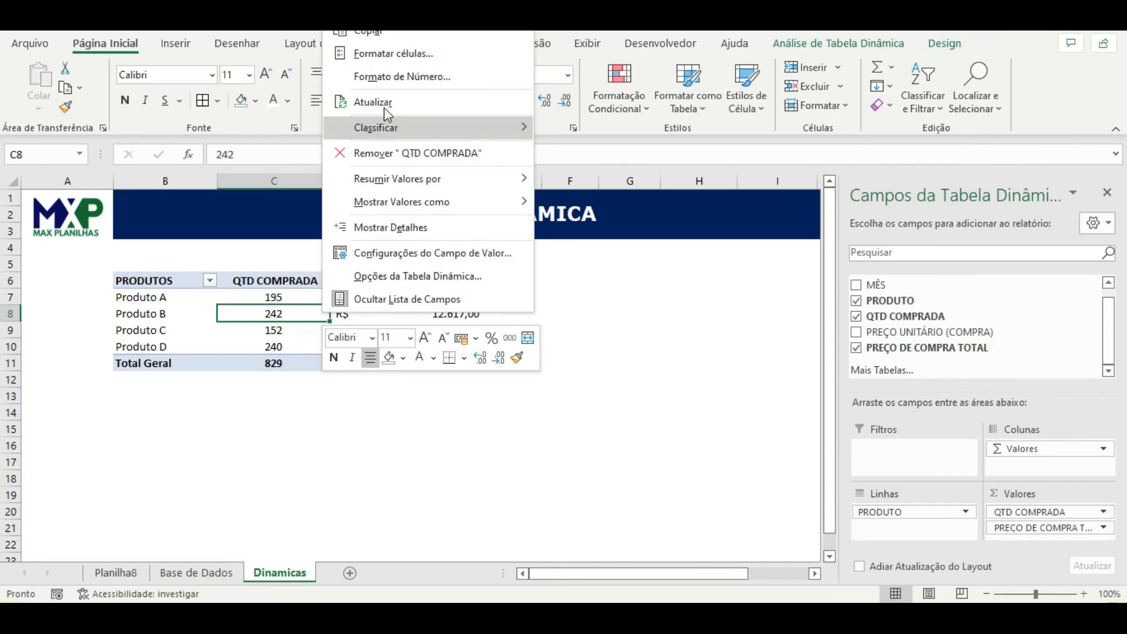
left_click(384, 101)
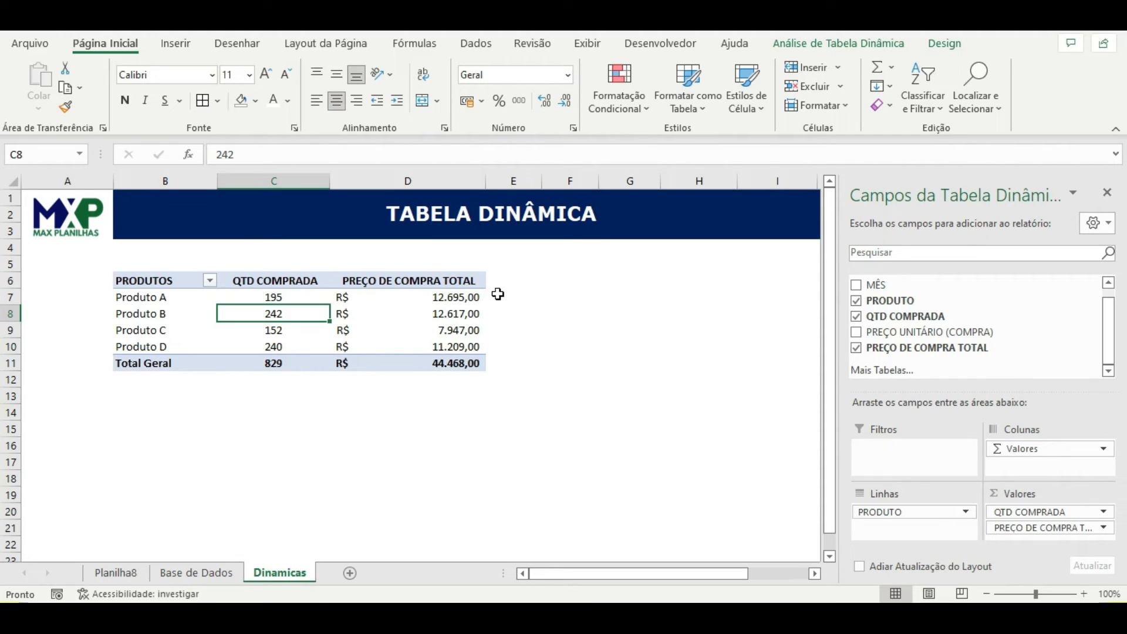
Step: Try a blue style from the medium group on the product pivot table
left_click(475, 281)
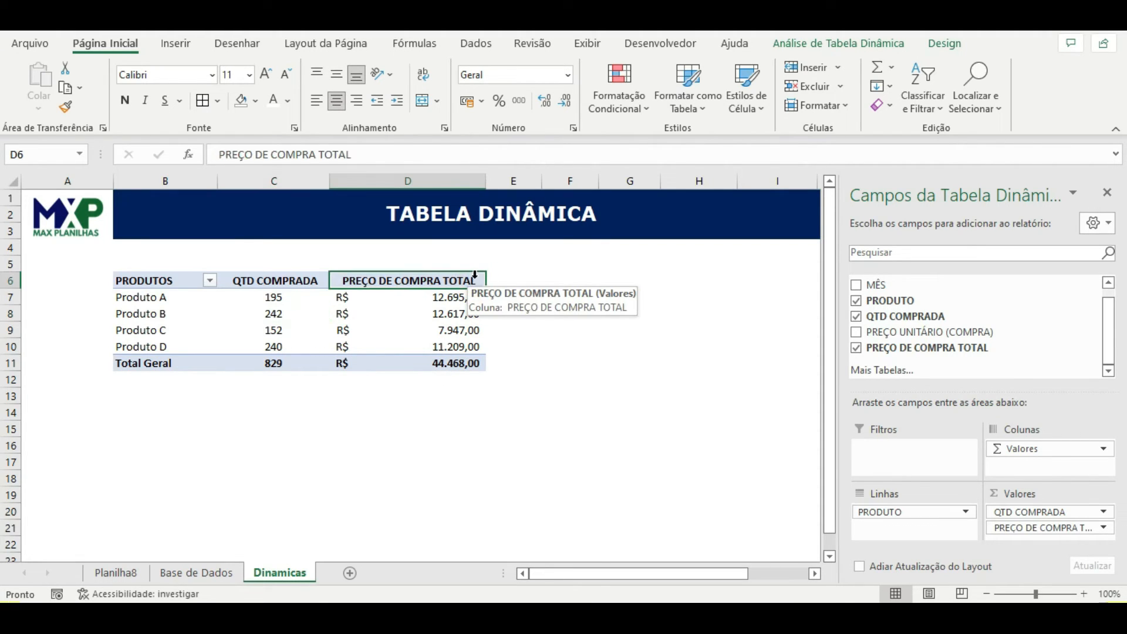
left_click(944, 46)
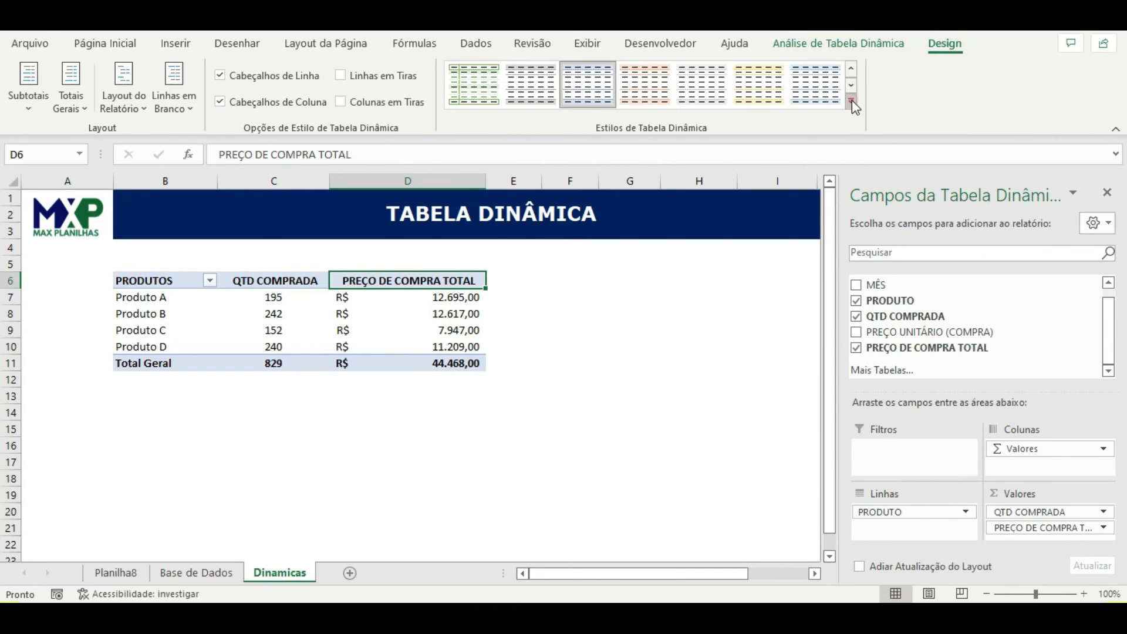
left_click(852, 100)
left_click(532, 359)
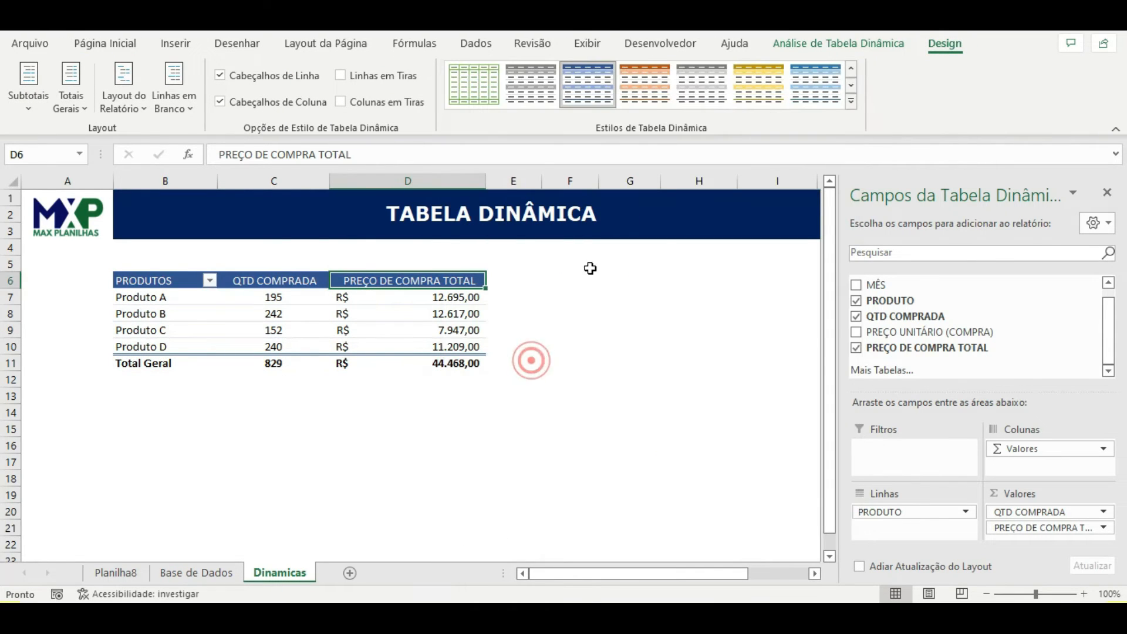
Step: Apply the blue style in the first row of the Escura group to the product pivot table
left_click(851, 101)
scroll(587, 352, "down", 5)
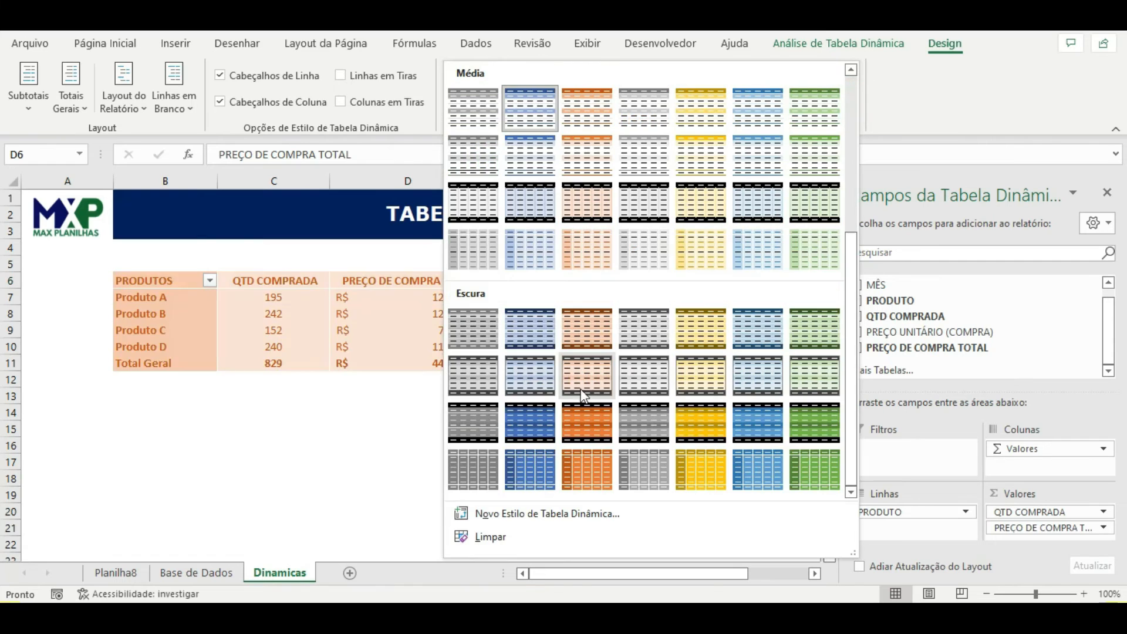
left_click(530, 317)
left_click(505, 461)
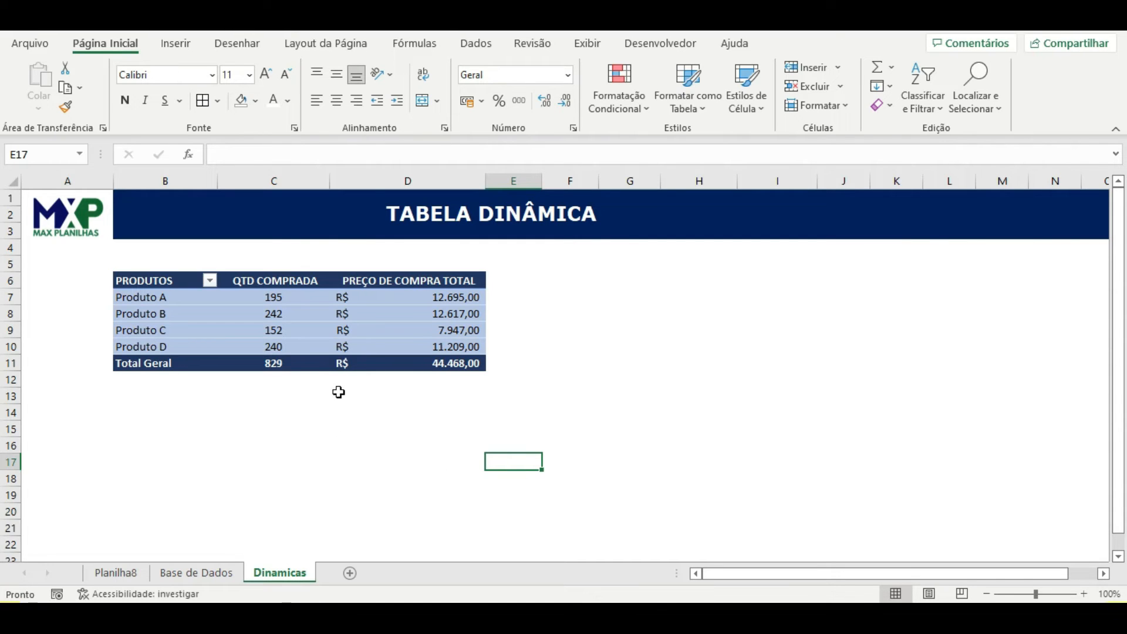
Step: Check the MÊS column on Base de Dados and add MÊS as a report filter to the pivot table on Dinamicas
left_click(311, 327)
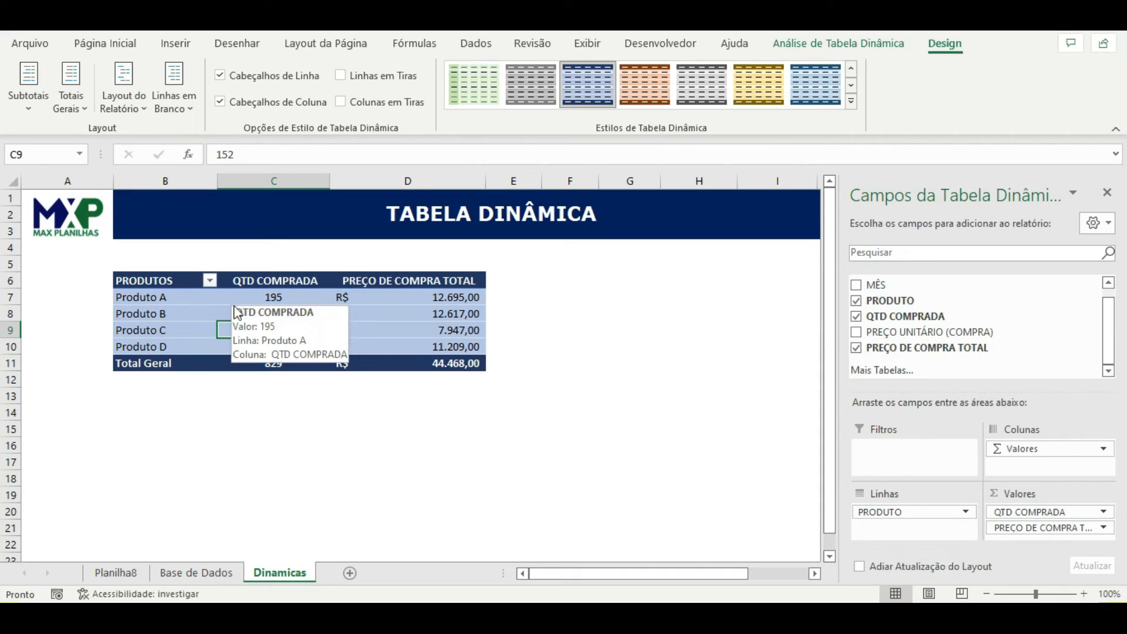
left_click(195, 572)
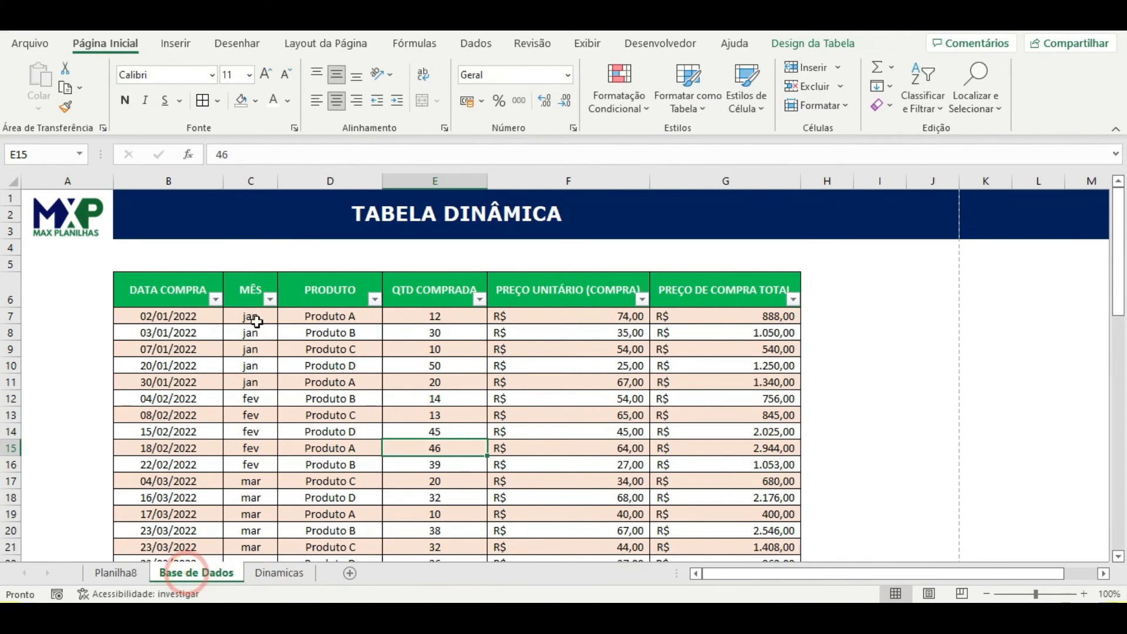
scroll(253, 314, "down", 8)
scroll(272, 403, "up", 8)
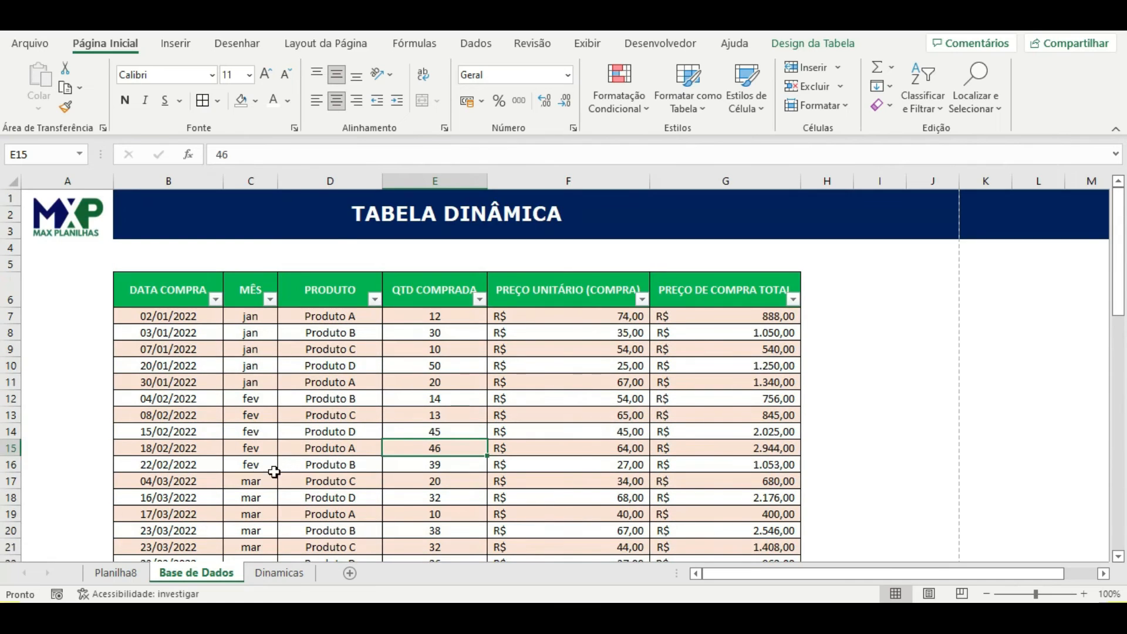
left_click(280, 574)
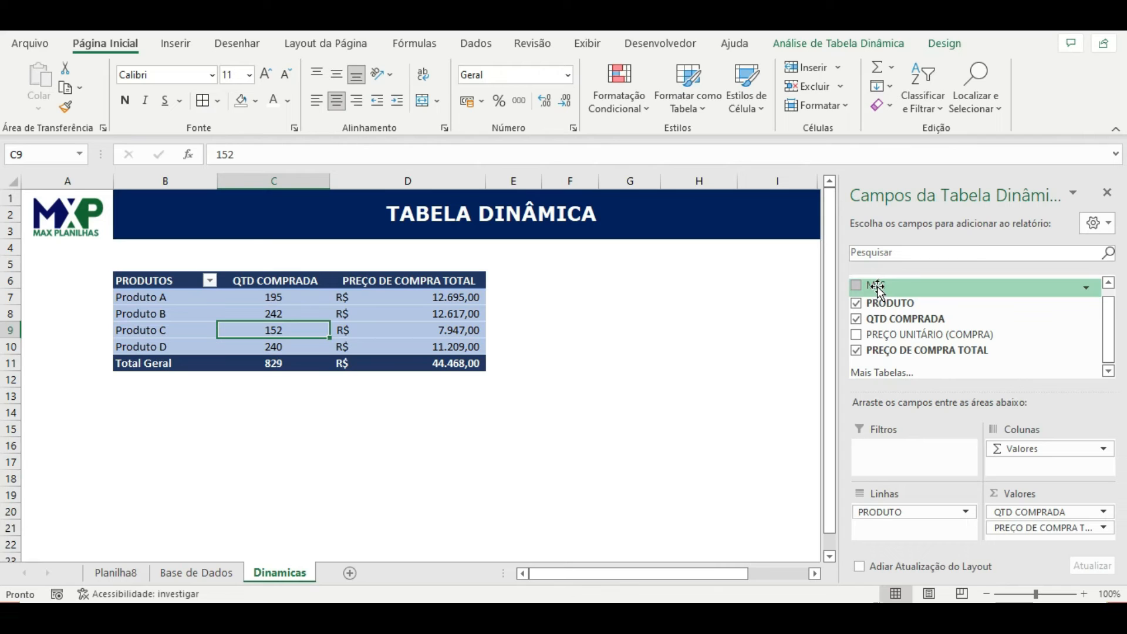
left_click_drag(879, 288, 874, 454)
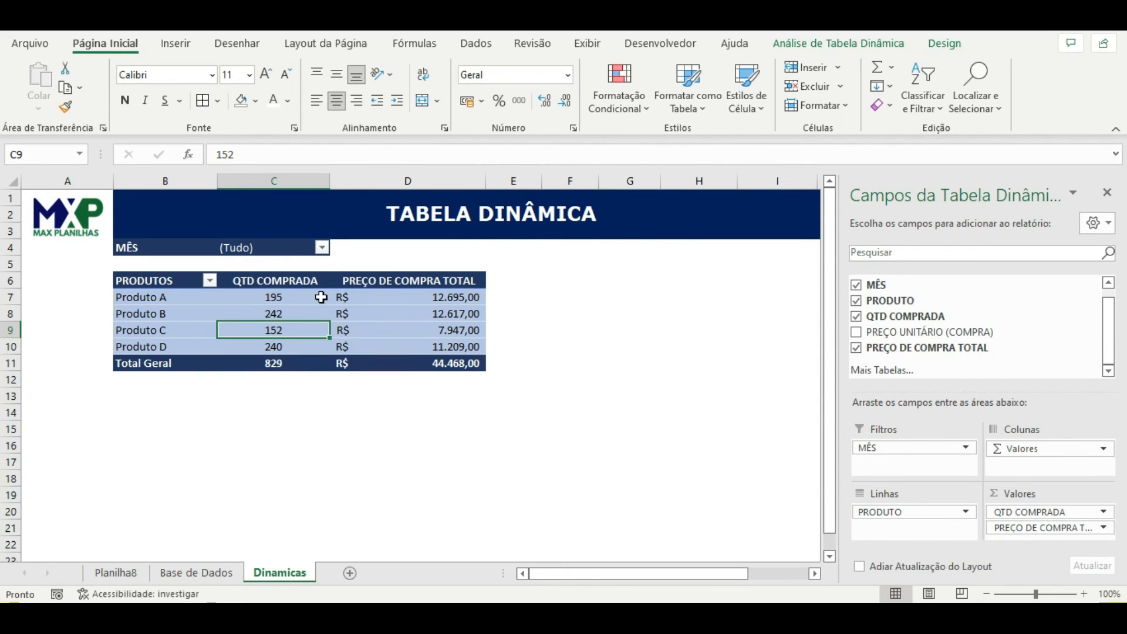
Step: Allow multiple items in the MÊS filter and filter the pivot table to jan only
left_click(323, 249)
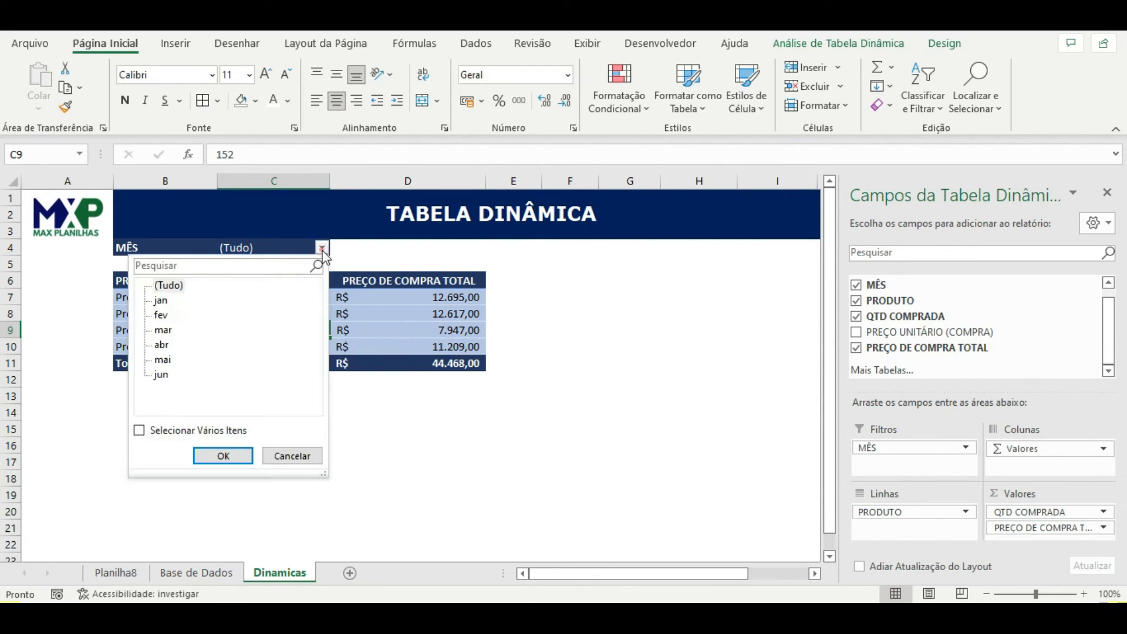
left_click(139, 431)
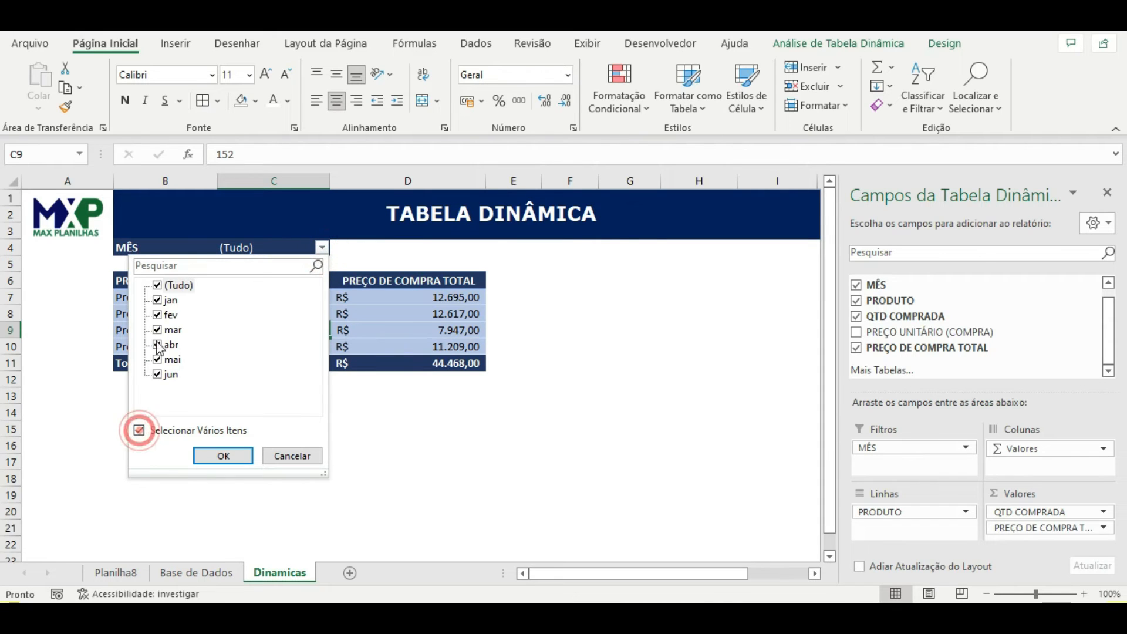
left_click(157, 285)
left_click(158, 300)
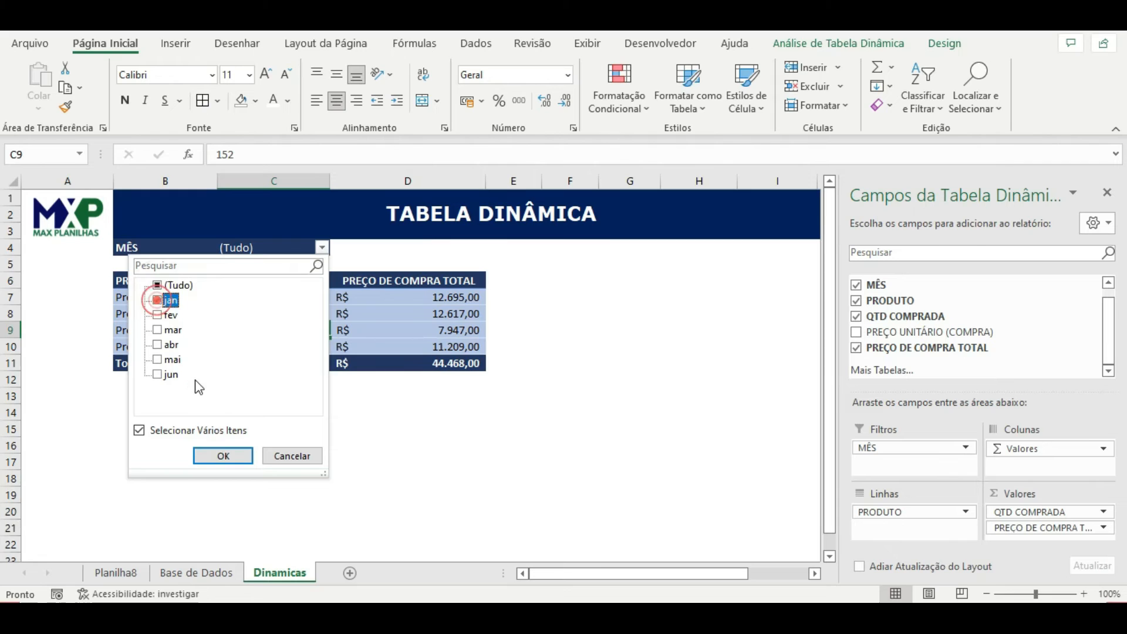
left_click(224, 458)
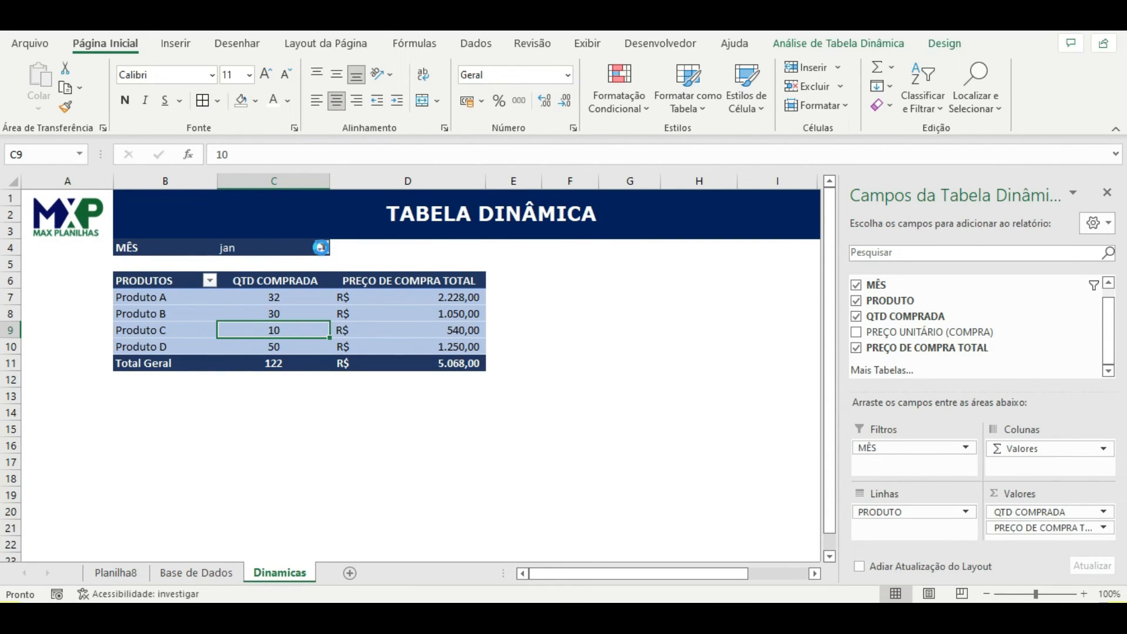
Step: Change the MÊS filter to show only fev
left_click(320, 248)
left_click(157, 315)
left_click(157, 300)
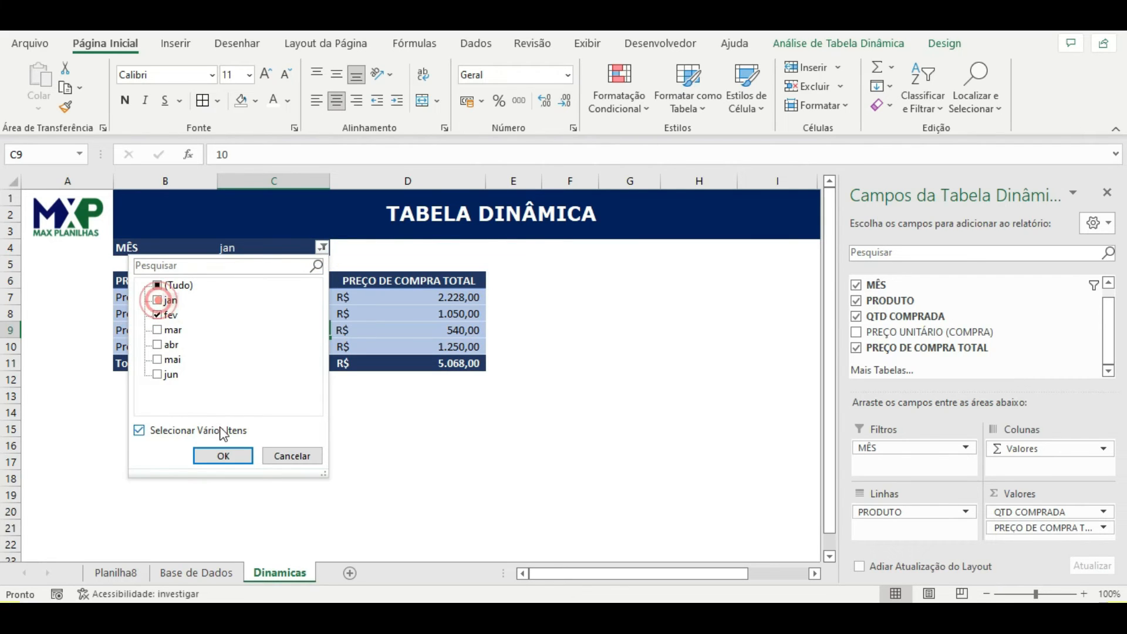
left_click(223, 457)
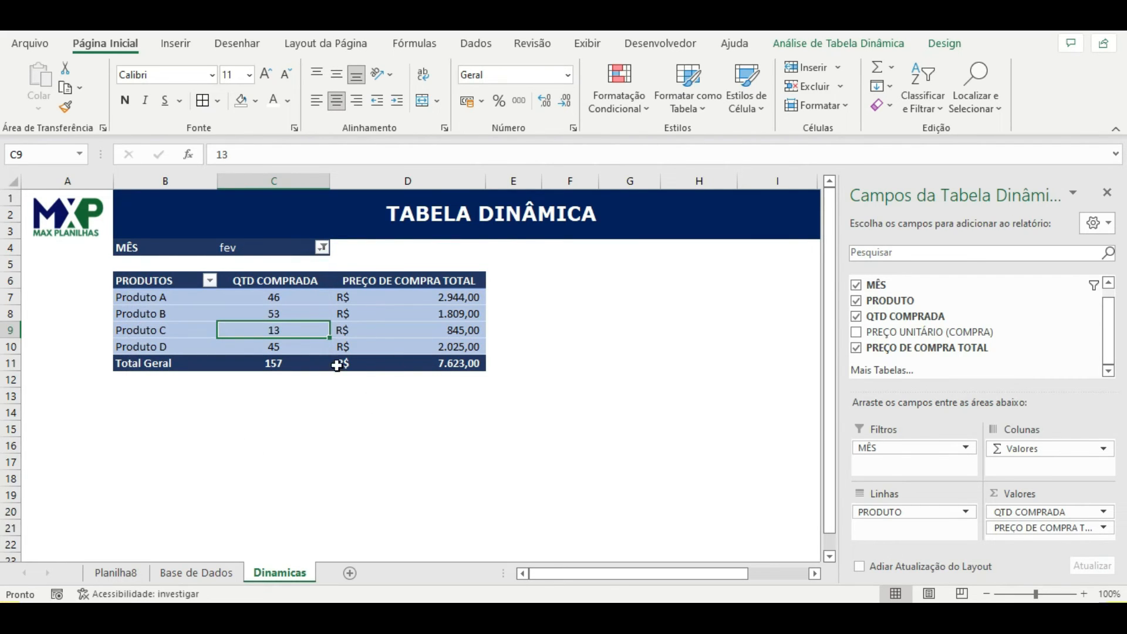
Step: Reset the MÊS filter to (Tudo) and remove the MÊS field from the pivot table's report filters
left_click(323, 248)
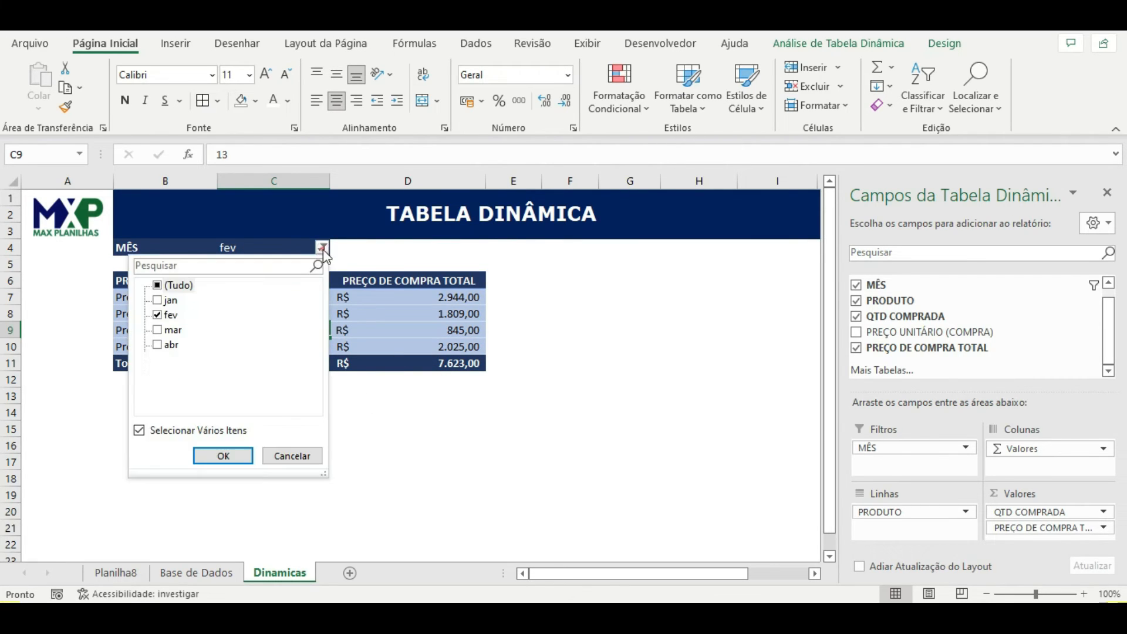
left_click(156, 285)
left_click(206, 457)
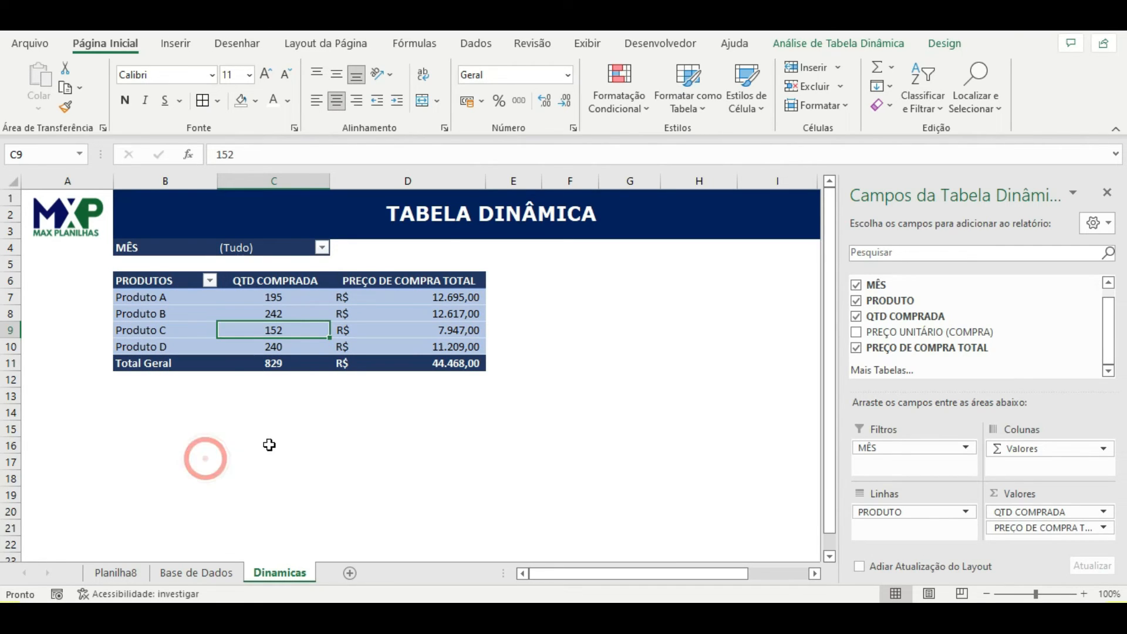
left_click(269, 444)
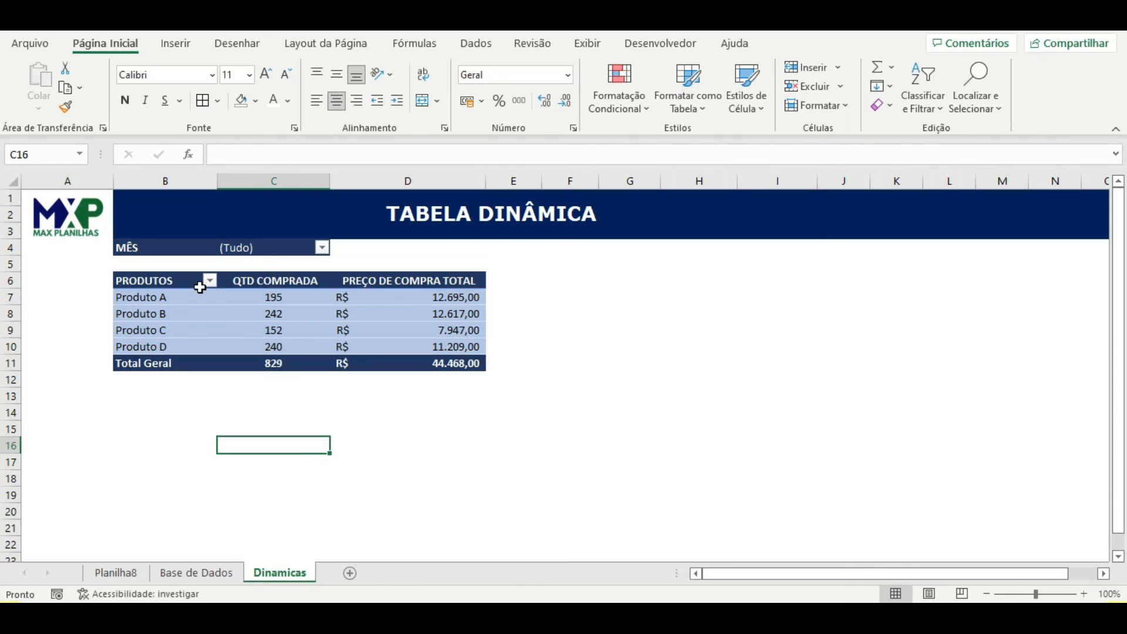
left_click(181, 312)
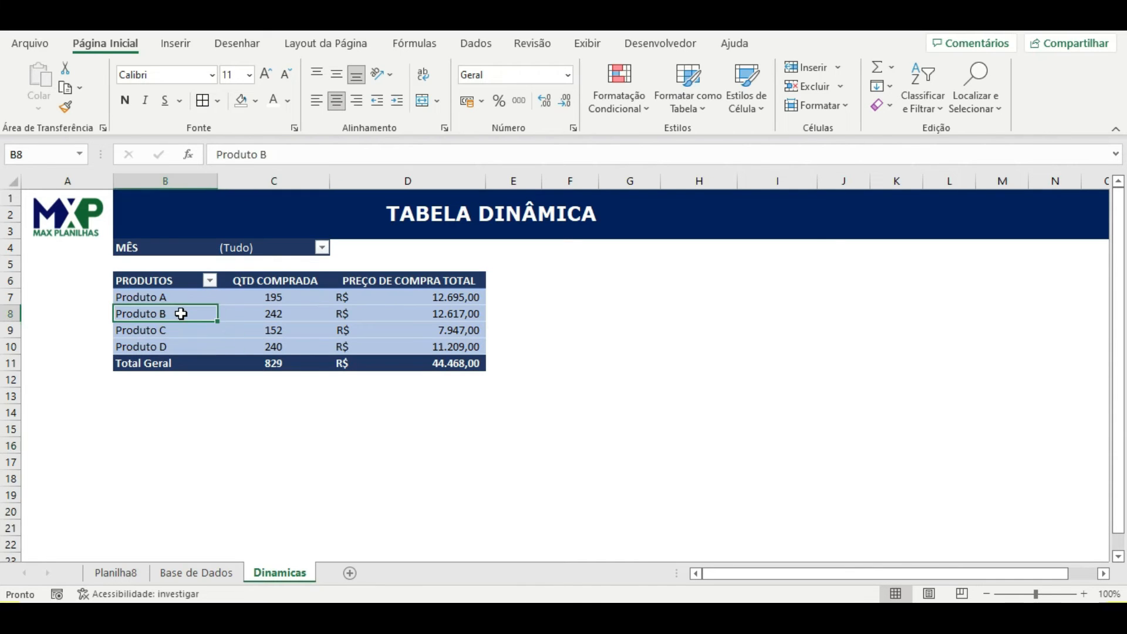
left_click_drag(869, 452, 745, 440)
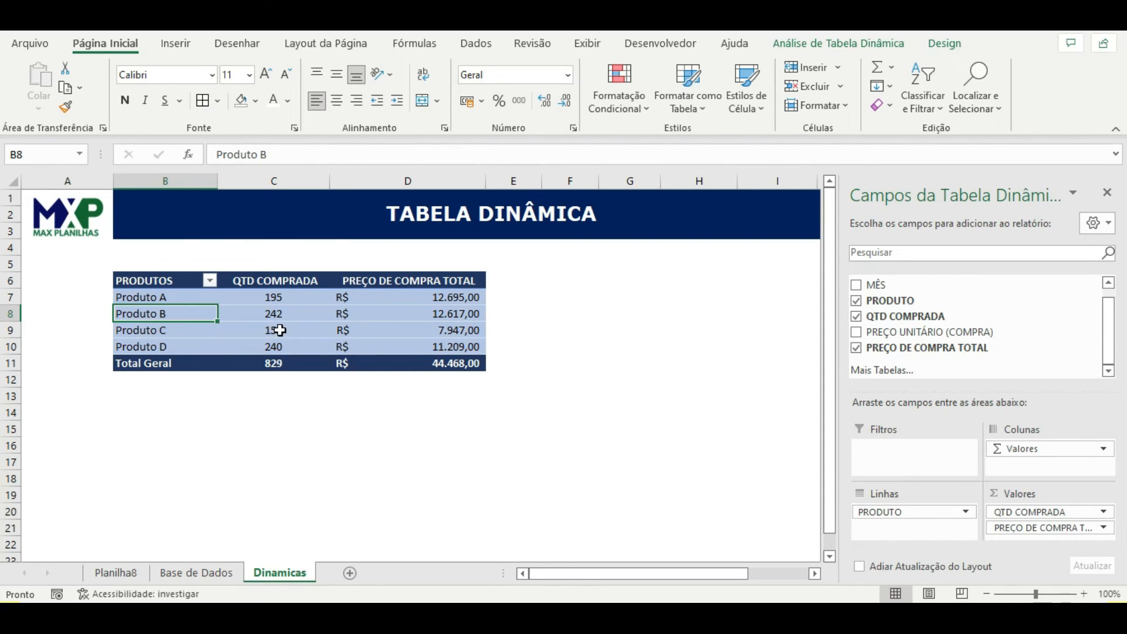
Step: Insert a slicer for the MÊS field of the pivot table and place it beside the table, over columns F to H
left_click(297, 316)
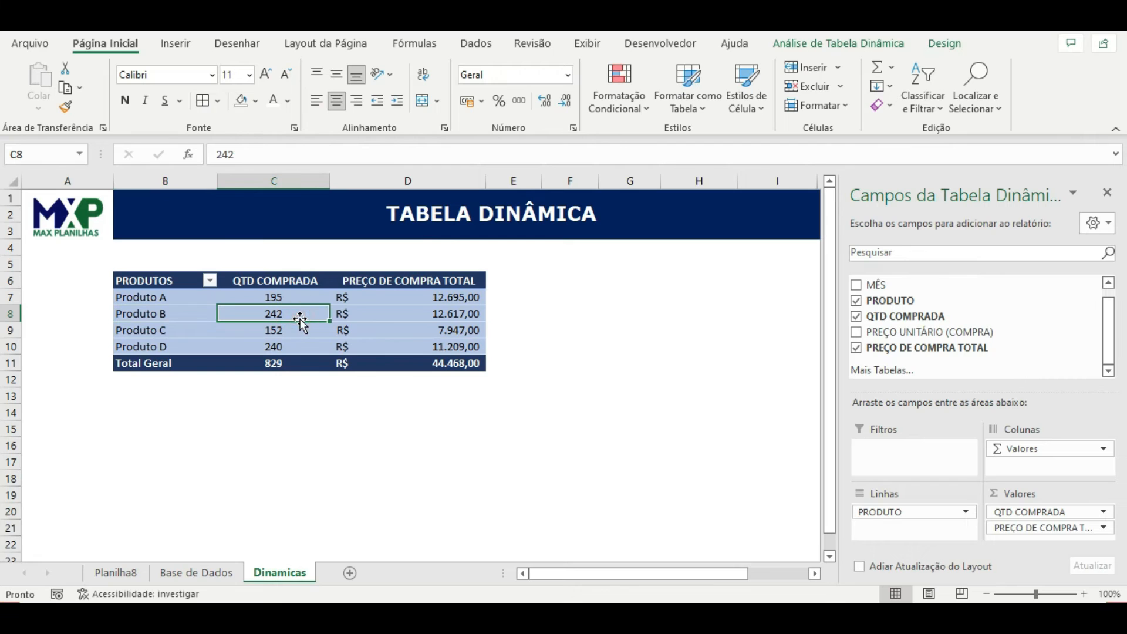
left_click(418, 313)
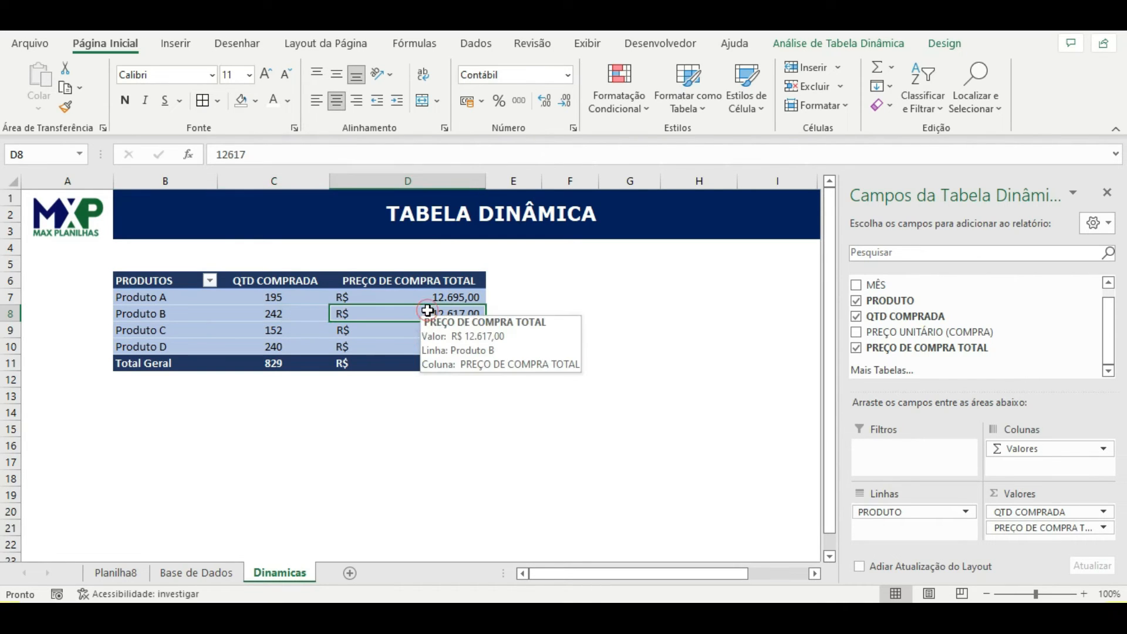
left_click(845, 43)
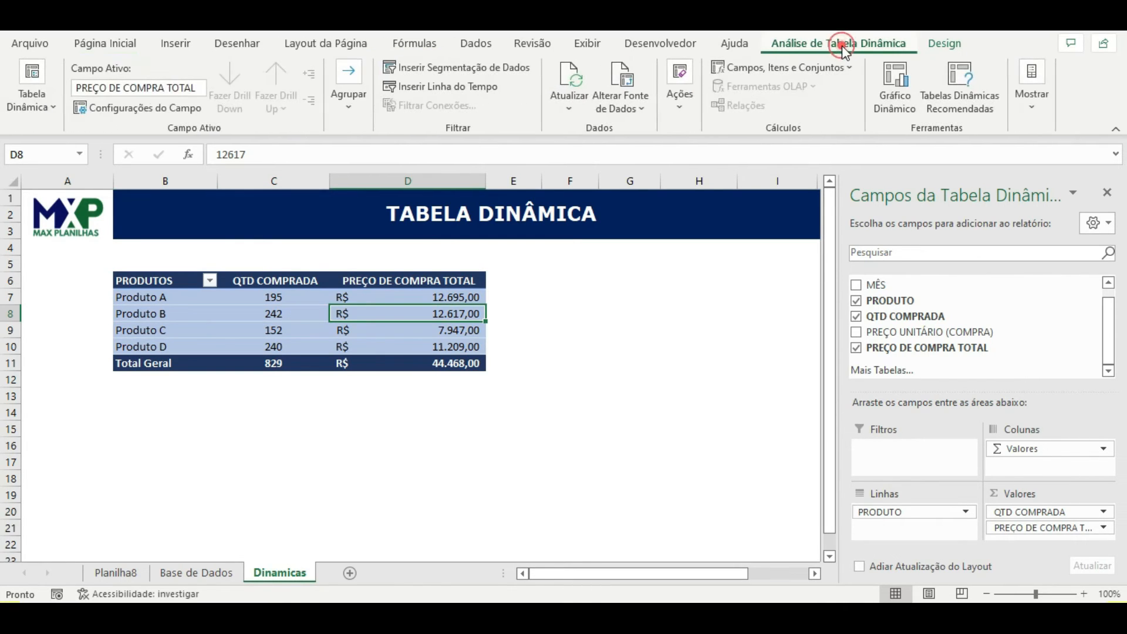
left_click(492, 68)
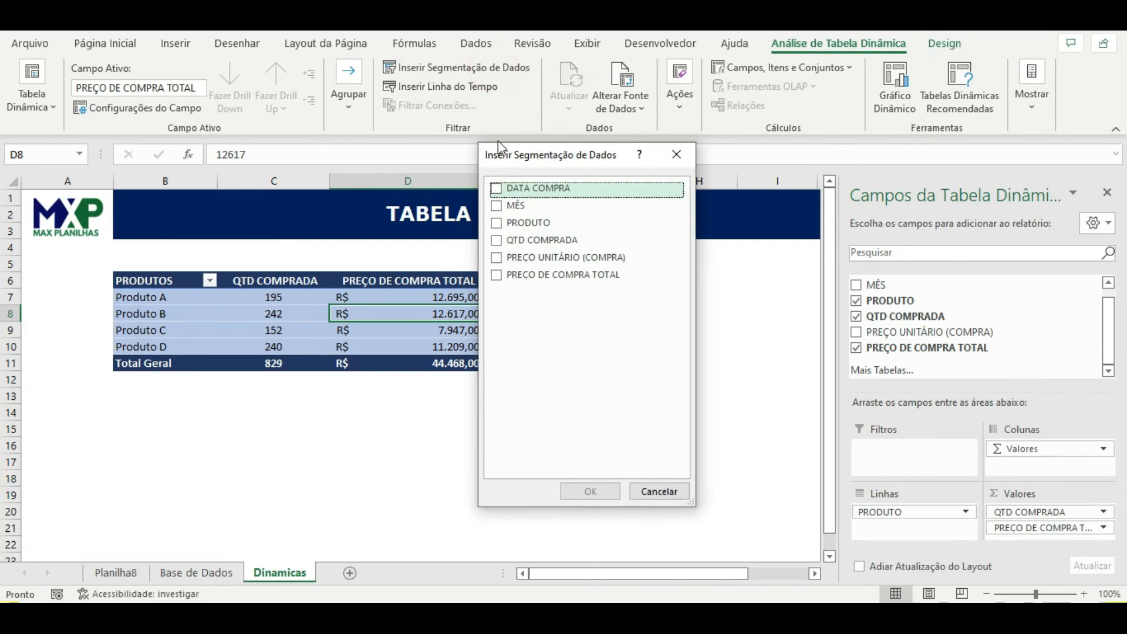
left_click(496, 208)
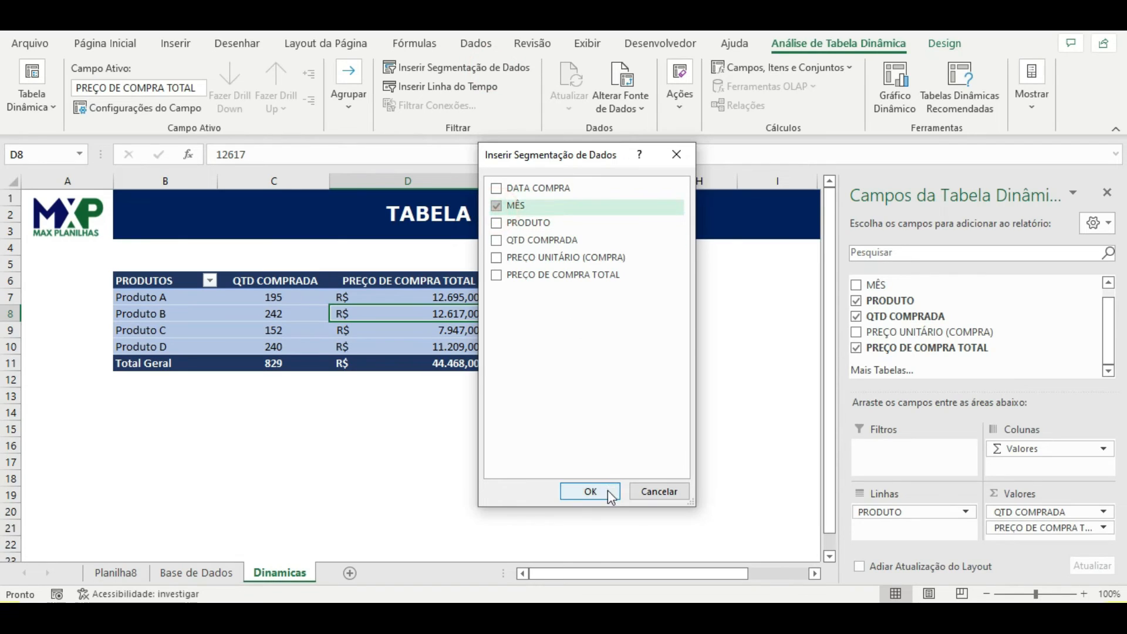
left_click(590, 492)
left_click(395, 270)
left_click_drag(416, 273, 618, 259)
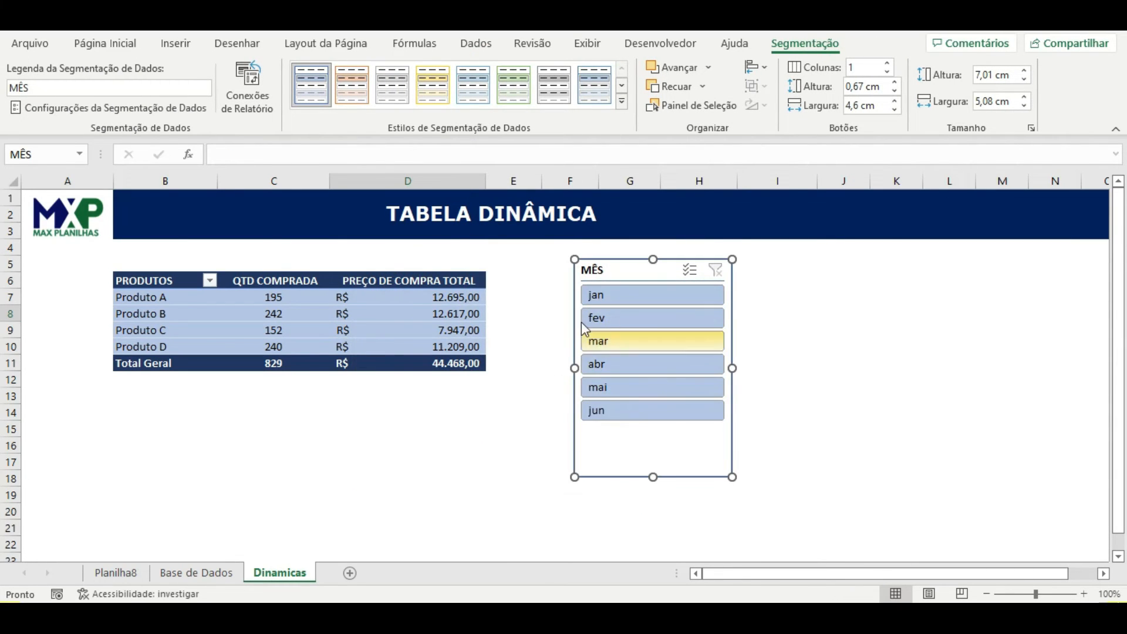
Step: Filter the pivot table with the MÊS slicer by jan, fev, mar and abr in turn, and clear the filter
left_click(672, 295)
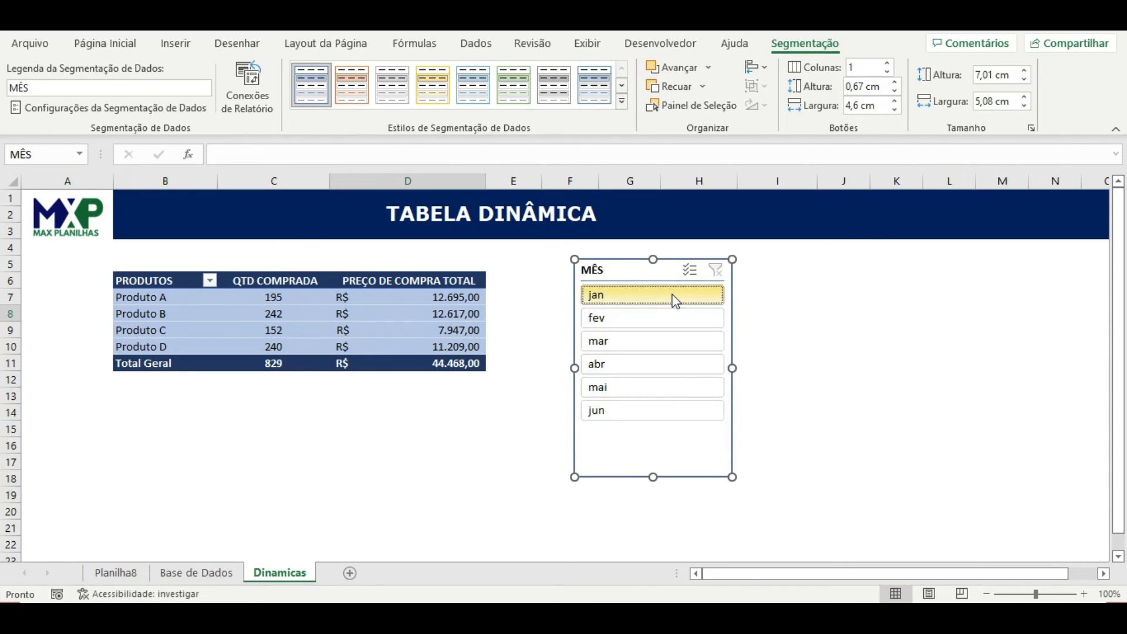
left_click(648, 318)
left_click(613, 340)
left_click(622, 365)
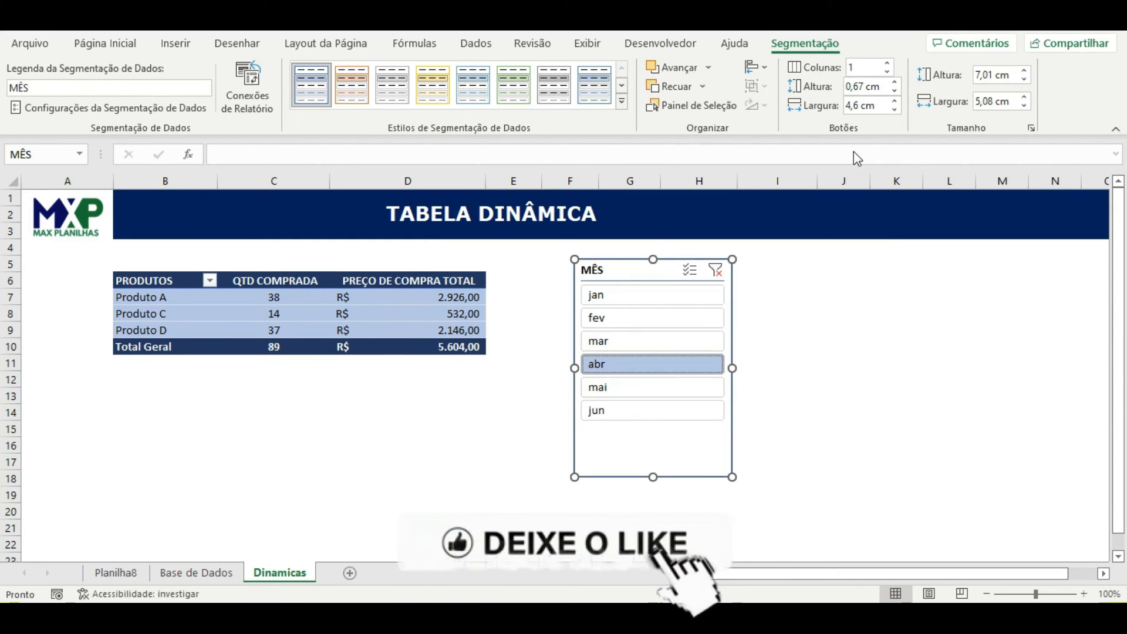
left_click(717, 272)
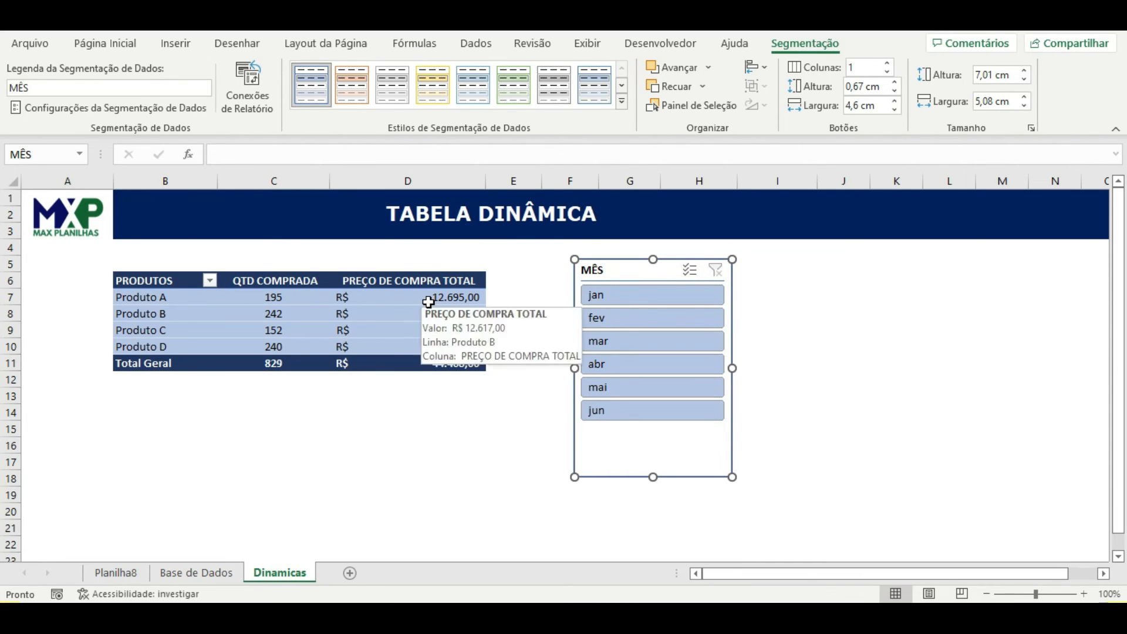
Step: Apply the dark blue style to the MÊS slicer, arrange it in 3 columns and resize it to about 2.81 × 5.42 cm
left_click(622, 101)
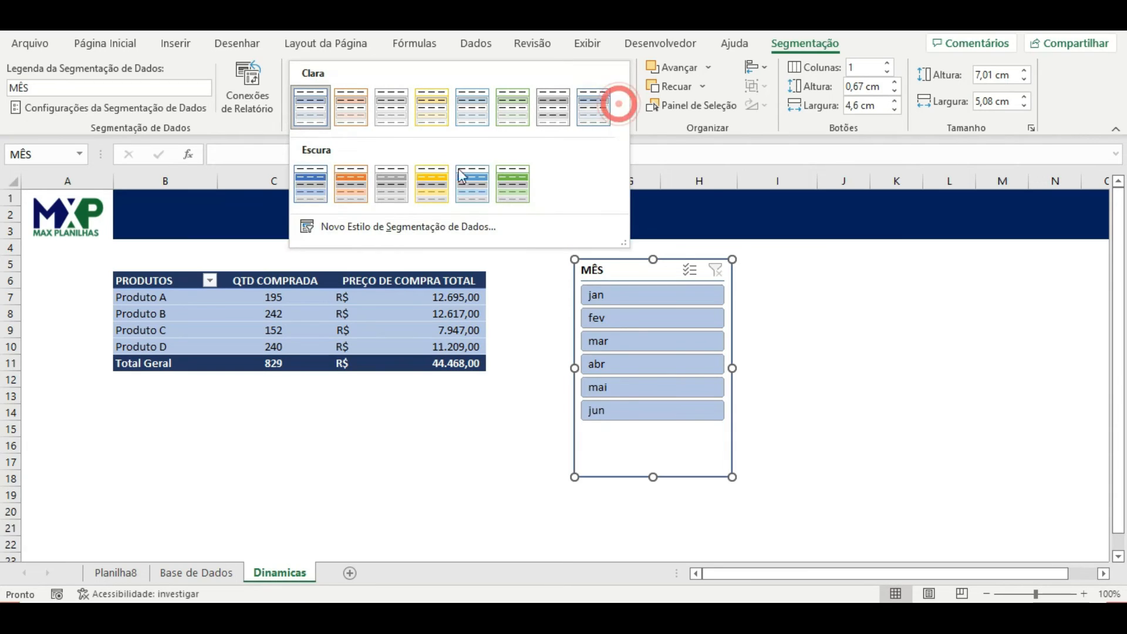
left_click(311, 181)
left_click(888, 62)
left_click(889, 62)
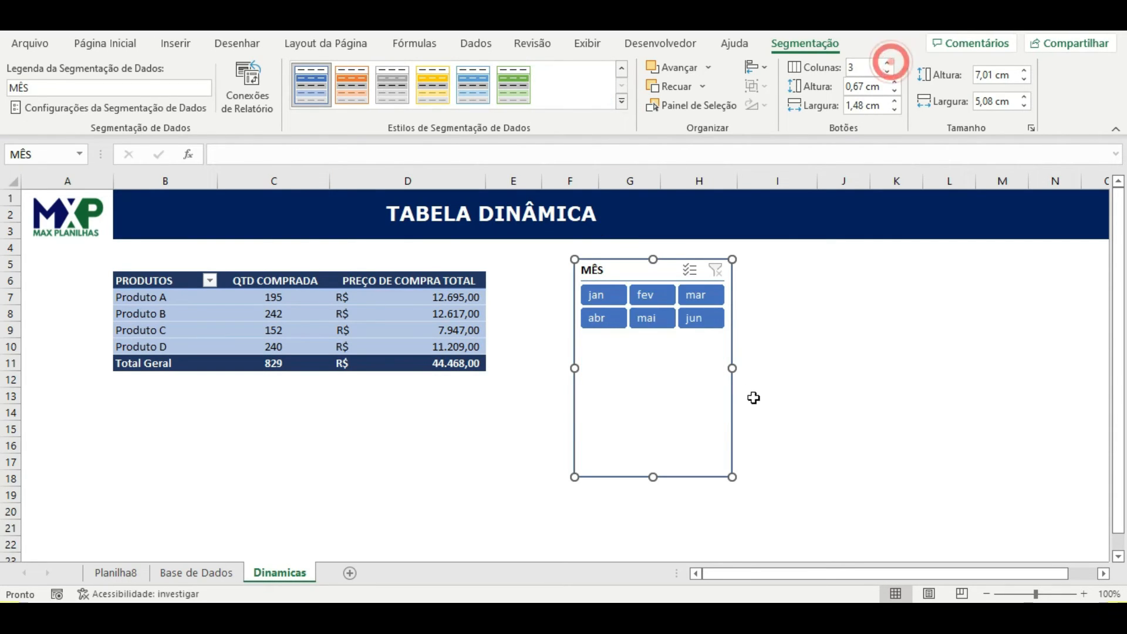
left_click_drag(657, 478, 656, 346)
left_click_drag(737, 301, 747, 300)
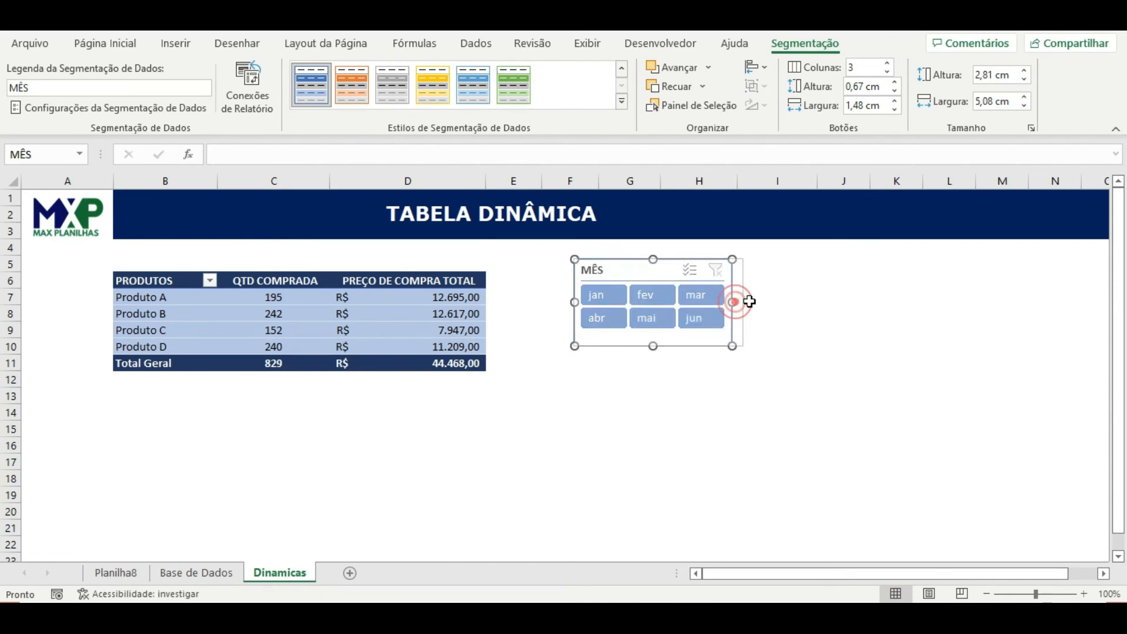
left_click(727, 392)
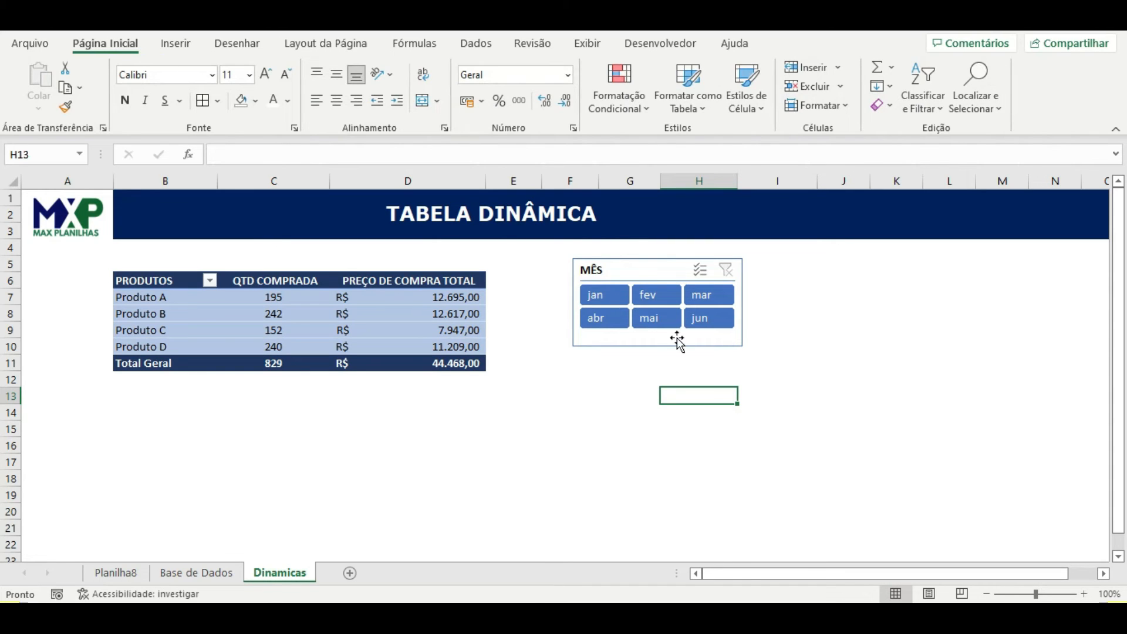
Step: Test the restyled MÊS slicer by filtering to fev, mai and mar in turn, and clear the filter
left_click(654, 295)
left_click(655, 318)
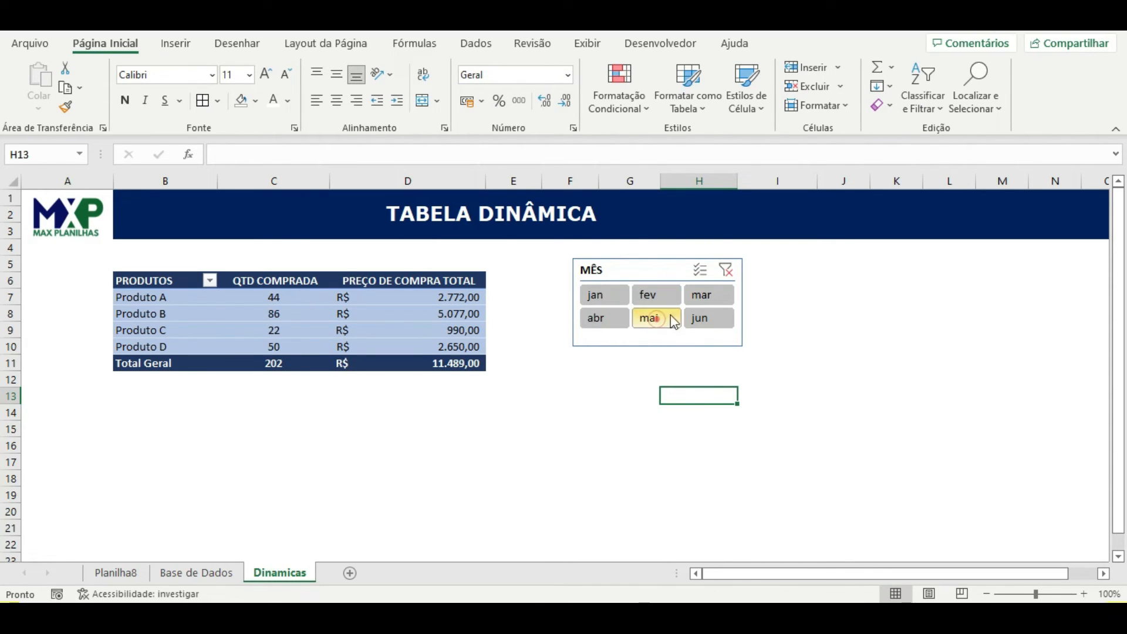
left_click(699, 295)
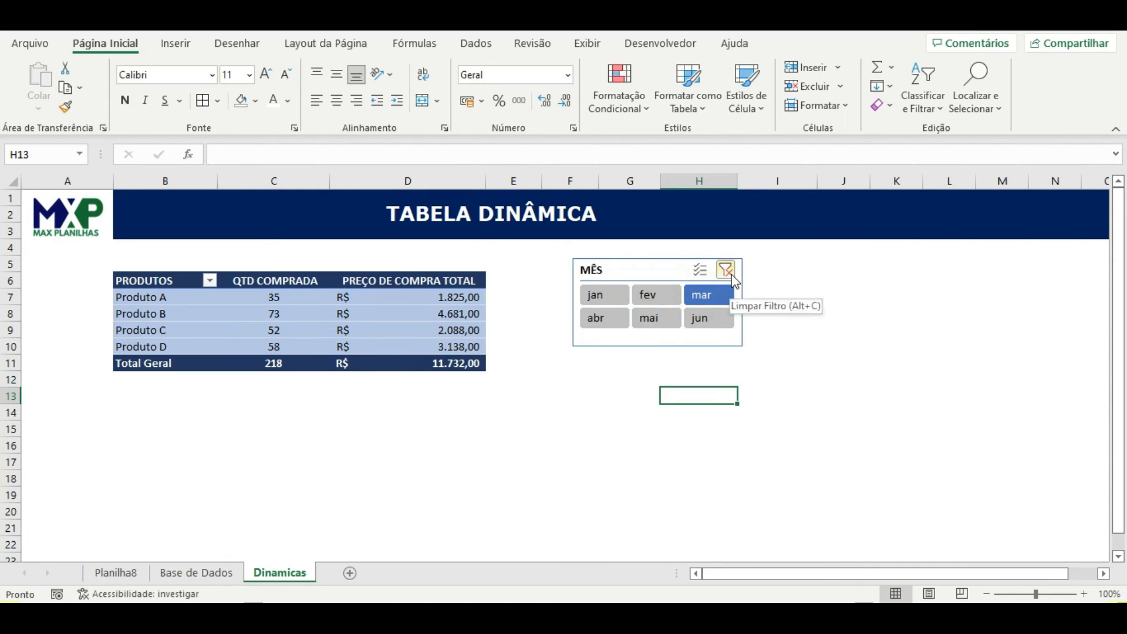
left_click(727, 271)
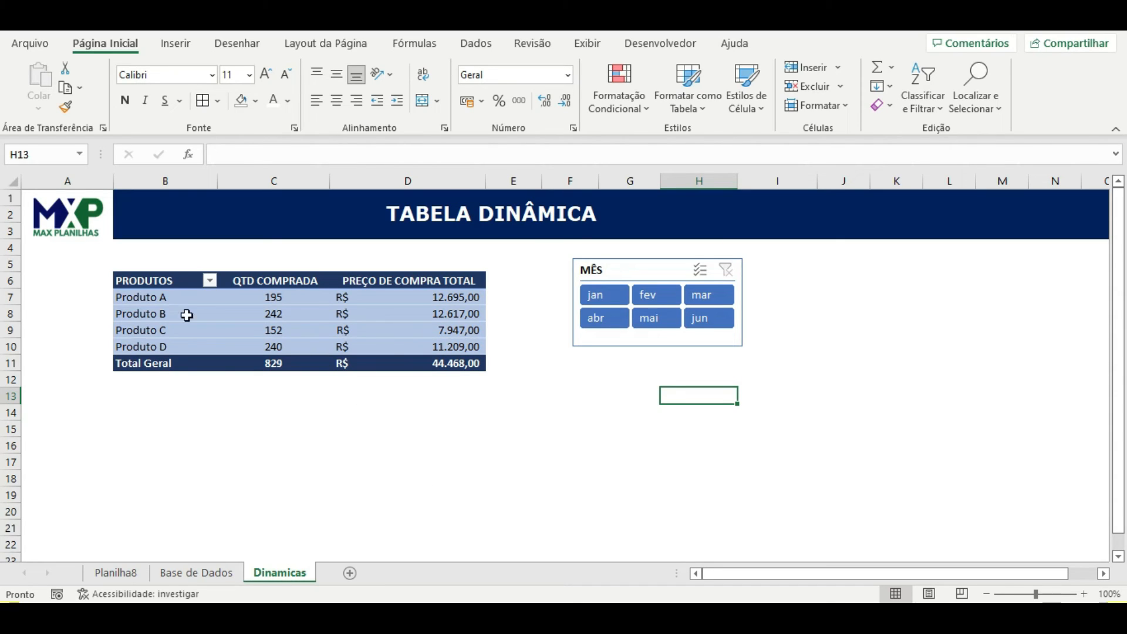
Step: Replace the PRODUTO field with MÊS in the rows of the pivot table
left_click(153, 317)
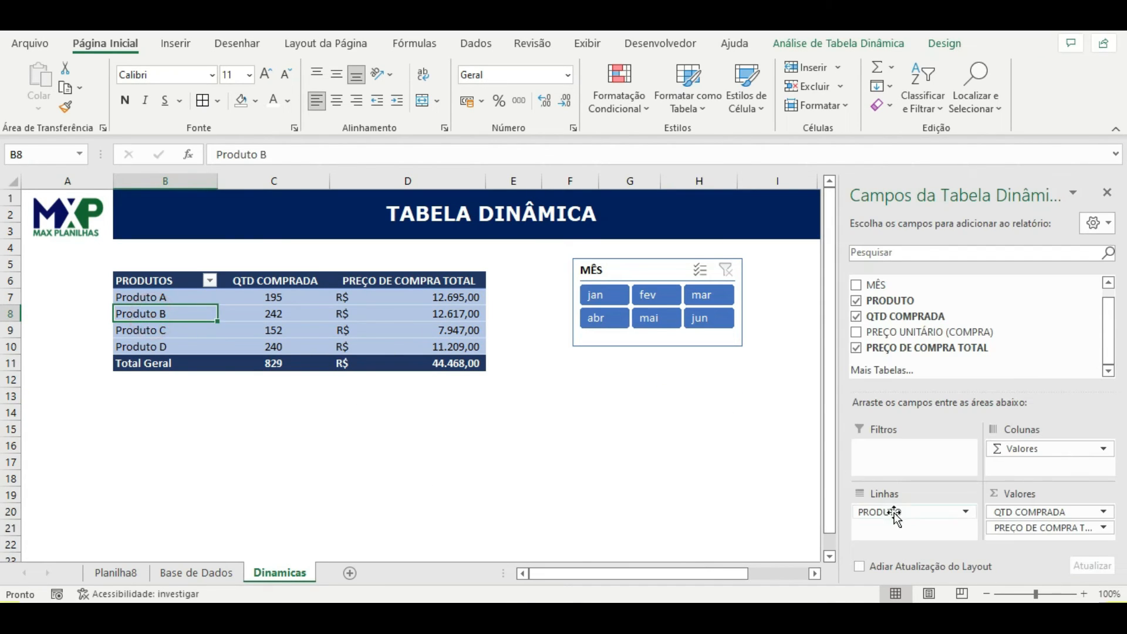
left_click_drag(896, 515, 755, 496)
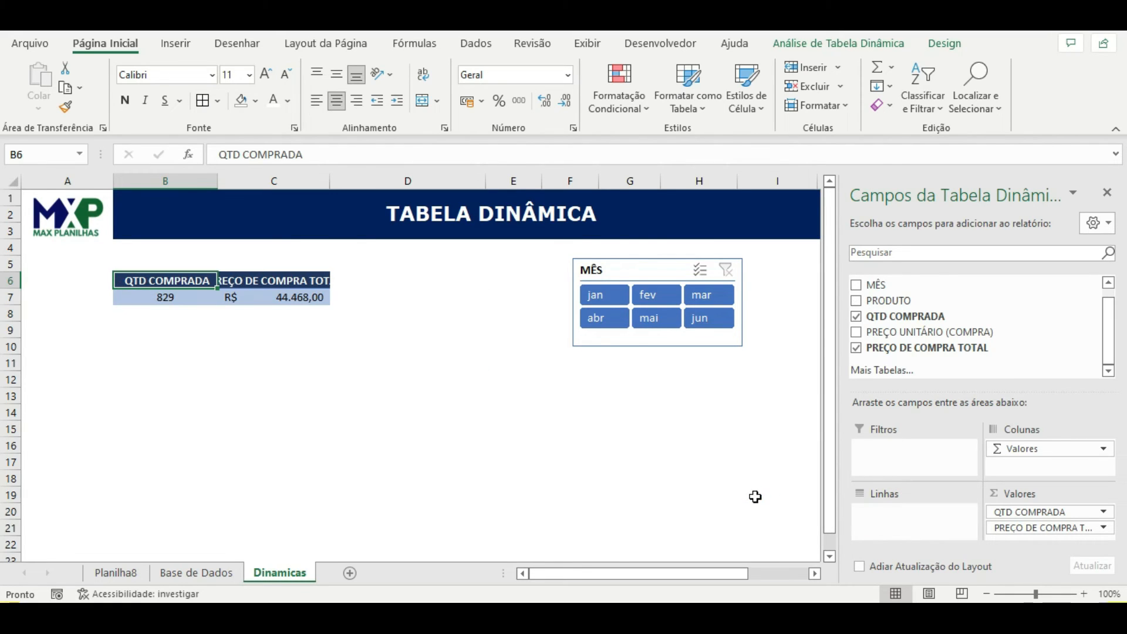
left_click_drag(887, 291, 884, 513)
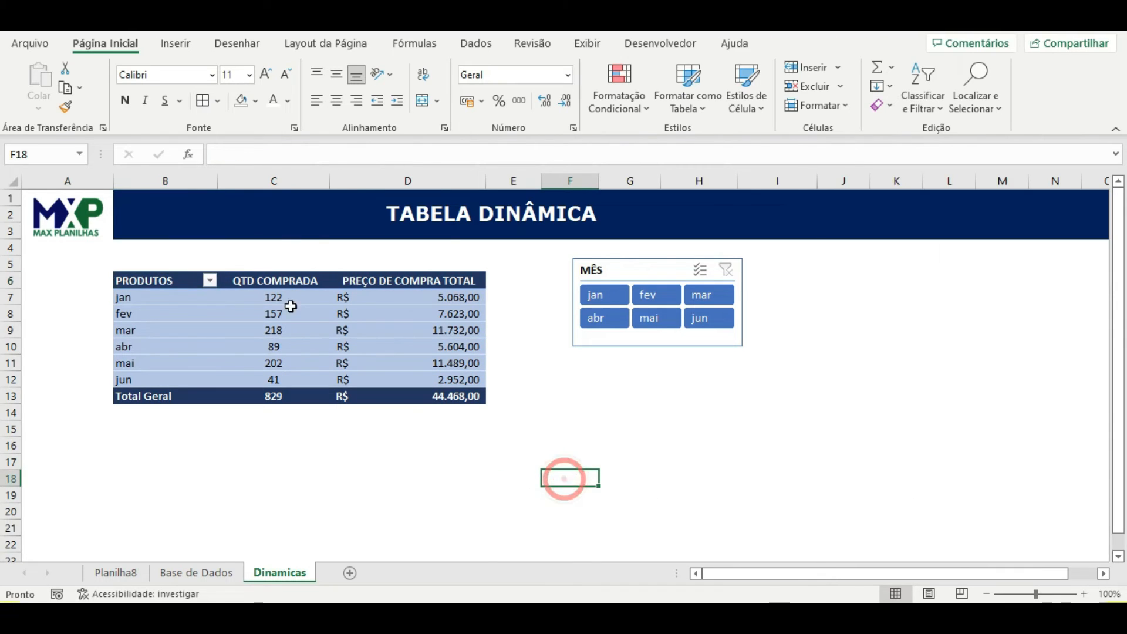
Step: Rename the pivot table's row header in B6 as MESES
mouse_move(276, 300)
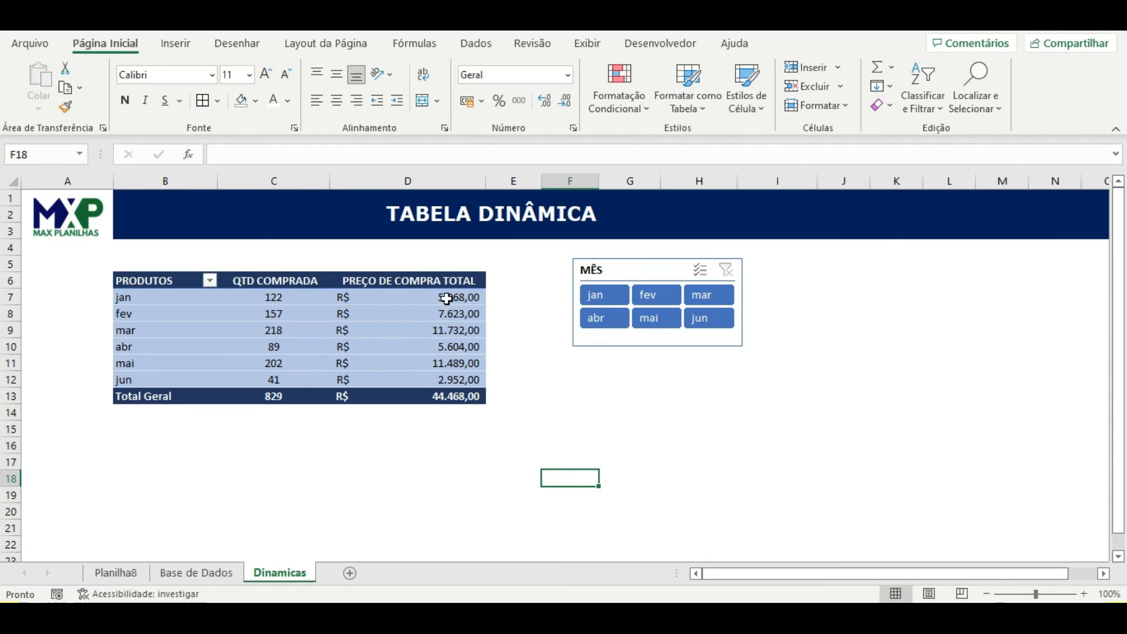
left_click(164, 289)
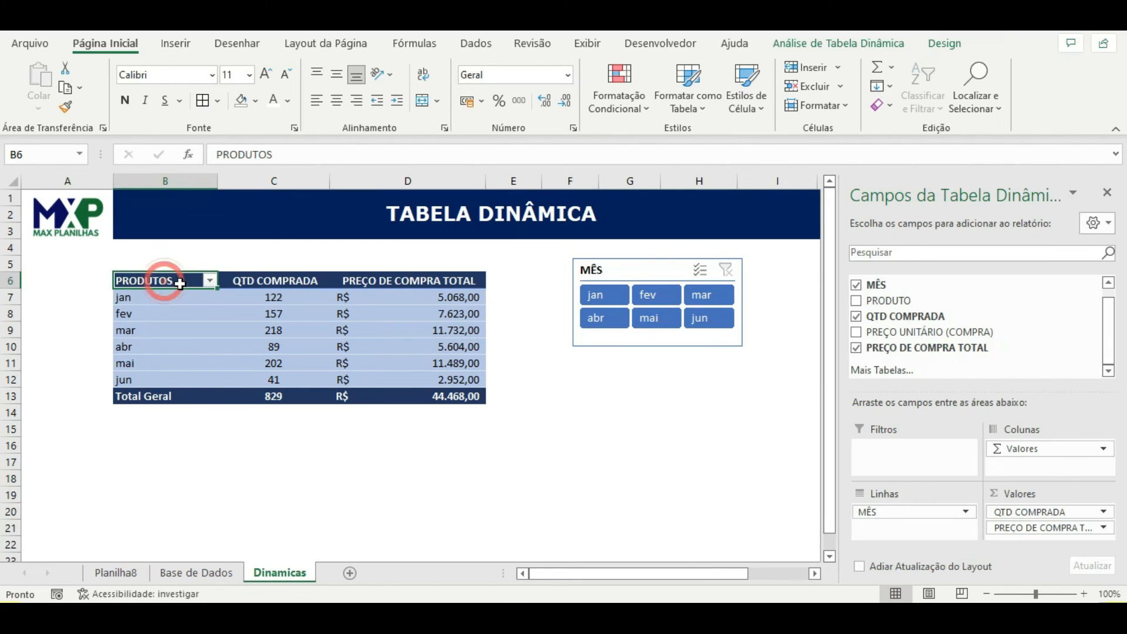
left_click(262, 154)
double_click(262, 153)
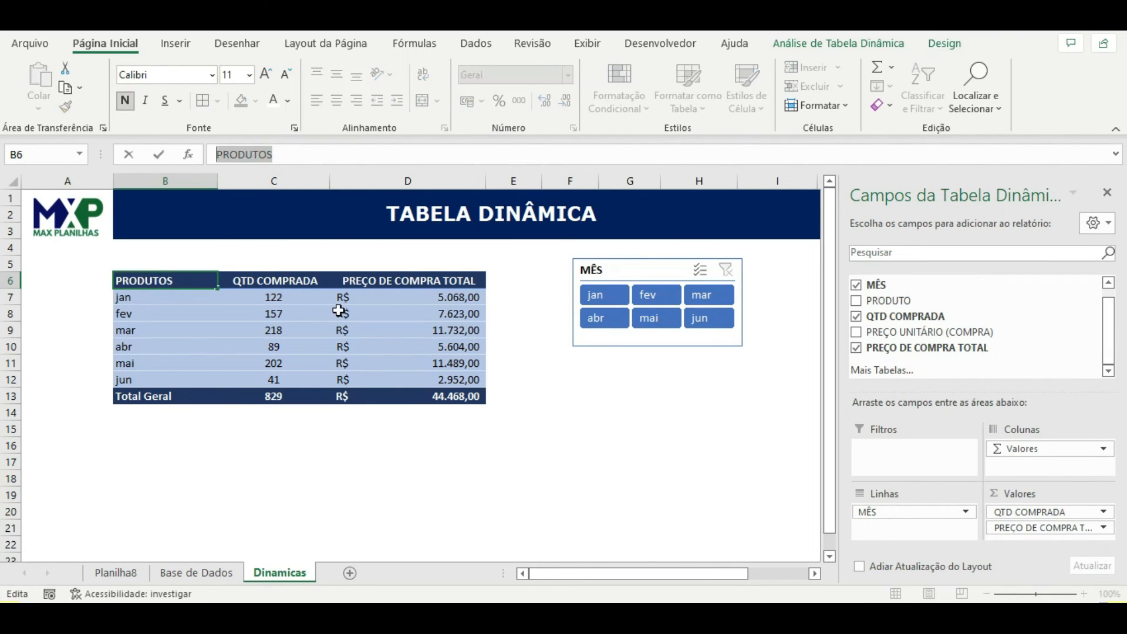
type("me")
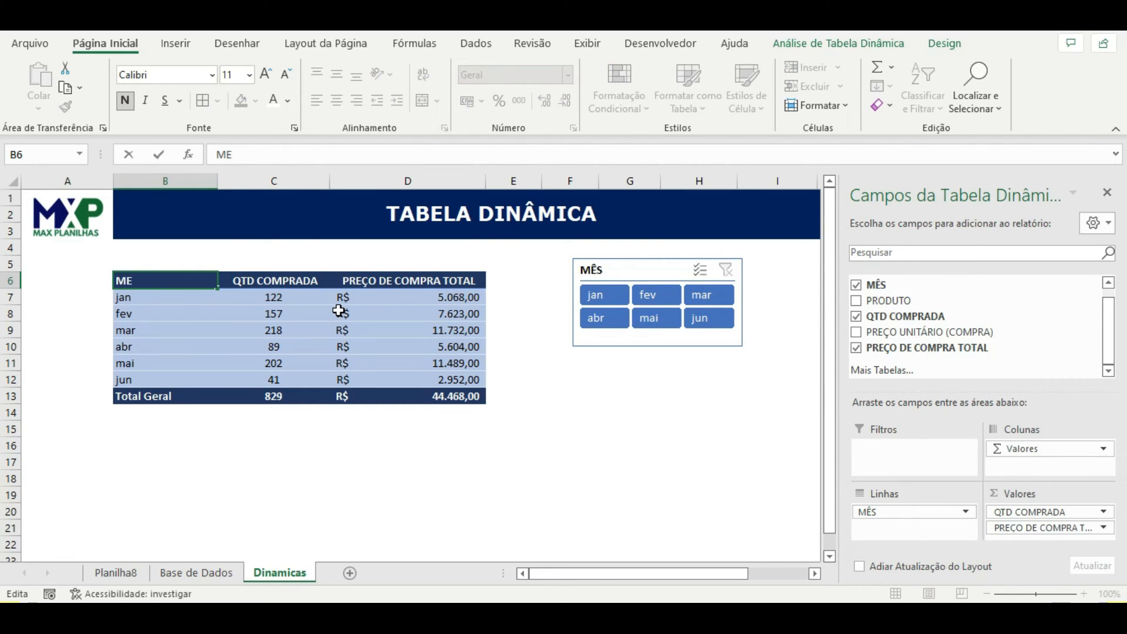
left_click(385, 495)
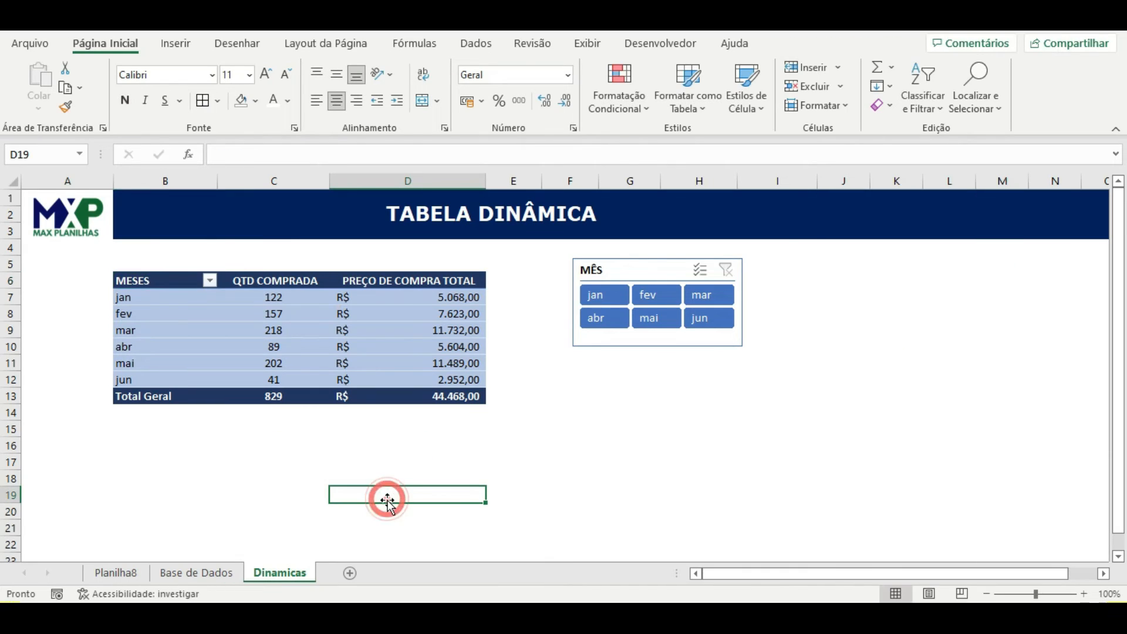
Step: Insert a slicer for the PRODUTO field of the pivot table and place it beside the MÊS slicer
left_click(632, 259)
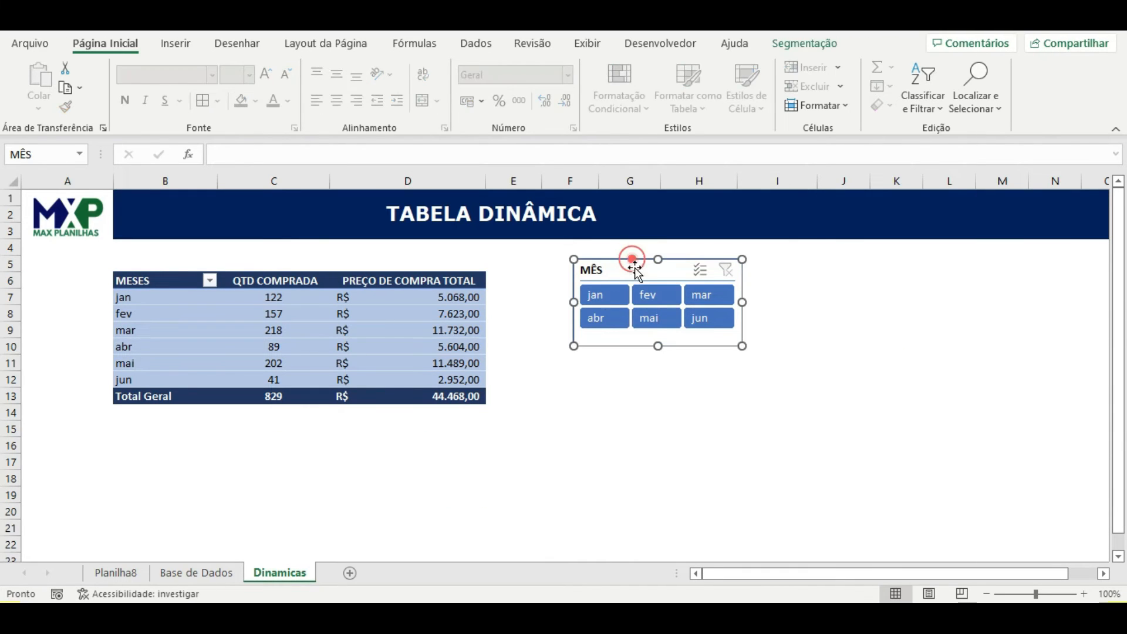
left_click(822, 47)
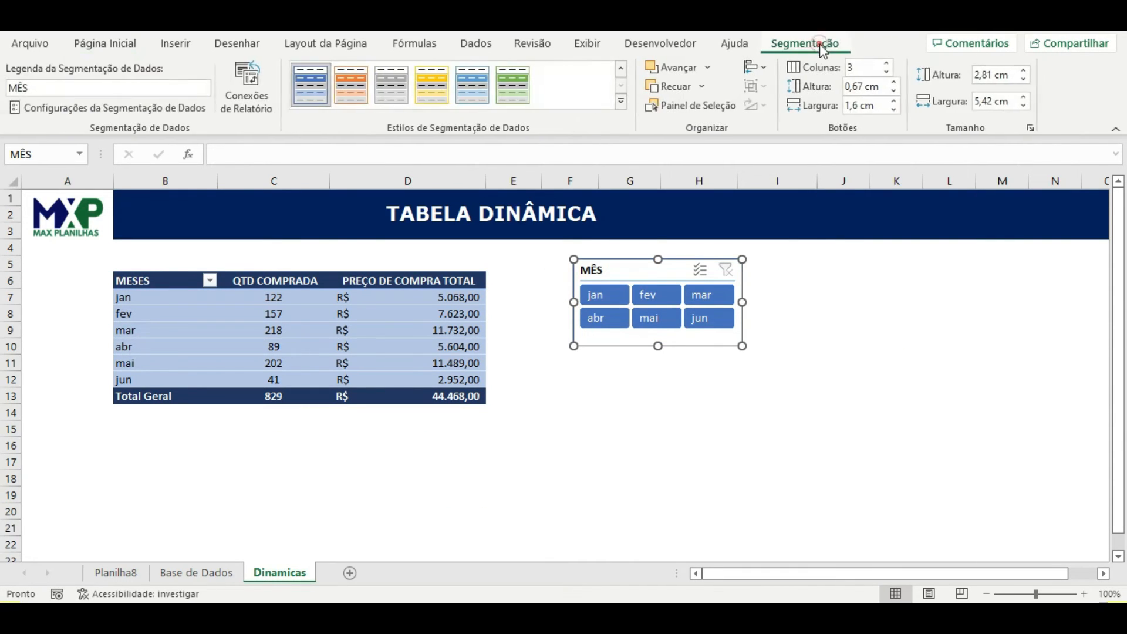
left_click(410, 310)
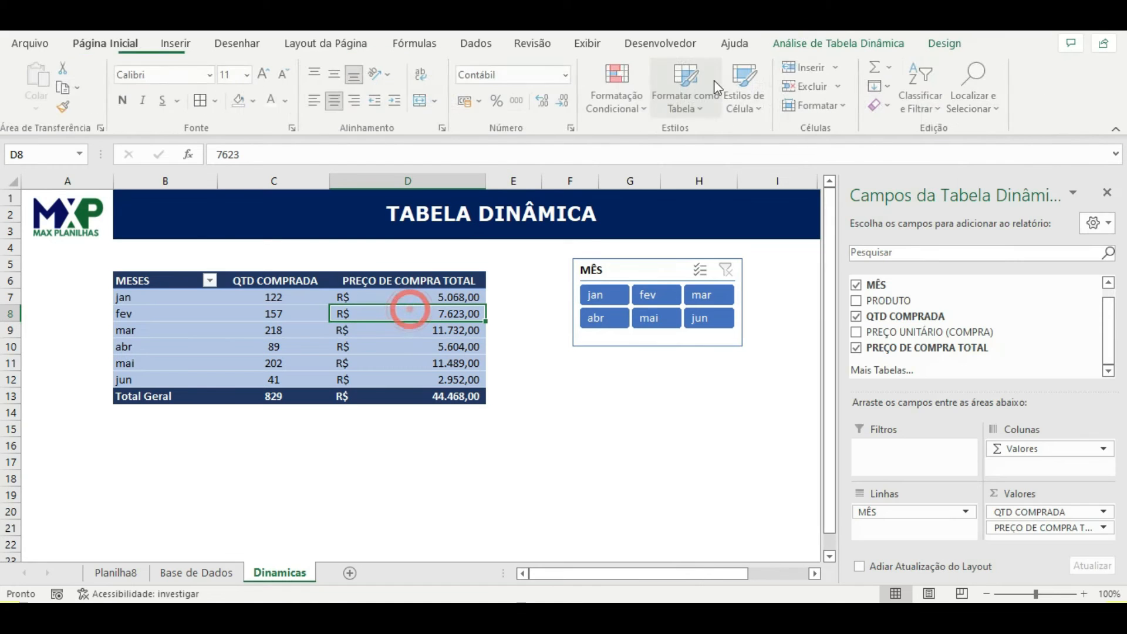
left_click(839, 43)
left_click(460, 68)
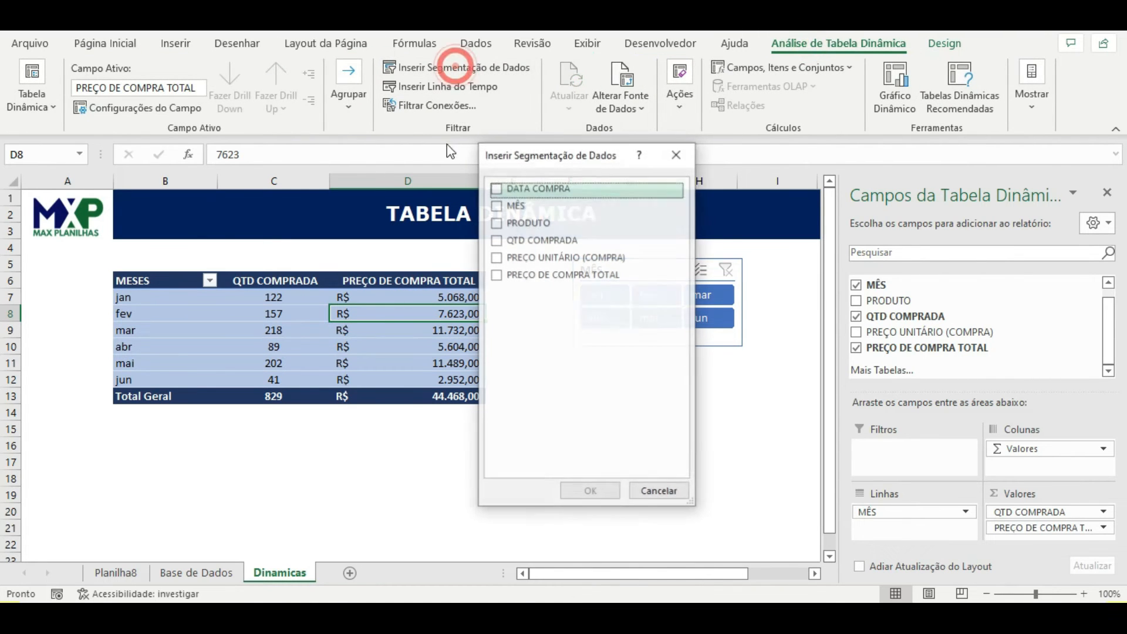
left_click(497, 223)
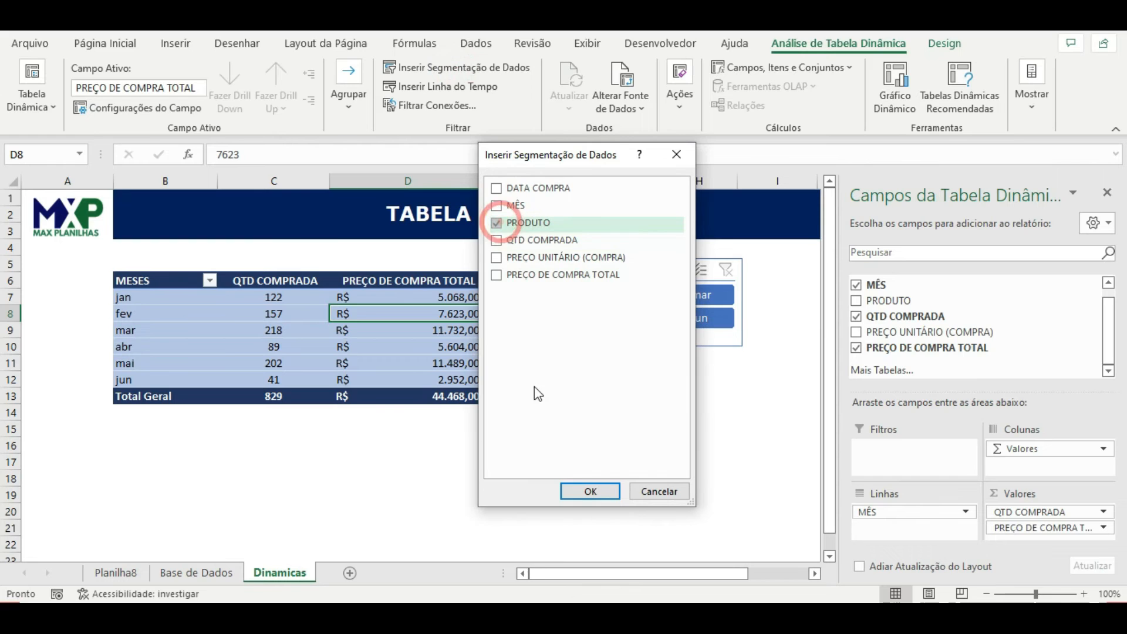
left_click(587, 490)
left_click_drag(413, 276, 807, 266)
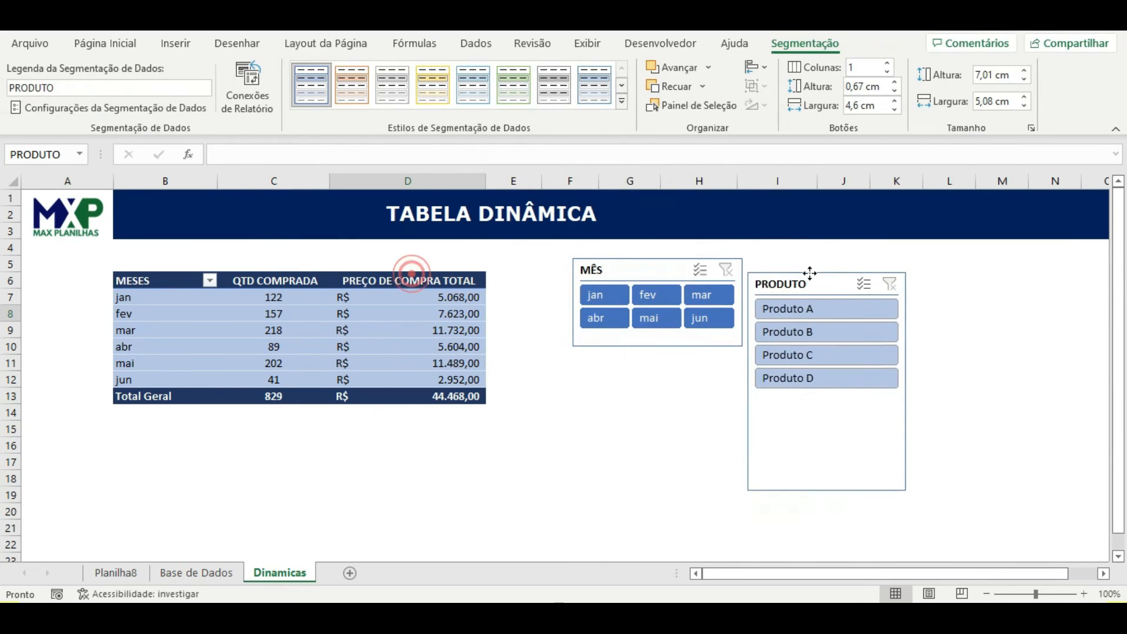
Step: Delete the MÊS slicer and move the PRODUTO slicer into its place next to the pivot table
left_click(609, 264)
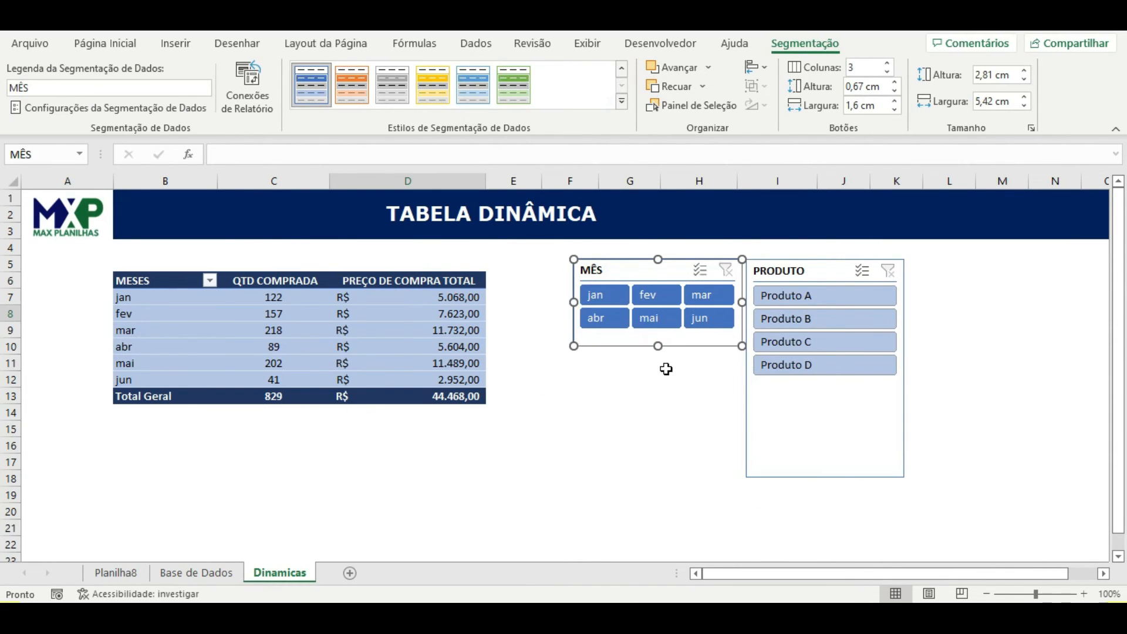
key("Delete")
left_click_drag(778, 269, 600, 268)
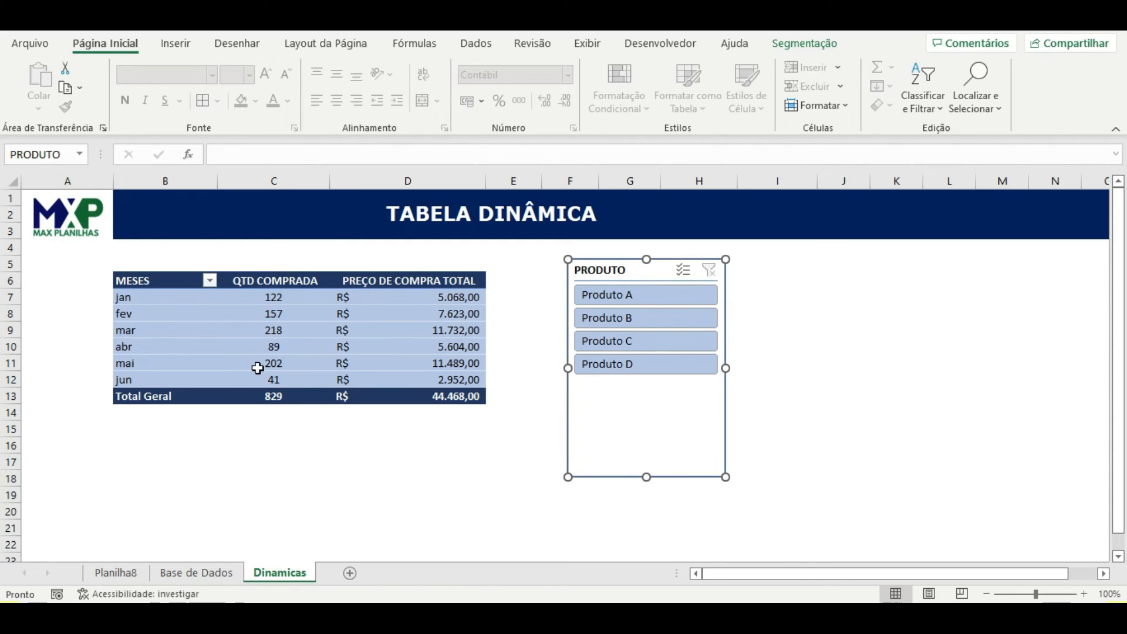
Step: Filter the monthly pivot table with the PRODUTO slicer by Produto A, Produto B and Produto C in turn
left_click(618, 295)
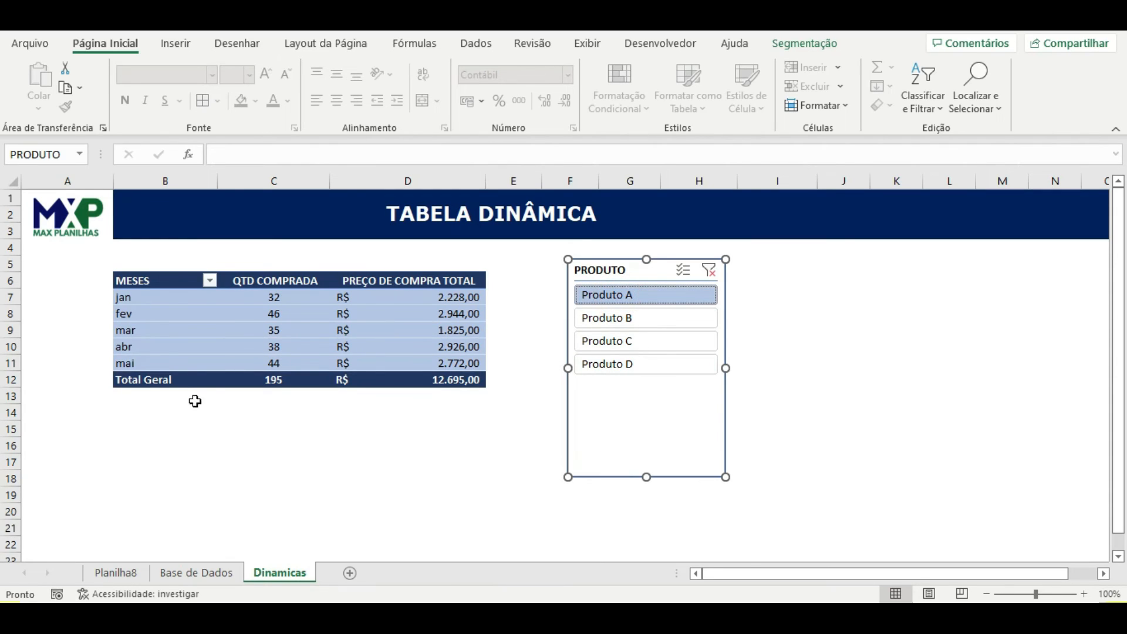
left_click(602, 318)
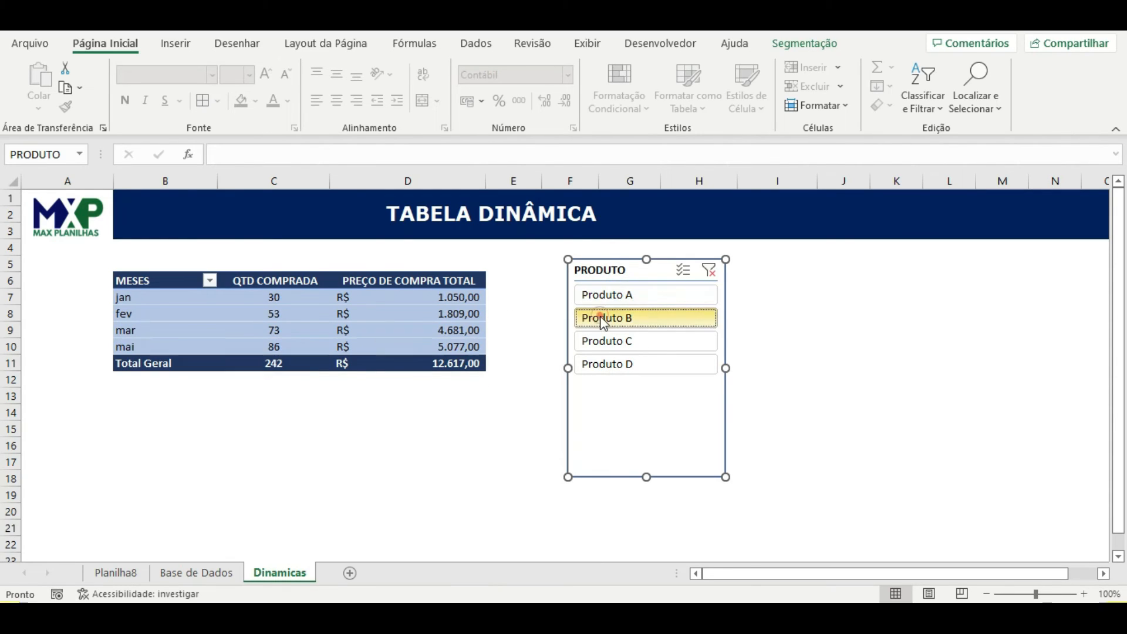
left_click(605, 346)
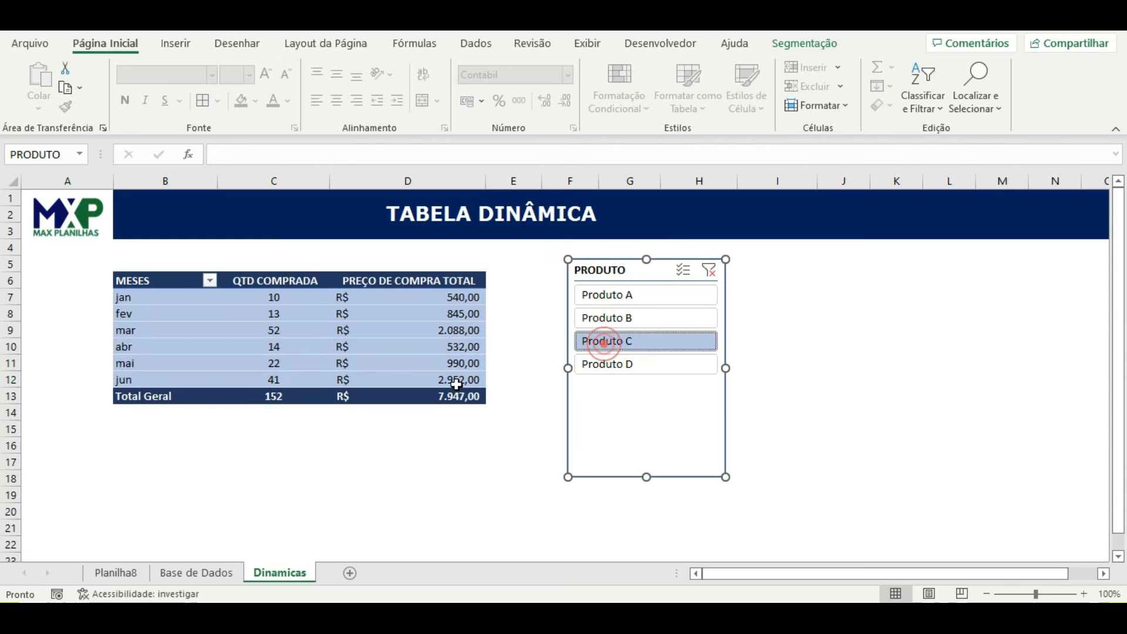
Step: Filter by Produto D, clear the PRODUTO slicer's filter and shorten the slicer to about the height of the pivot table
left_click(595, 368)
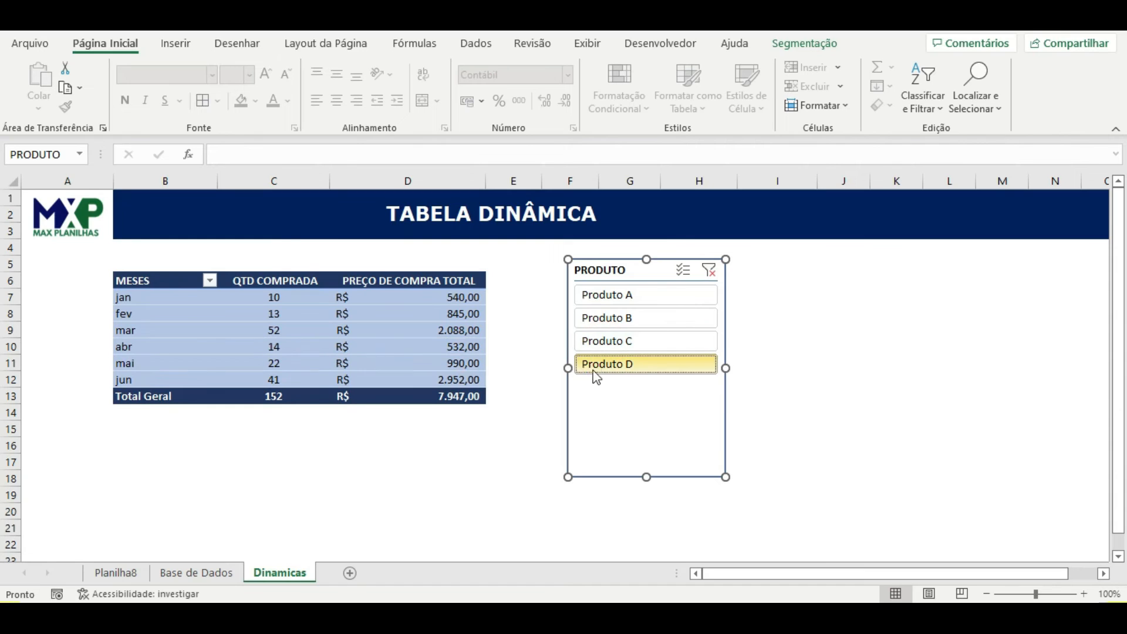
left_click(710, 271)
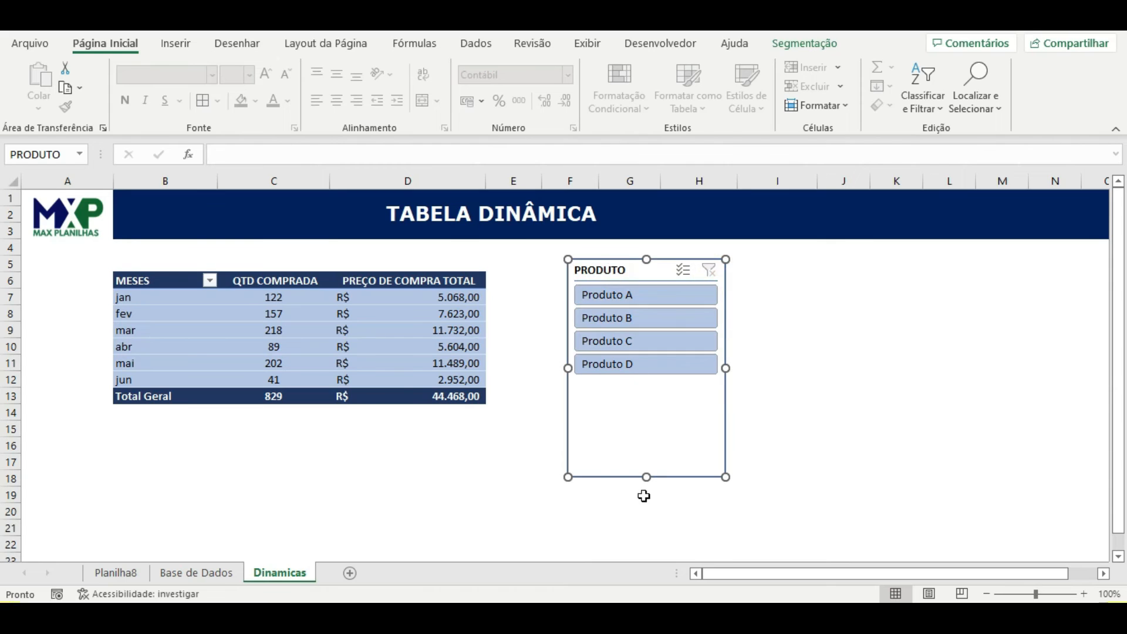
left_click_drag(647, 476, 604, 410)
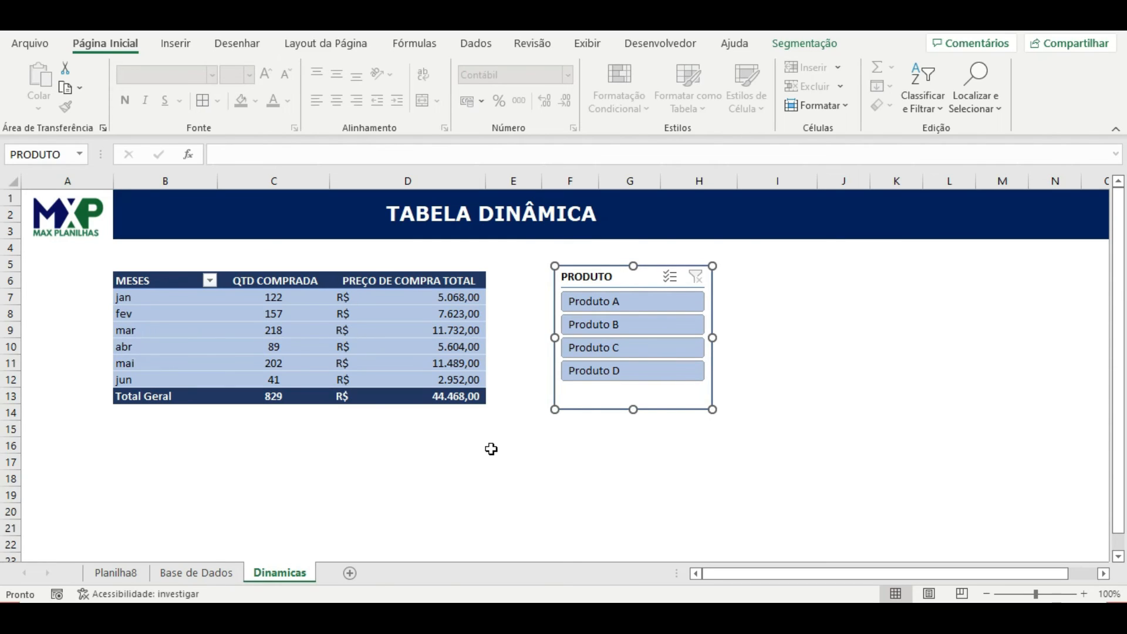
Step: Remove the QTD COMPRADA field from the pivot table's values and autofit column C to the PREÇO DE COMPRA TOTAL header
left_click(287, 341)
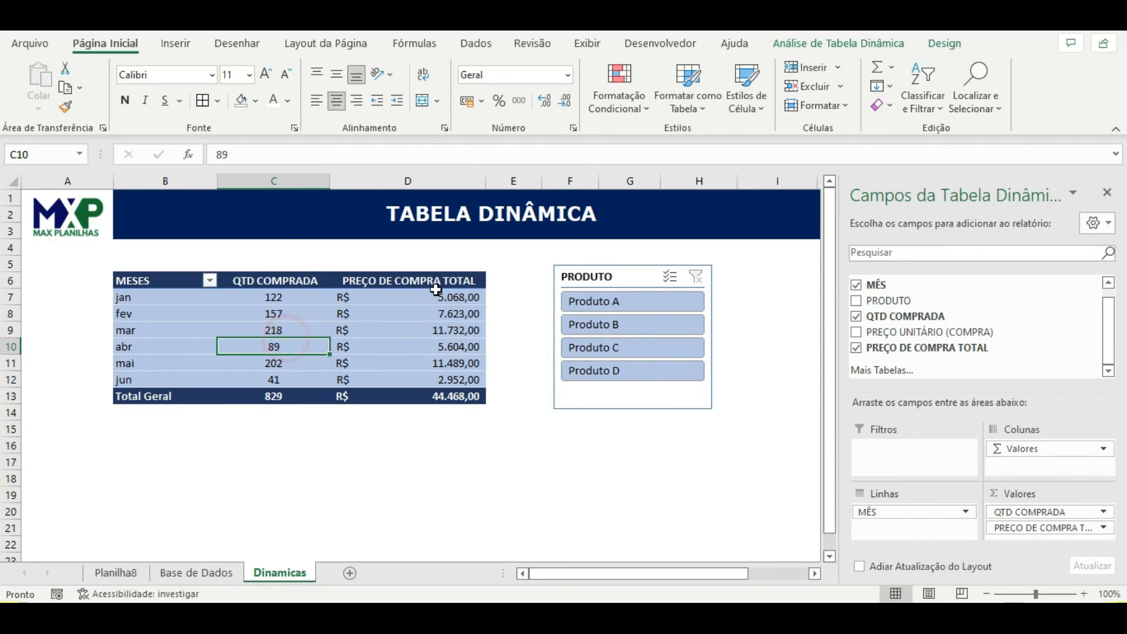
left_click(303, 318)
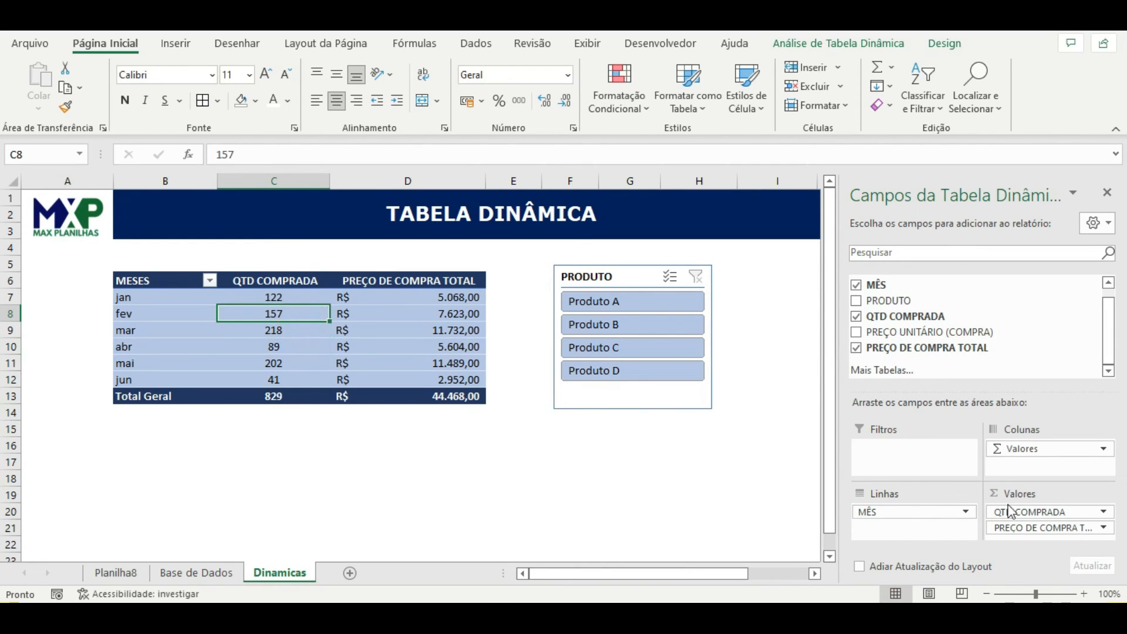
left_click_drag(1018, 517, 723, 494)
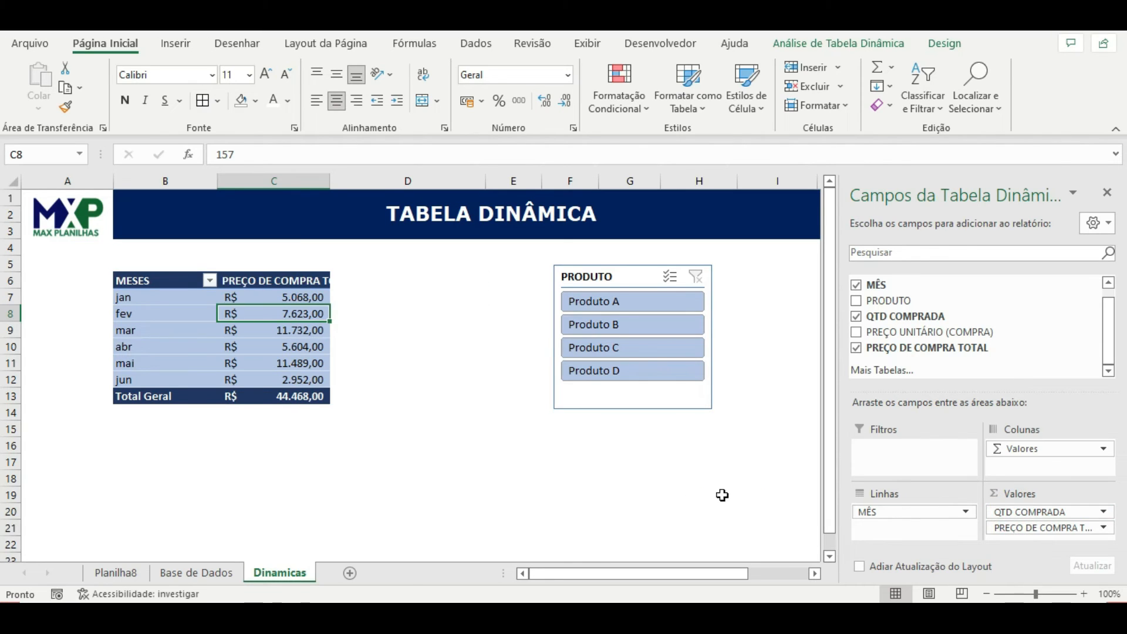
double_click(332, 182)
left_click(161, 324)
left_click(263, 330)
left_click(282, 313)
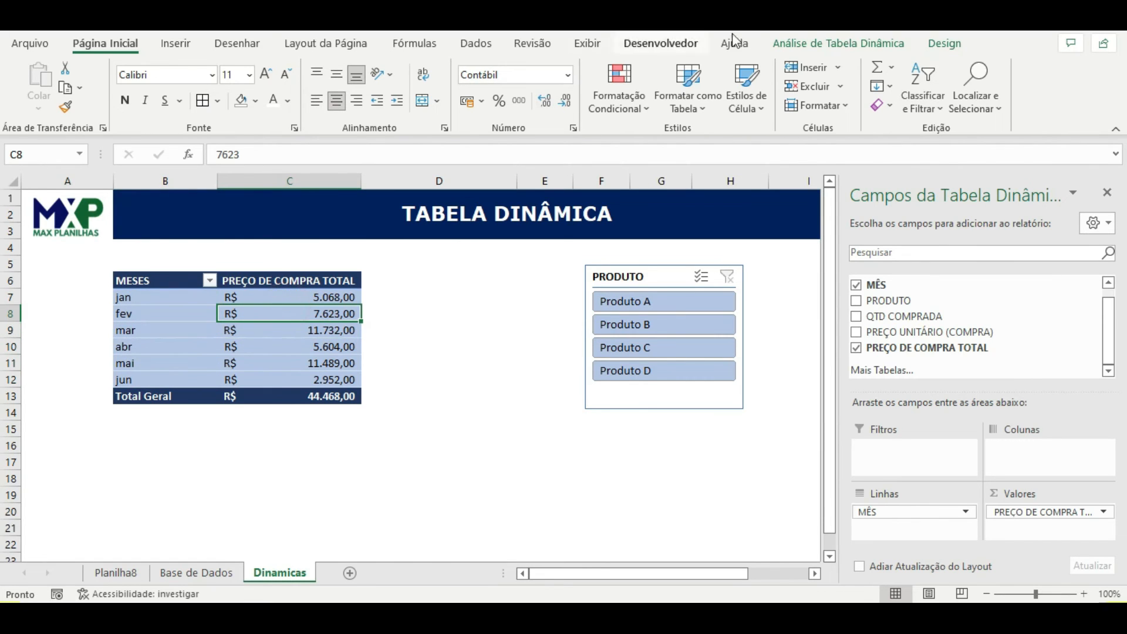
Step: Preview the line and area chart types and insert a clustered column (Coluna Agrupada) pivot chart from the pivot table
left_click(839, 42)
left_click(895, 94)
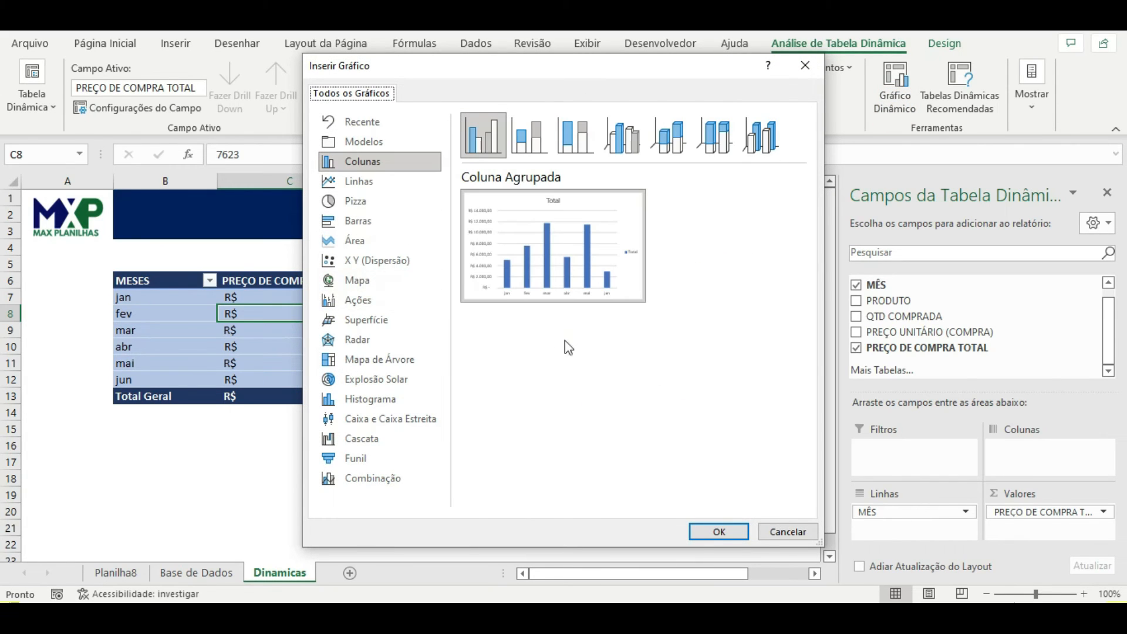
left_click(360, 185)
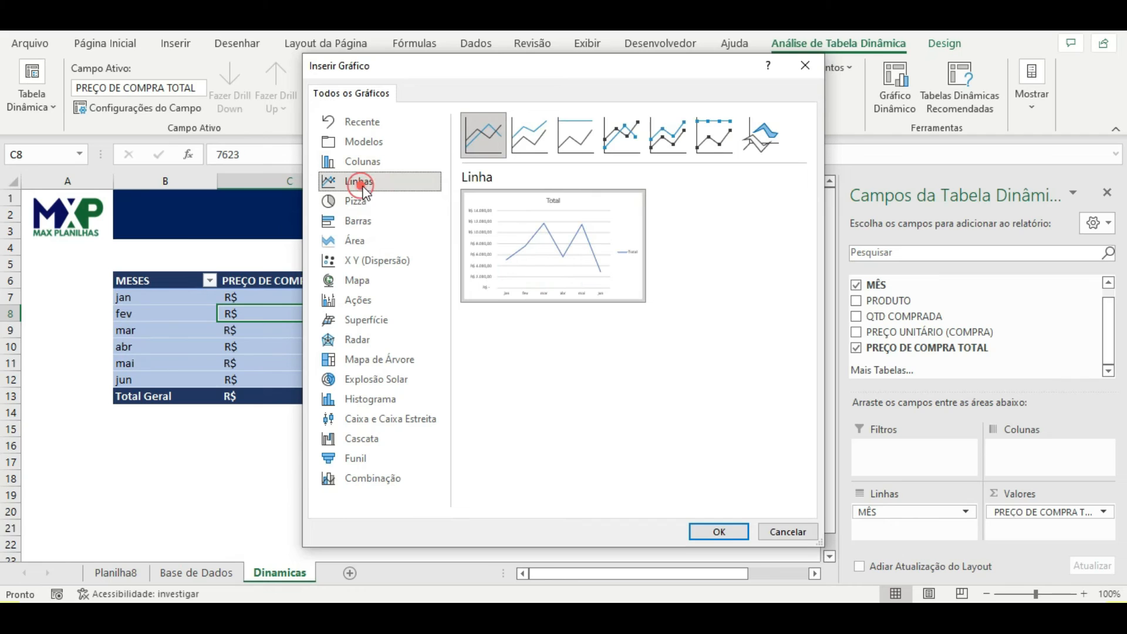
left_click(365, 238)
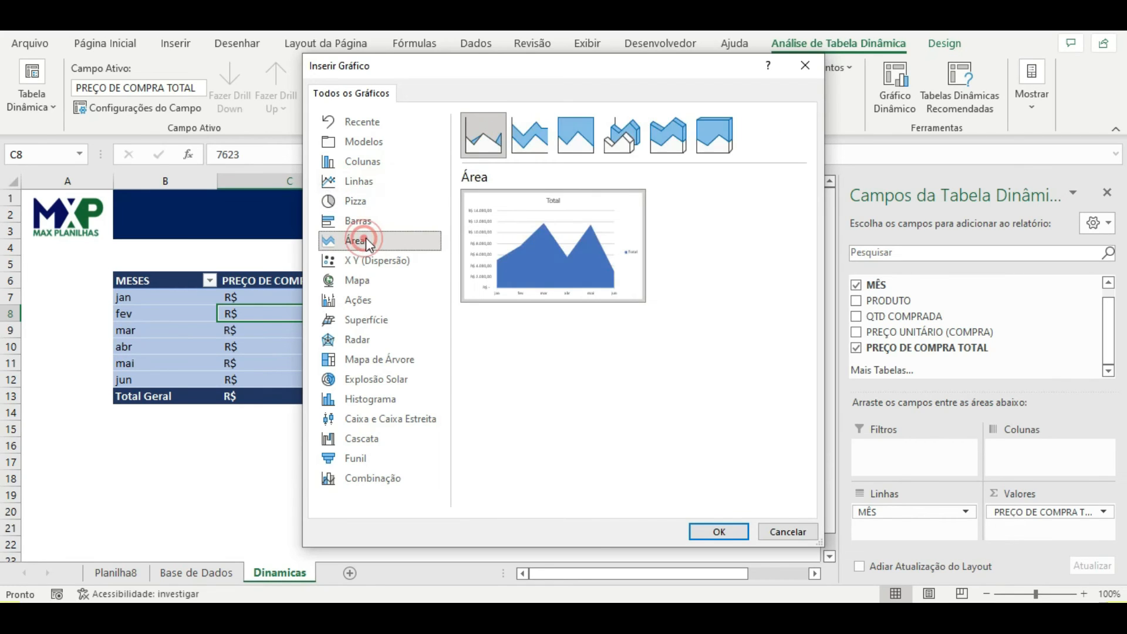
left_click(376, 165)
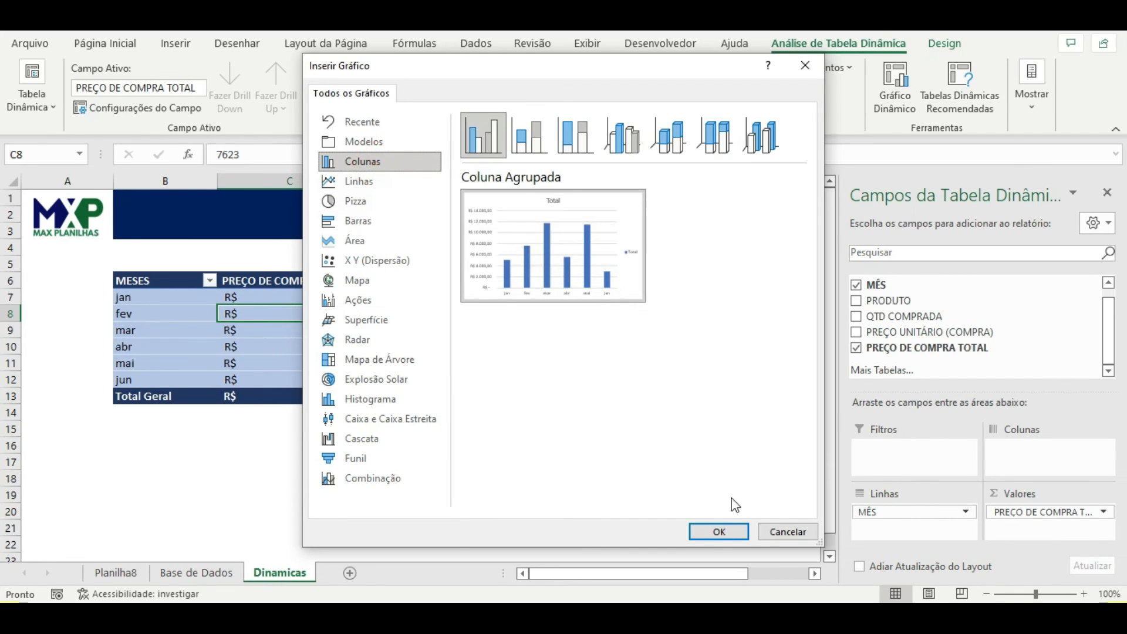
left_click(734, 527)
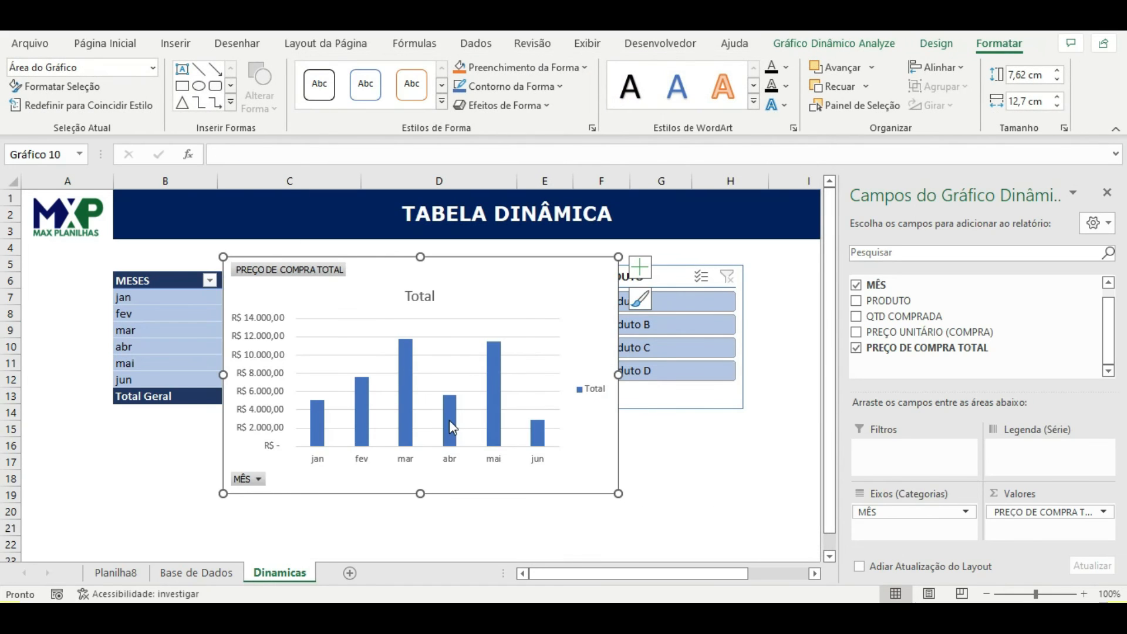
Step: Close the pivot chart's field list and hide all field buttons on the chart
left_click(1109, 195)
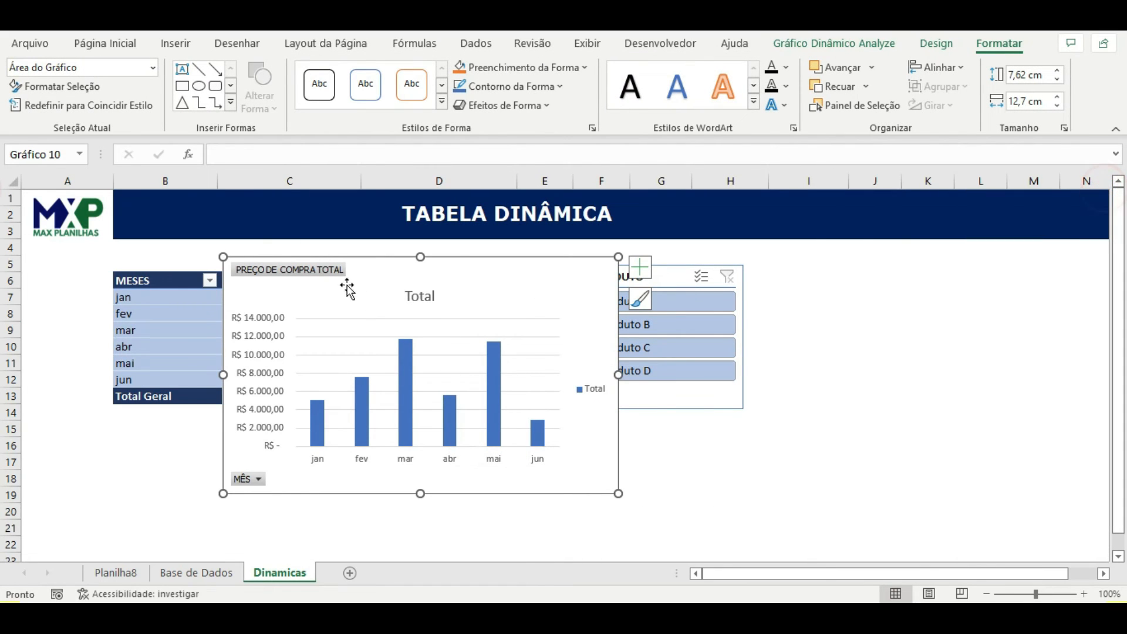
right_click(324, 278)
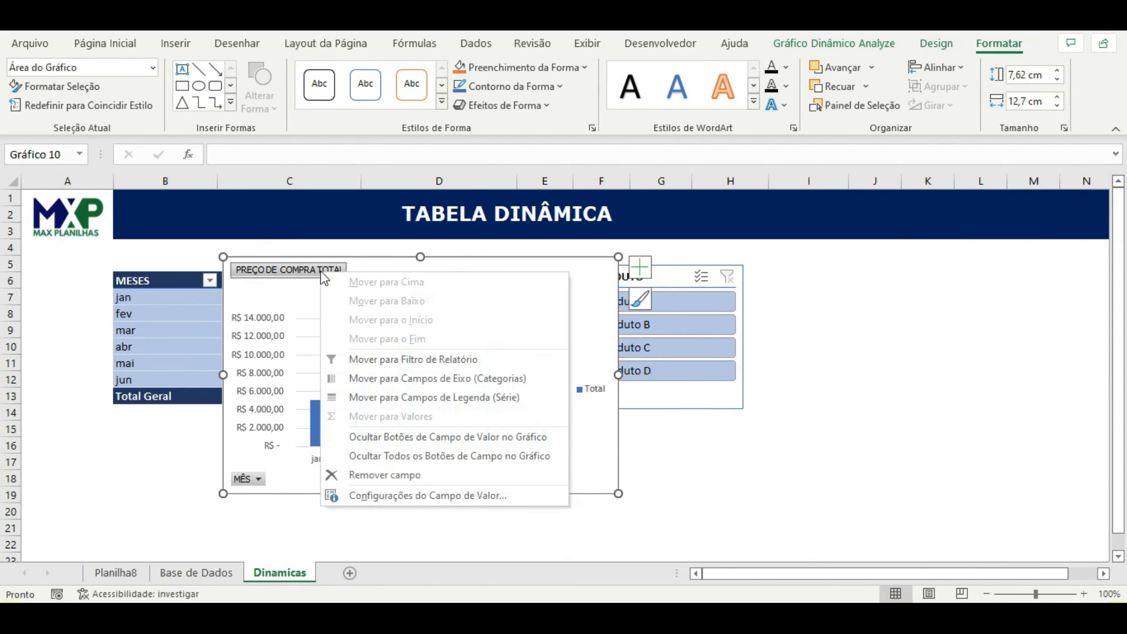
left_click(427, 455)
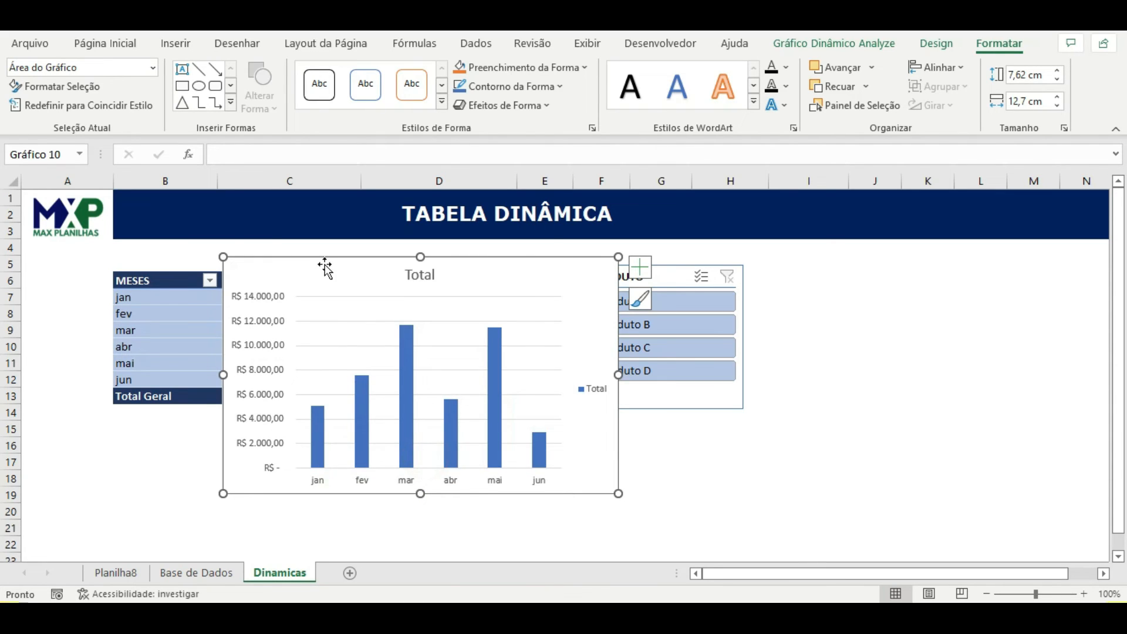
Step: Place the PRODUTO slicer beside the pivot table and the pivot chart on the slicer's other side
left_click_drag(323, 259, 782, 266)
left_click_drag(609, 274, 433, 282)
left_click_drag(727, 266, 639, 260)
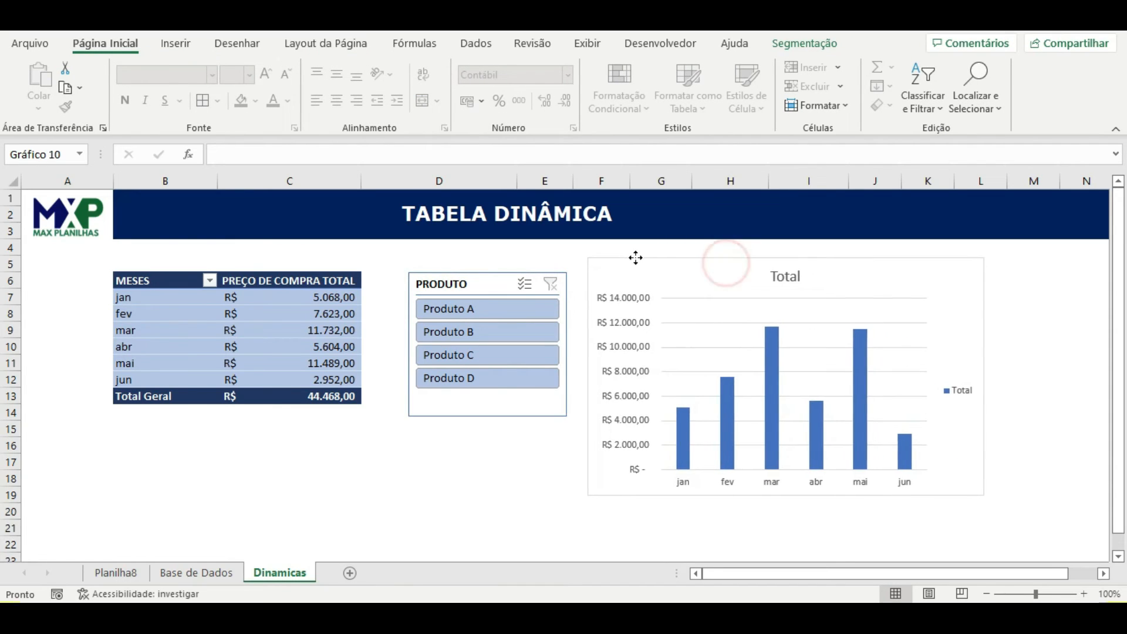
Step: Delete the pivot chart's legend and reduce the chart's height to about 5,97 cm
left_click(963, 398)
key("Delete")
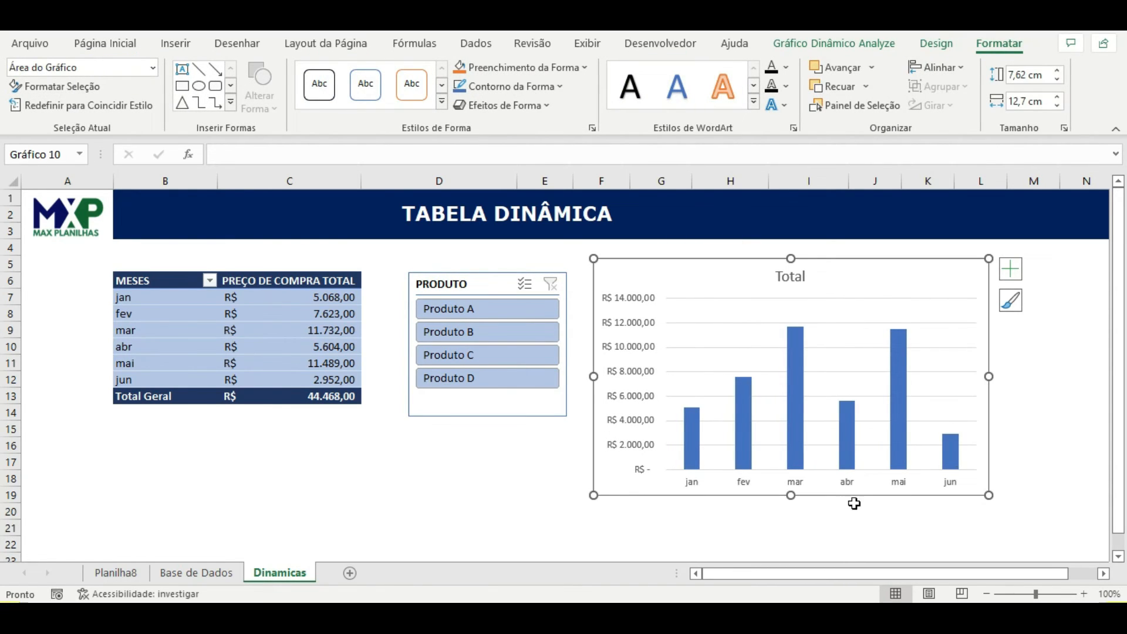
left_click_drag(792, 495, 790, 444)
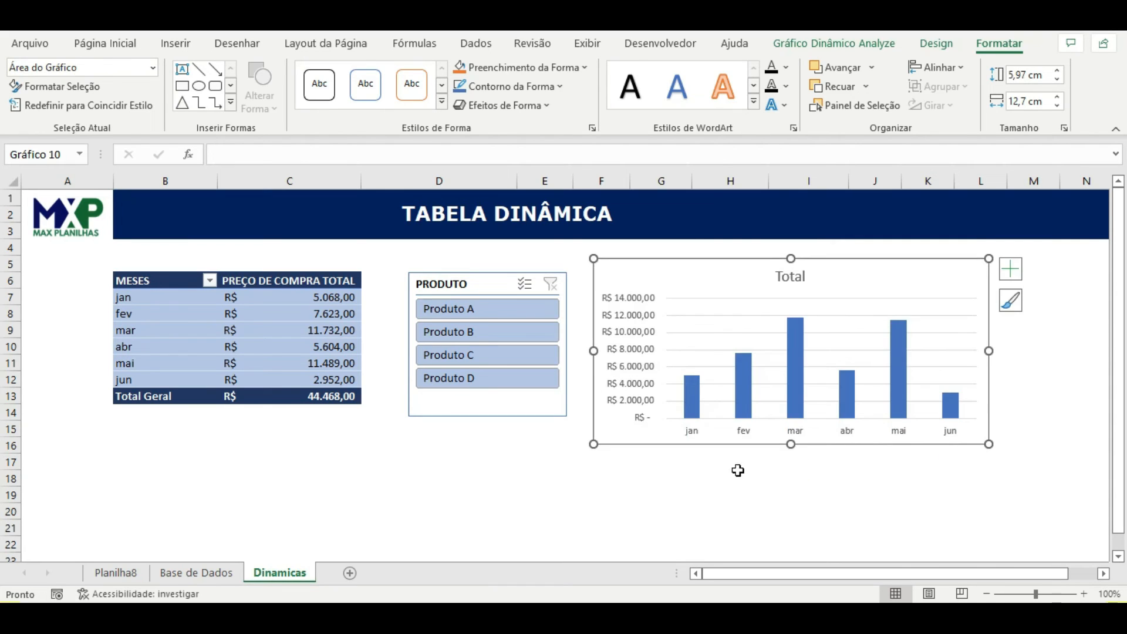
left_click(731, 481)
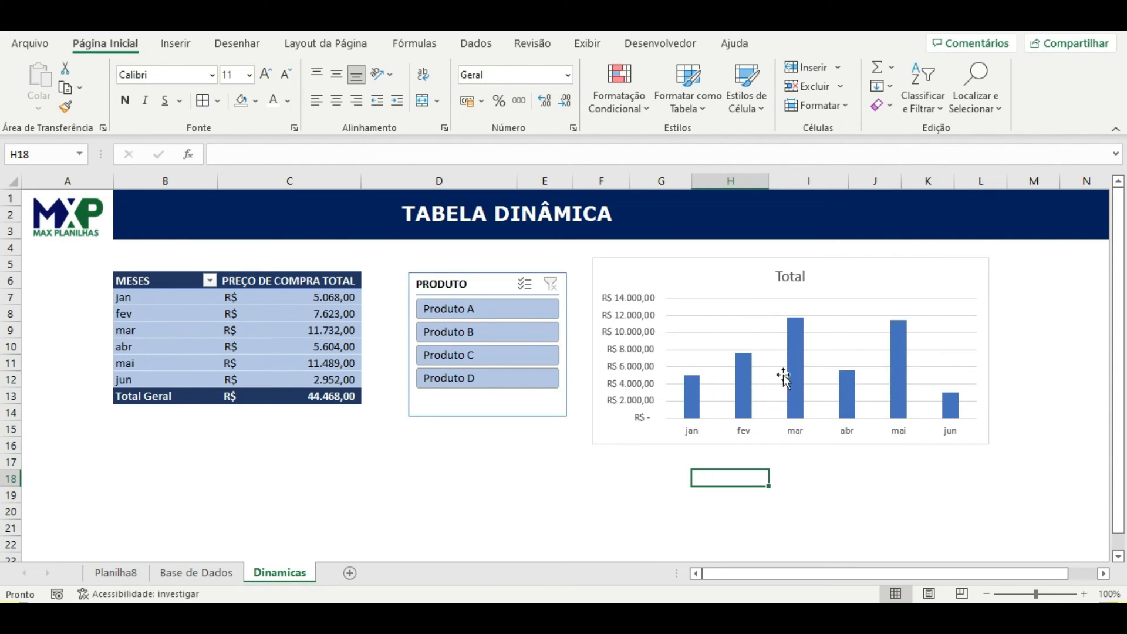
Step: Filter the pivot table and chart repeatedly by Produto A, B, C and D with the slicer, and clear the filter
left_click(491, 308)
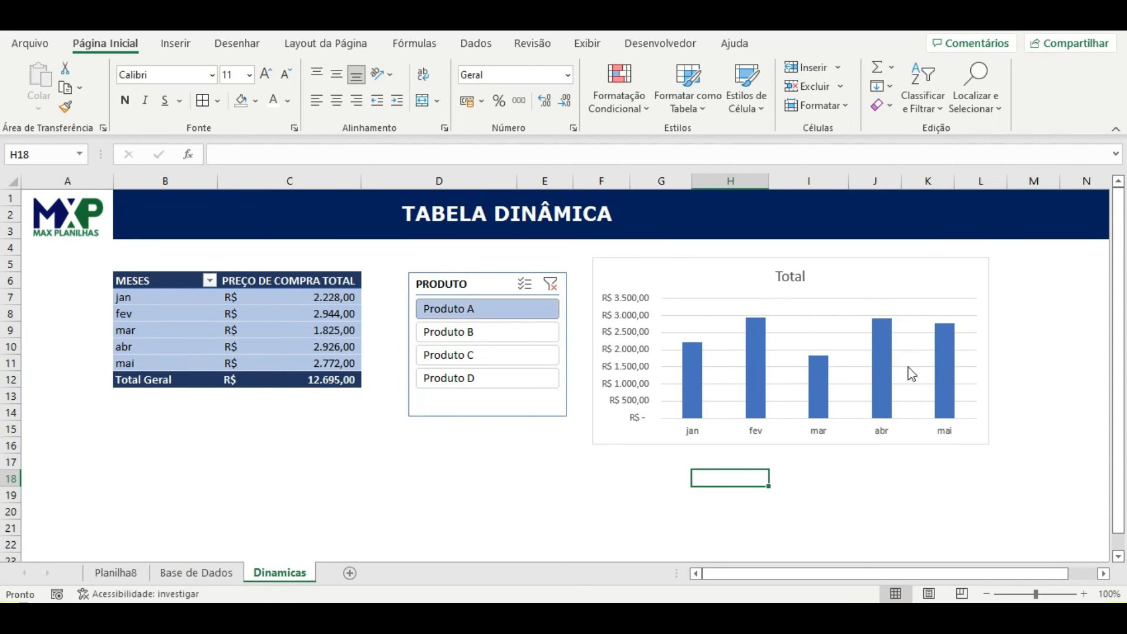
left_click(510, 331)
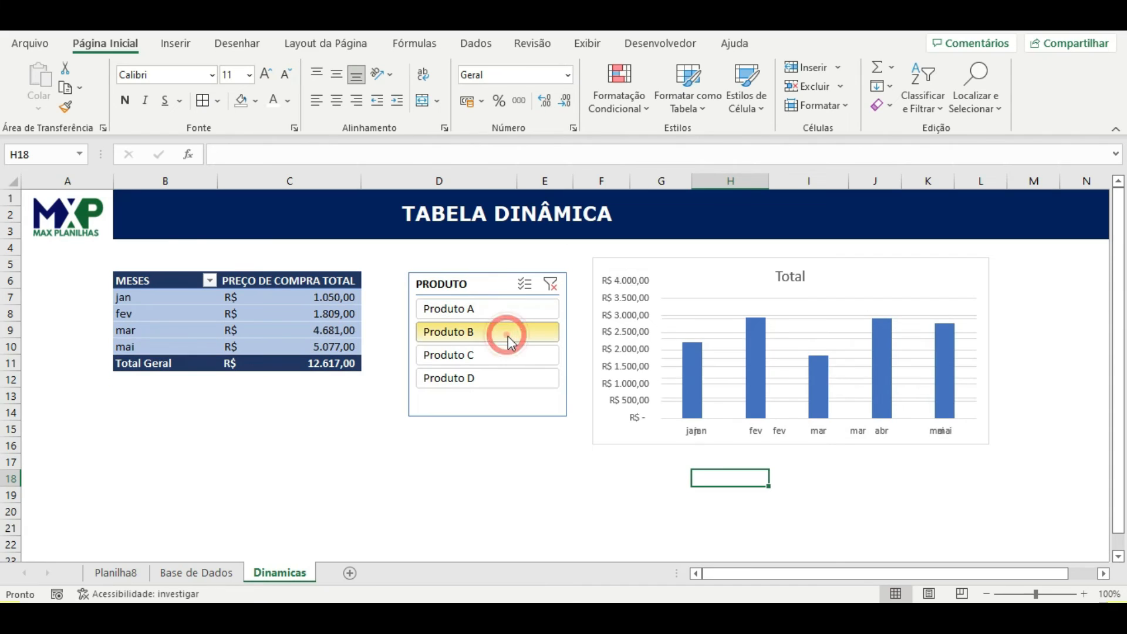
left_click(524, 359)
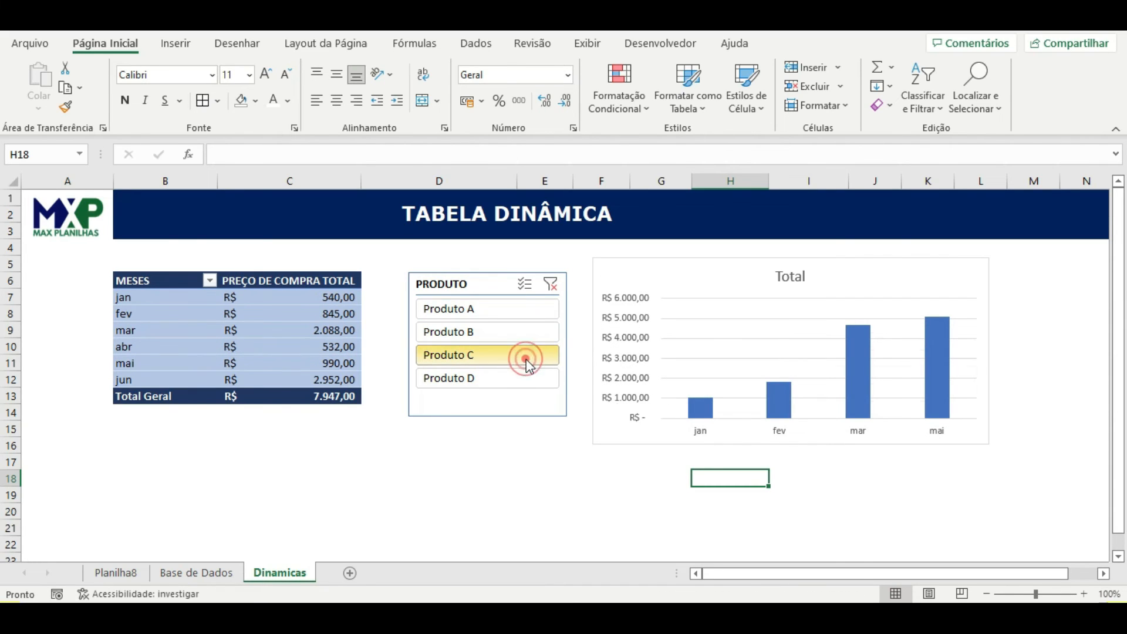
left_click(520, 381)
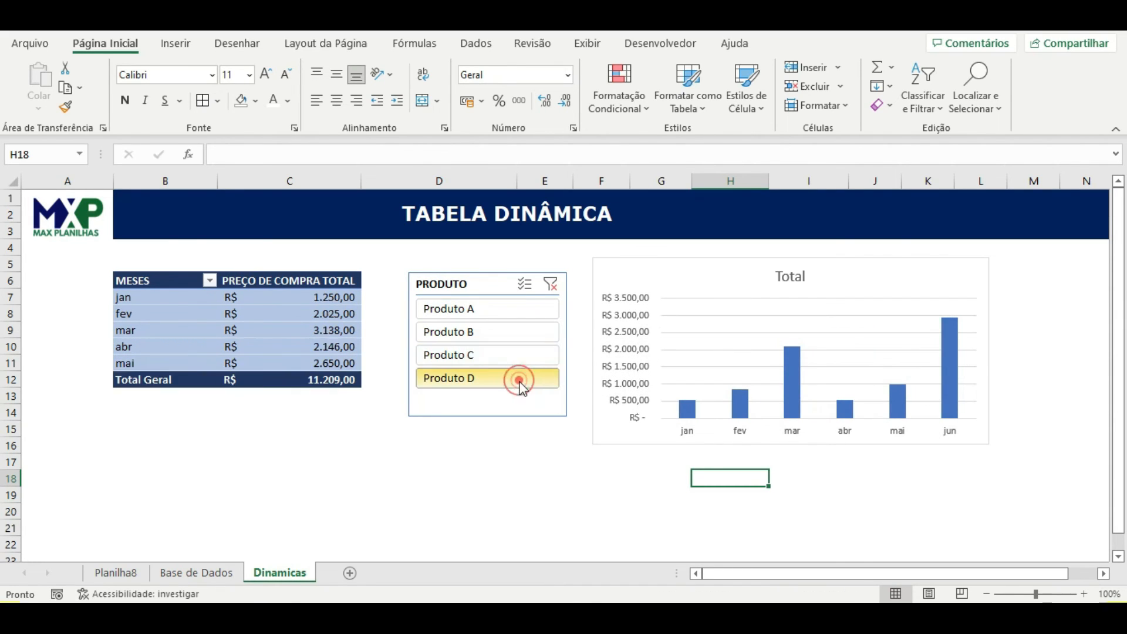
left_click(496, 333)
left_click(501, 311)
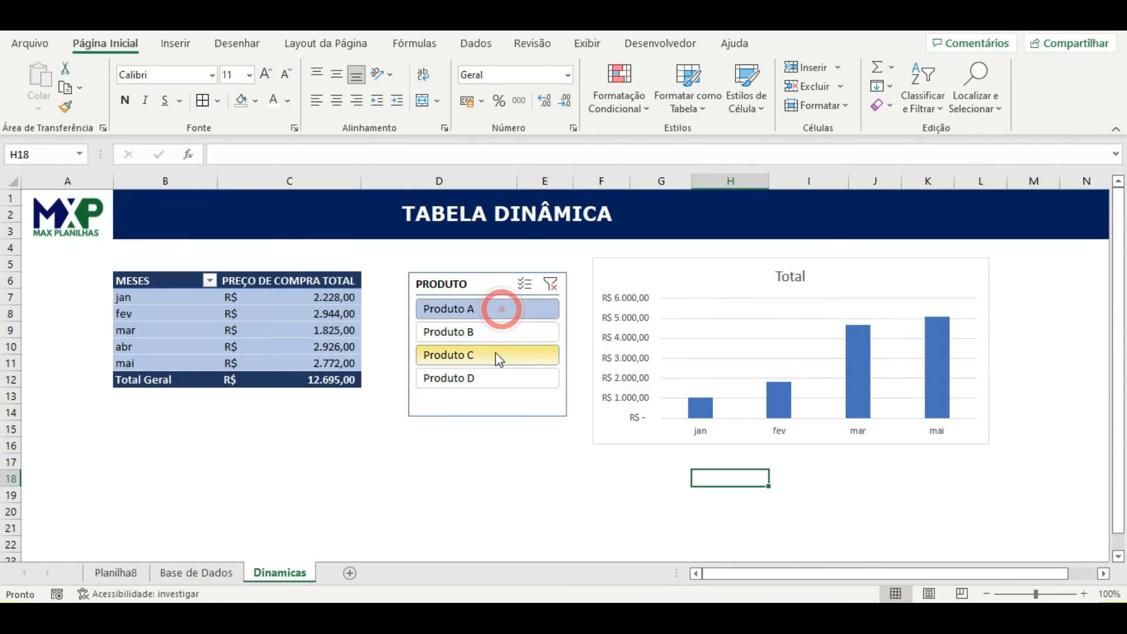
left_click(496, 354)
left_click(488, 380)
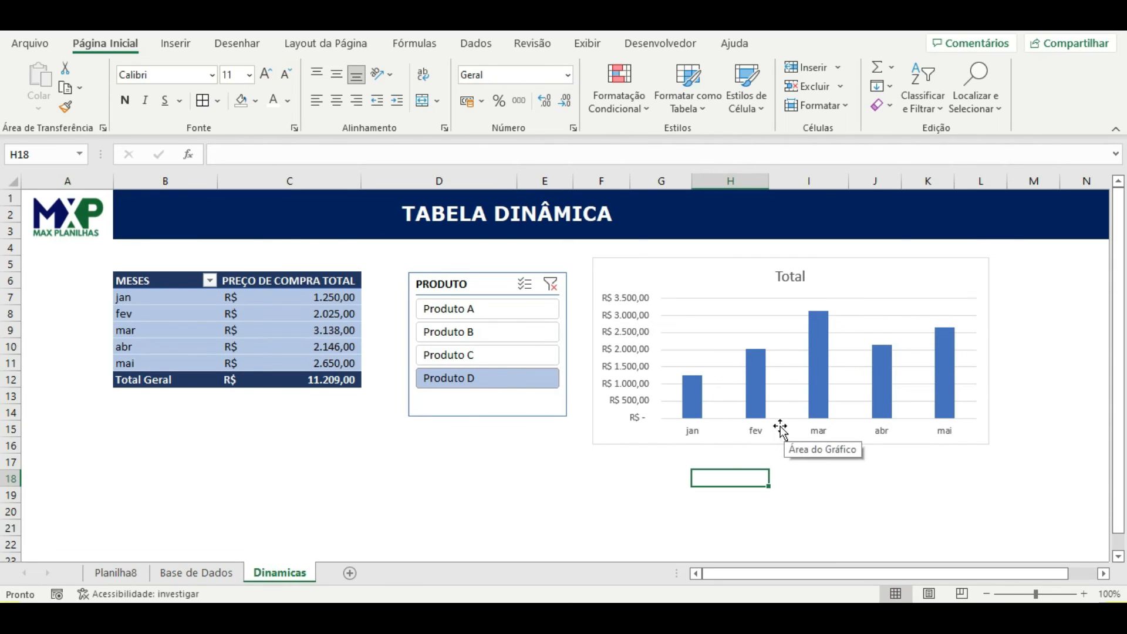
left_click(516, 320)
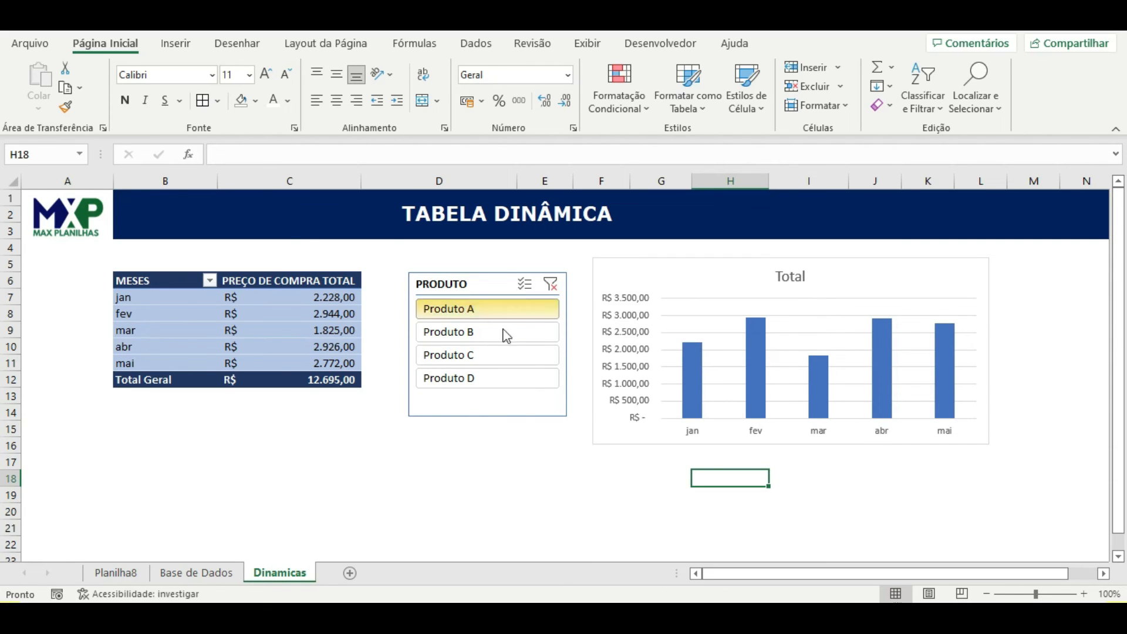
left_click(477, 340)
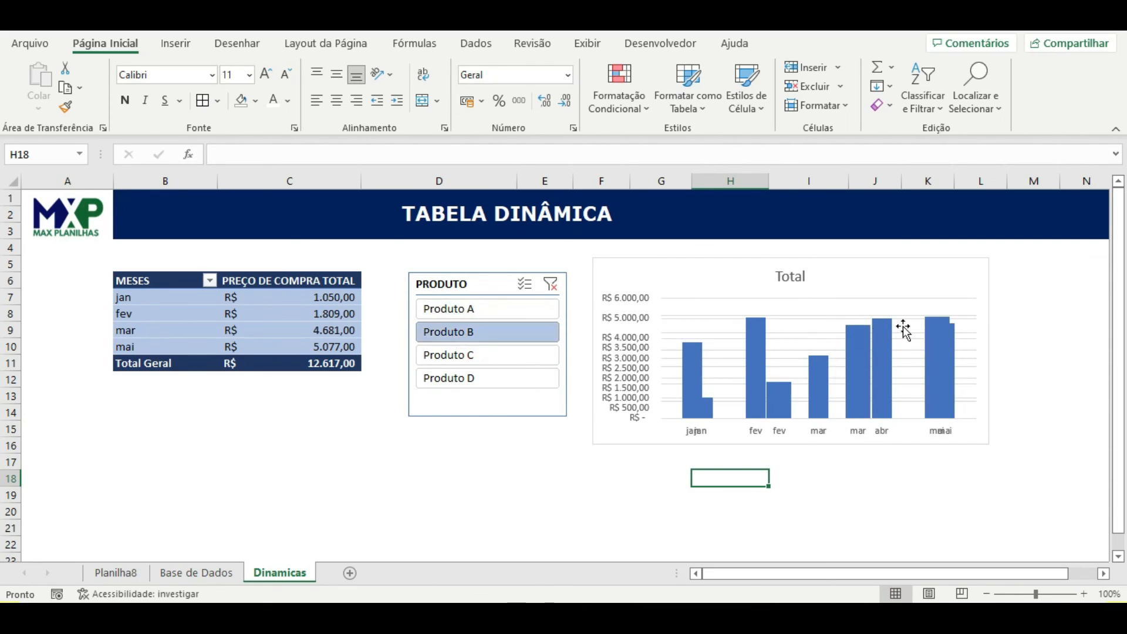
left_click(556, 293)
Step: Show the pivot table's field list and add PRODUTO as a report filter above the table
left_click(276, 338)
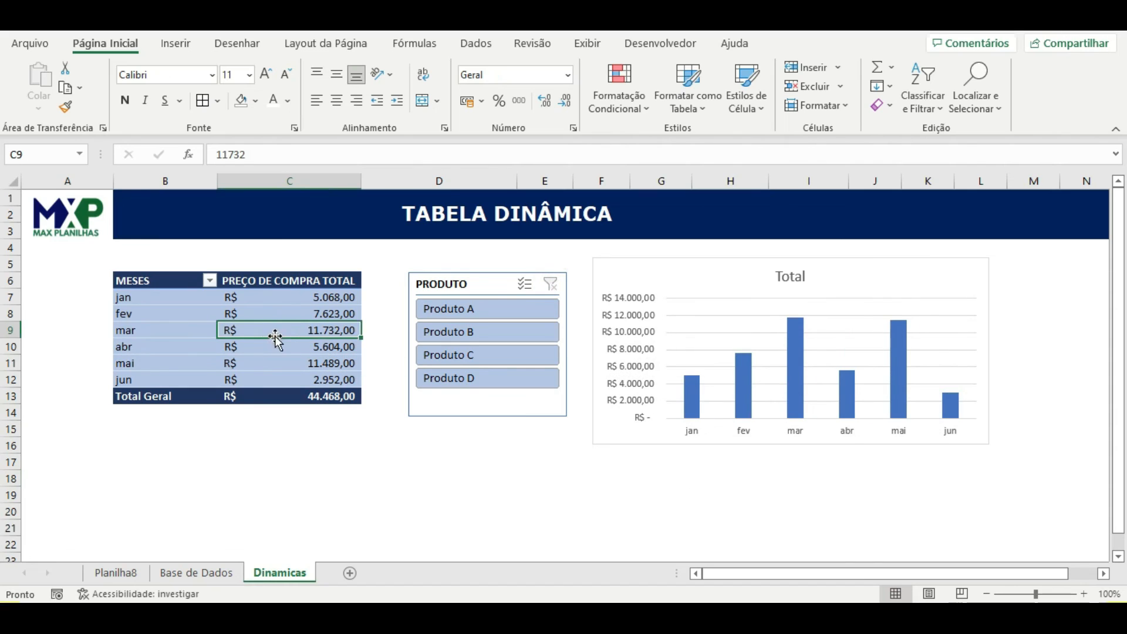
right_click(314, 331)
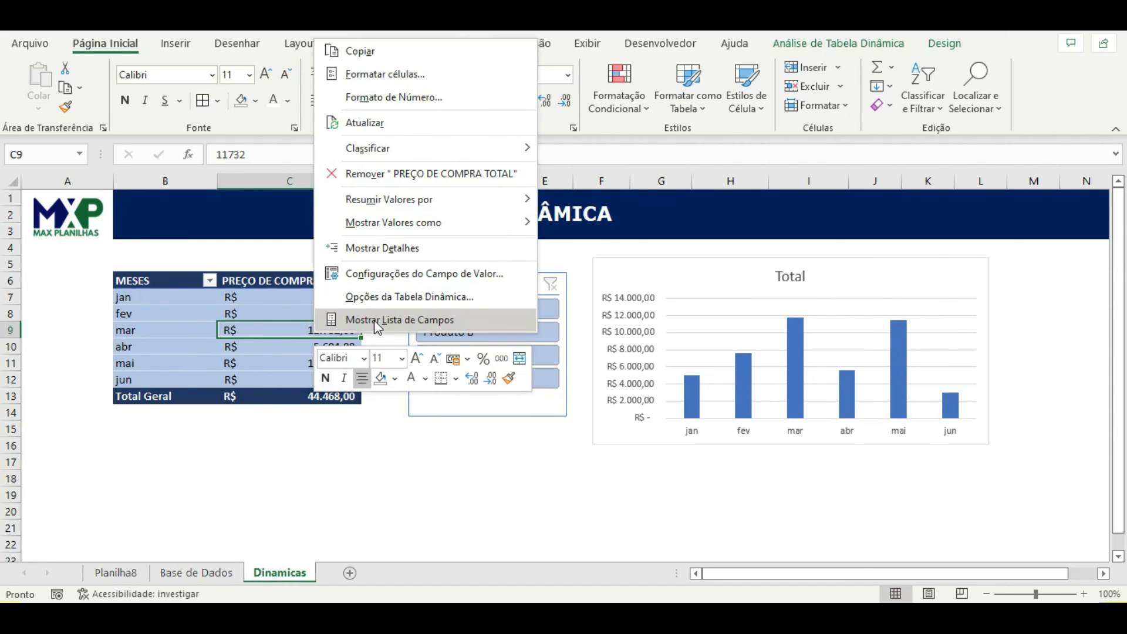
left_click(375, 320)
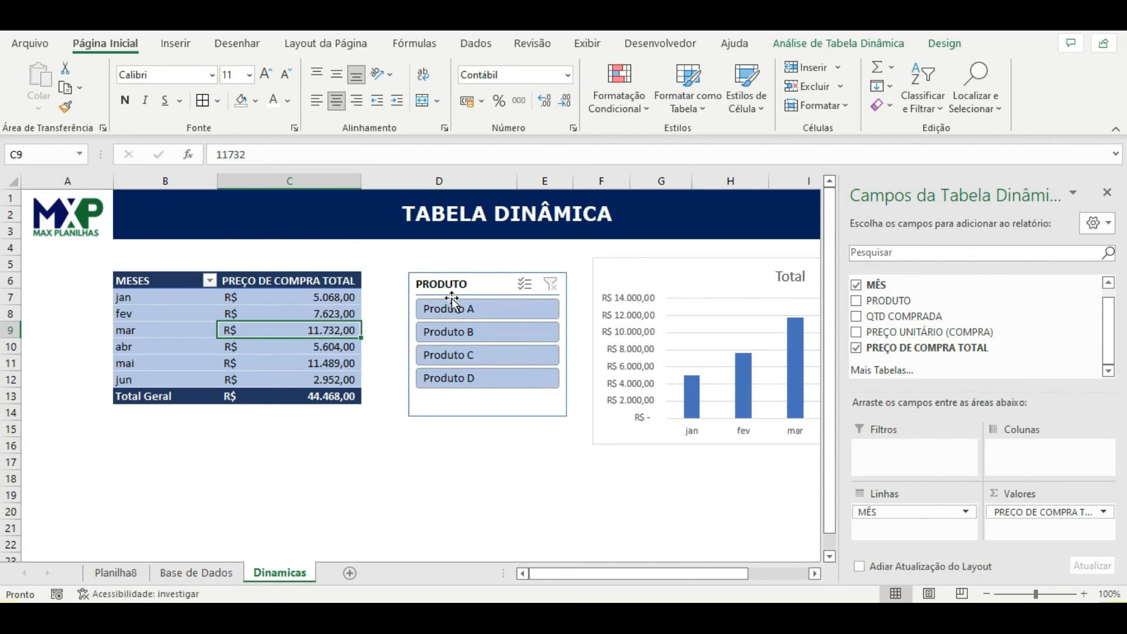
left_click_drag(870, 301, 881, 449)
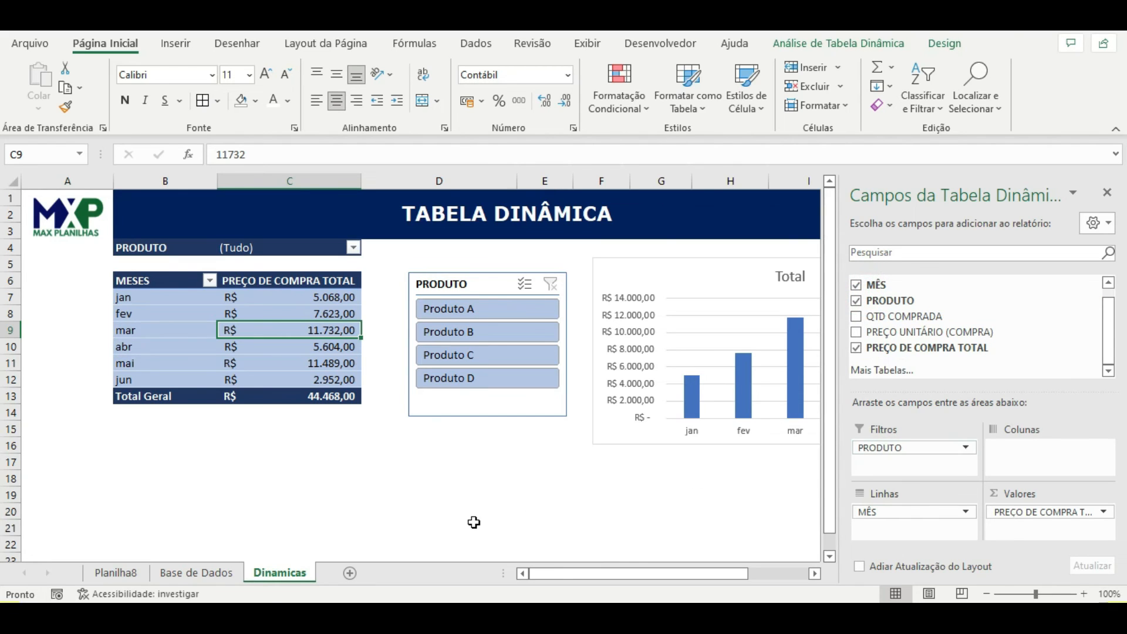
left_click(474, 523)
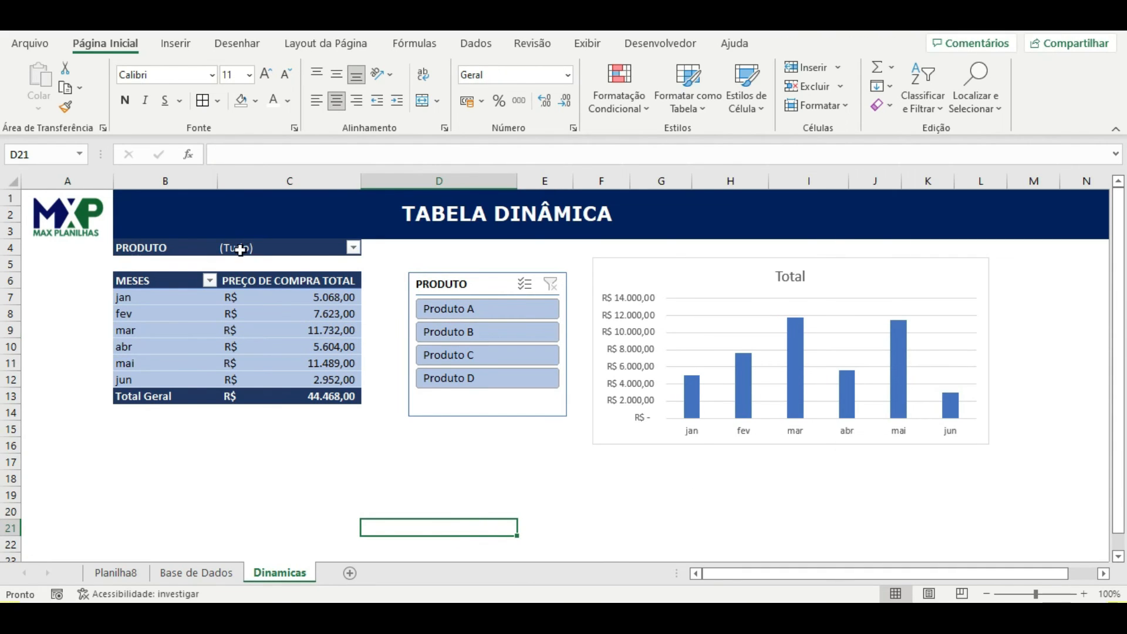
Step: Check the report filter in row 4 by slicing on Produto A and Produto B, and clear the slicer's filter
left_click(473, 308)
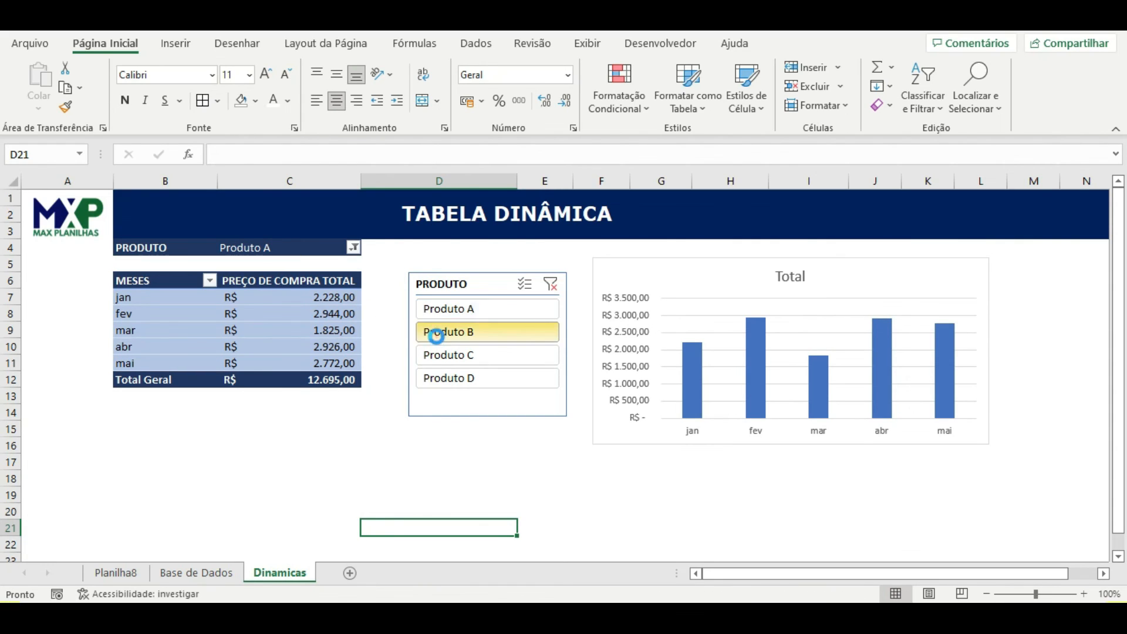
left_click(431, 332)
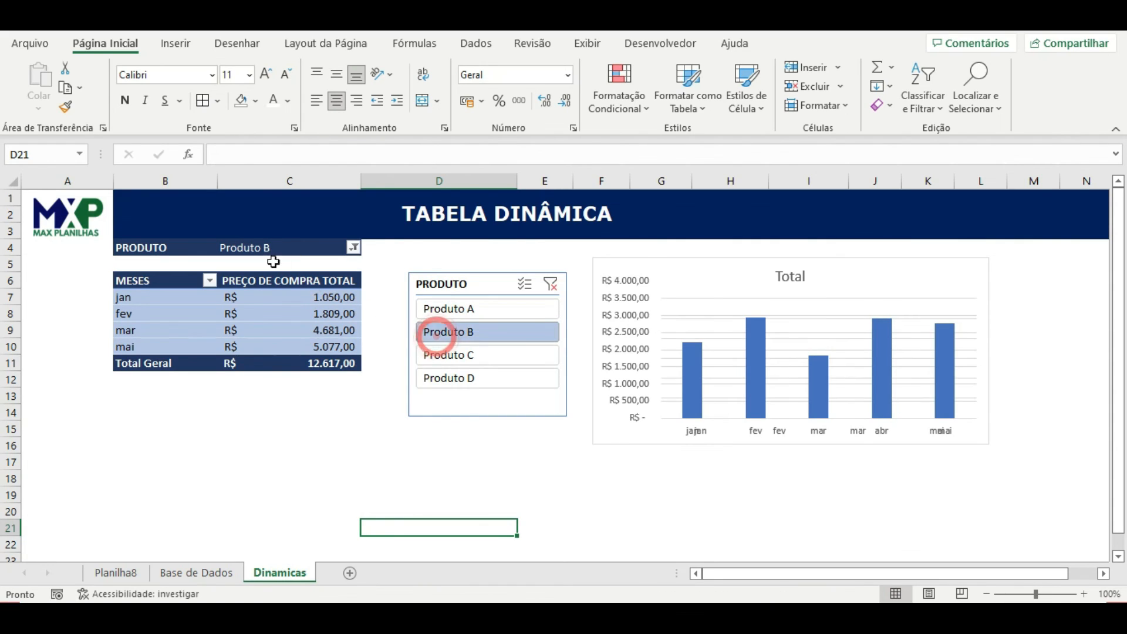
left_click(554, 289)
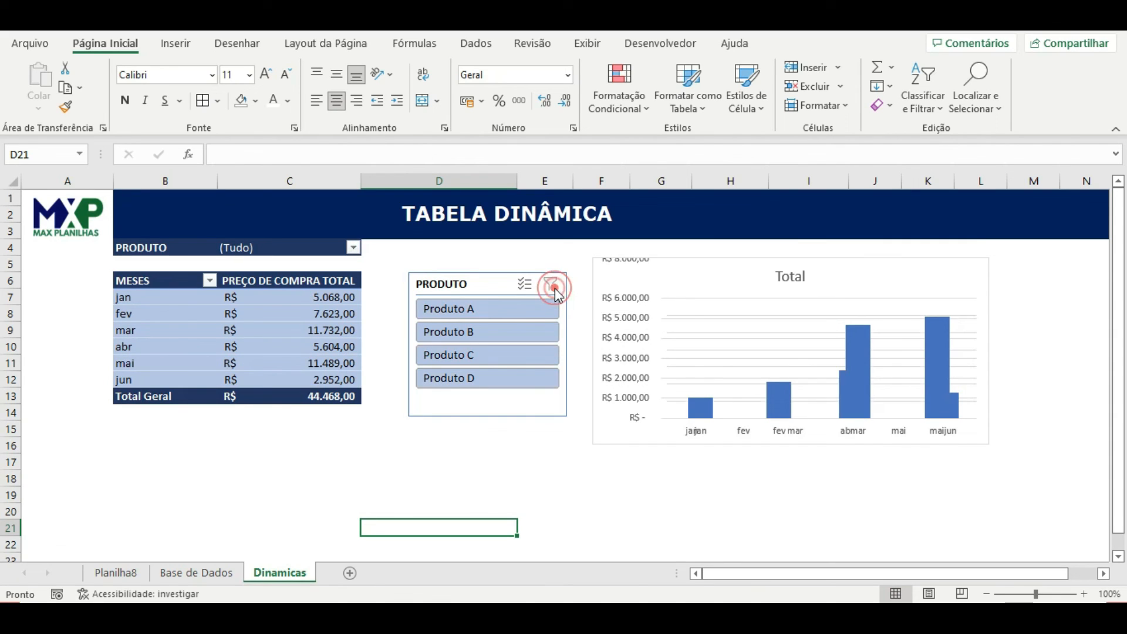
Step: Link the pivot chart's title to the report filter value with =Dinamicas!$C$4, and close the chart's field list
left_click(798, 276)
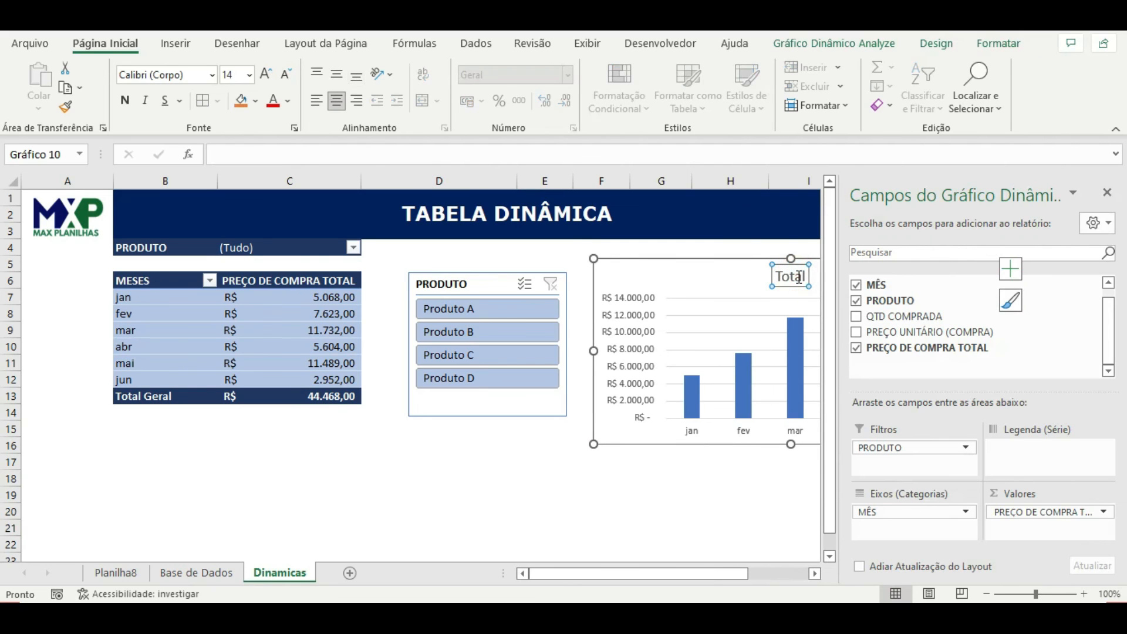
left_click(270, 152)
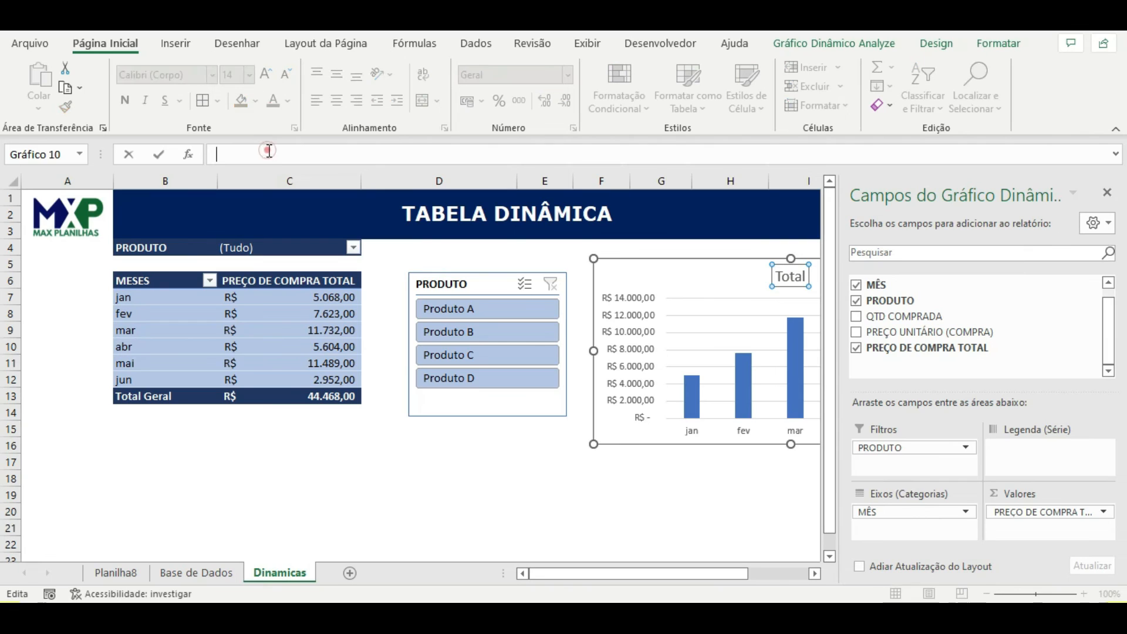
type("=")
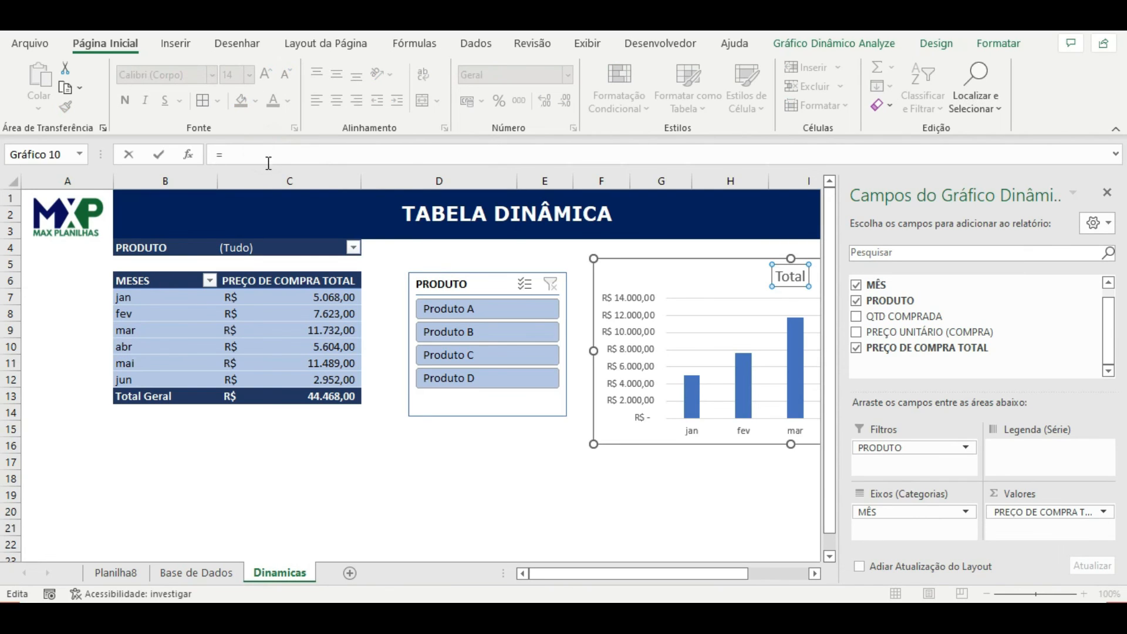
left_click(277, 243)
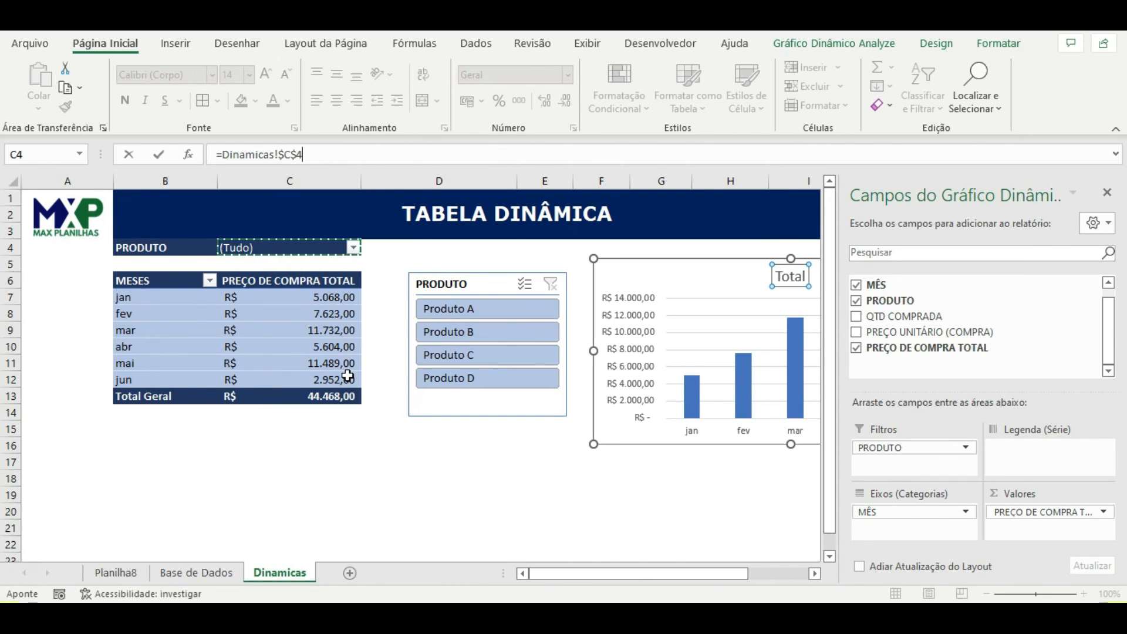
key("Return")
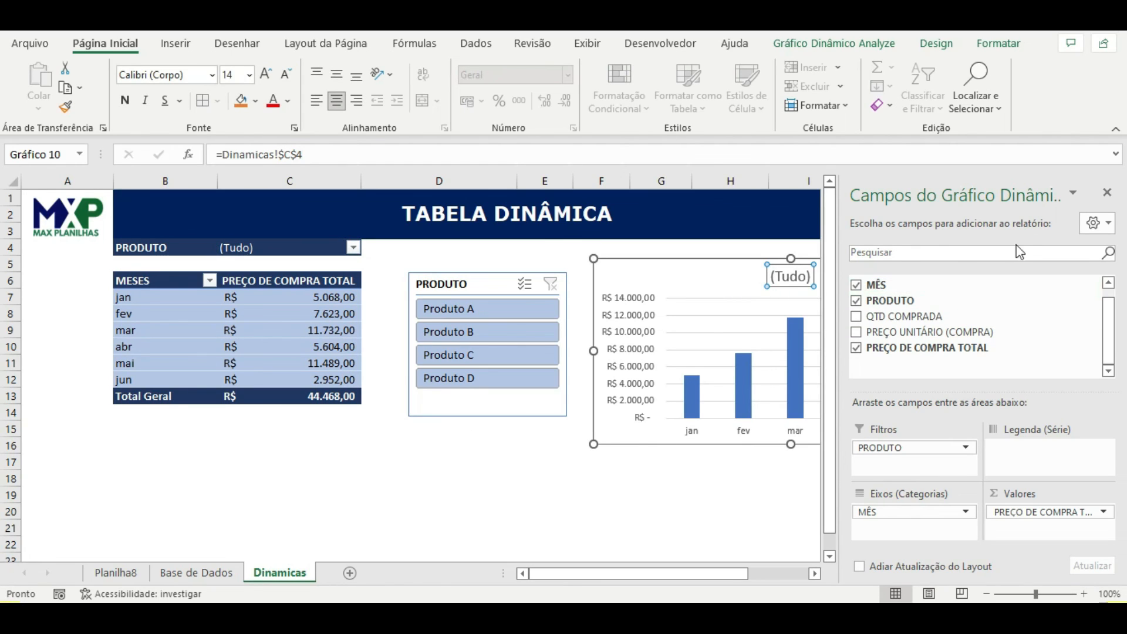
left_click(1108, 193)
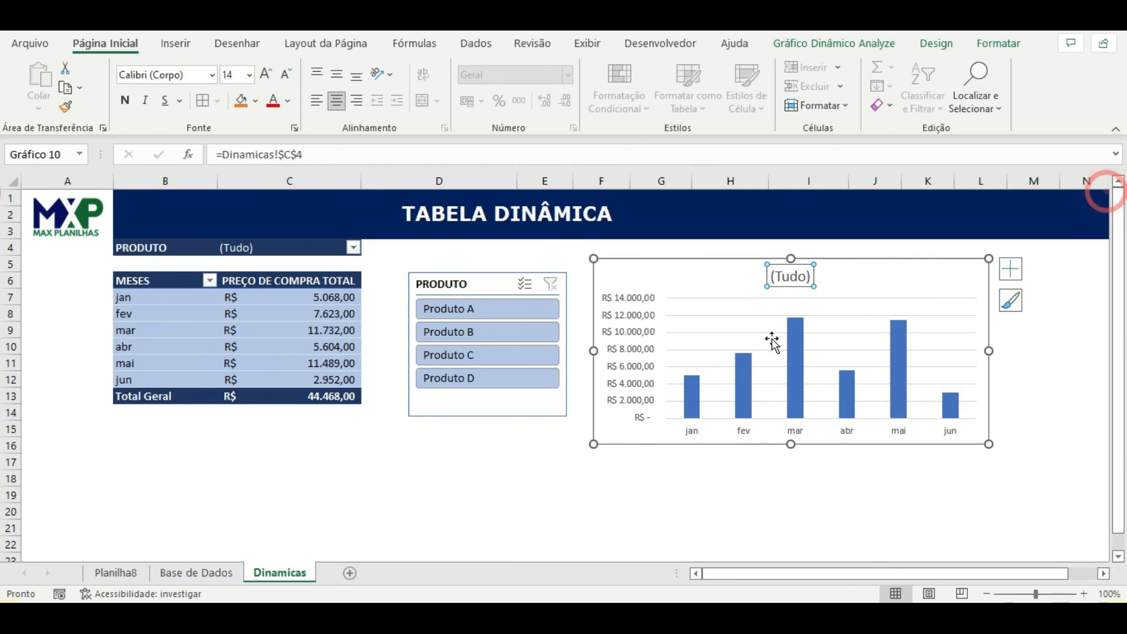
left_click(654, 492)
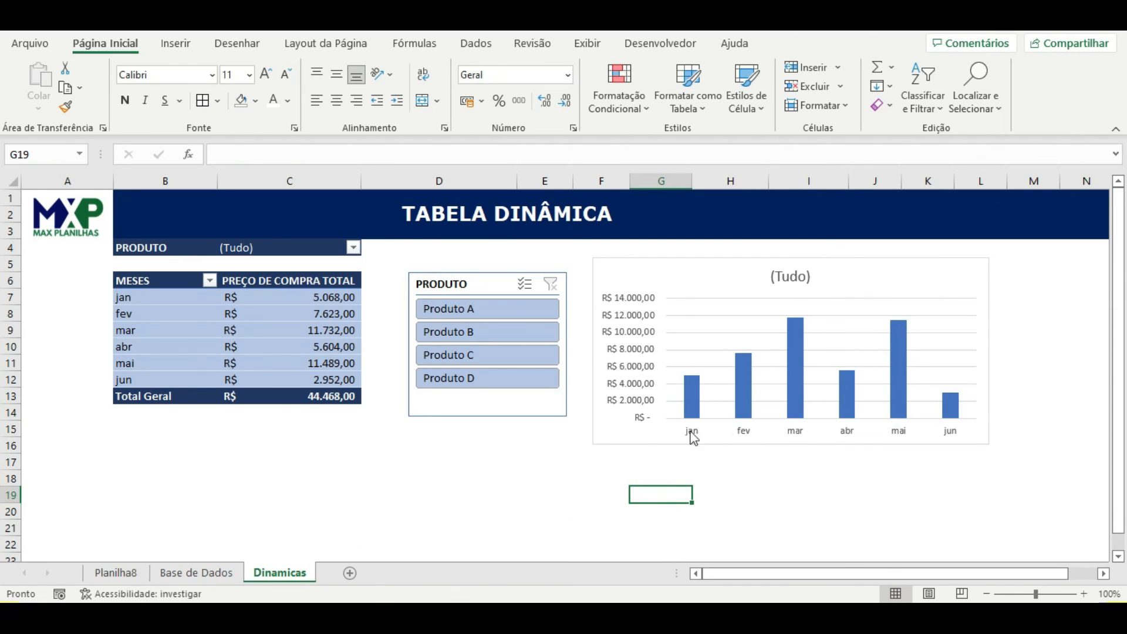
Step: Check the linked chart title by slicing on Produto A, B and C, and clear the slicer's filter
left_click(471, 311)
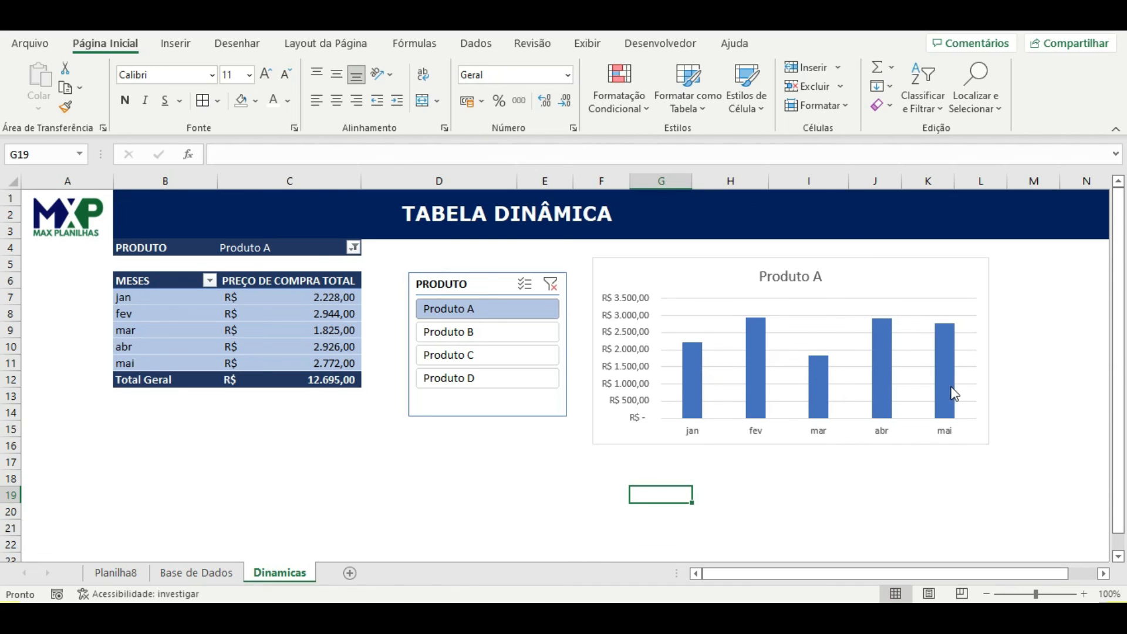
left_click(514, 329)
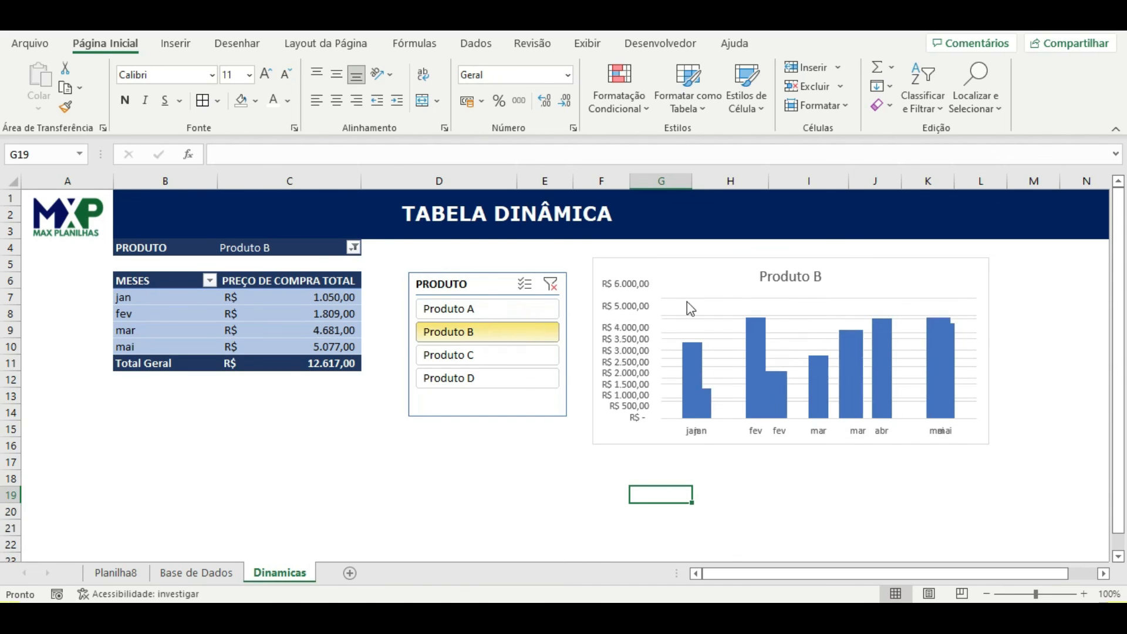
left_click(513, 359)
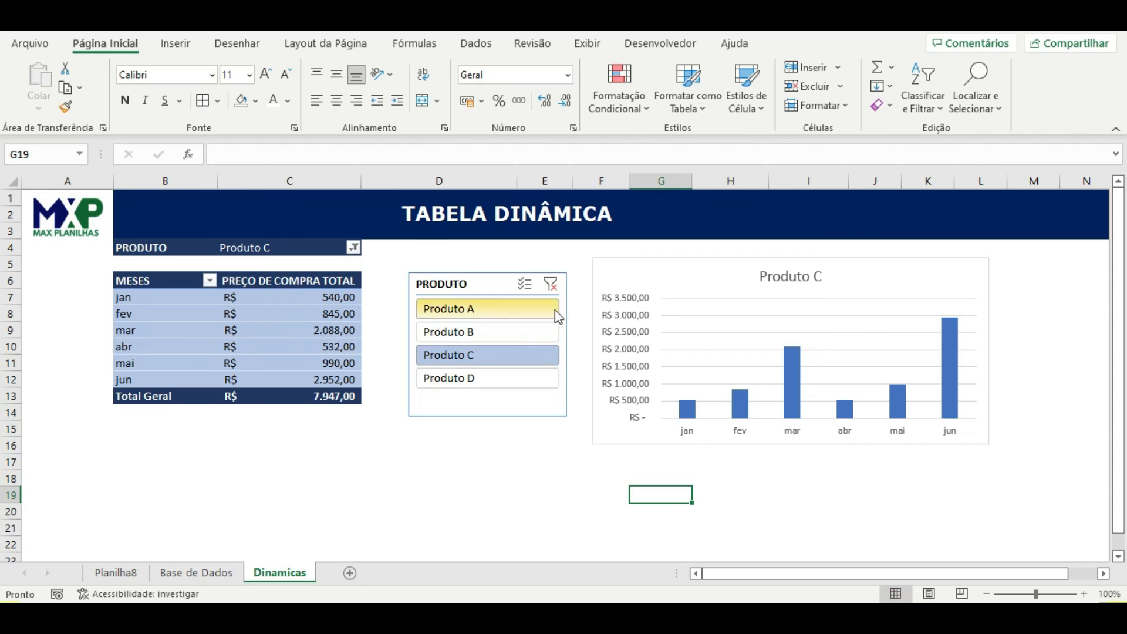
left_click(550, 286)
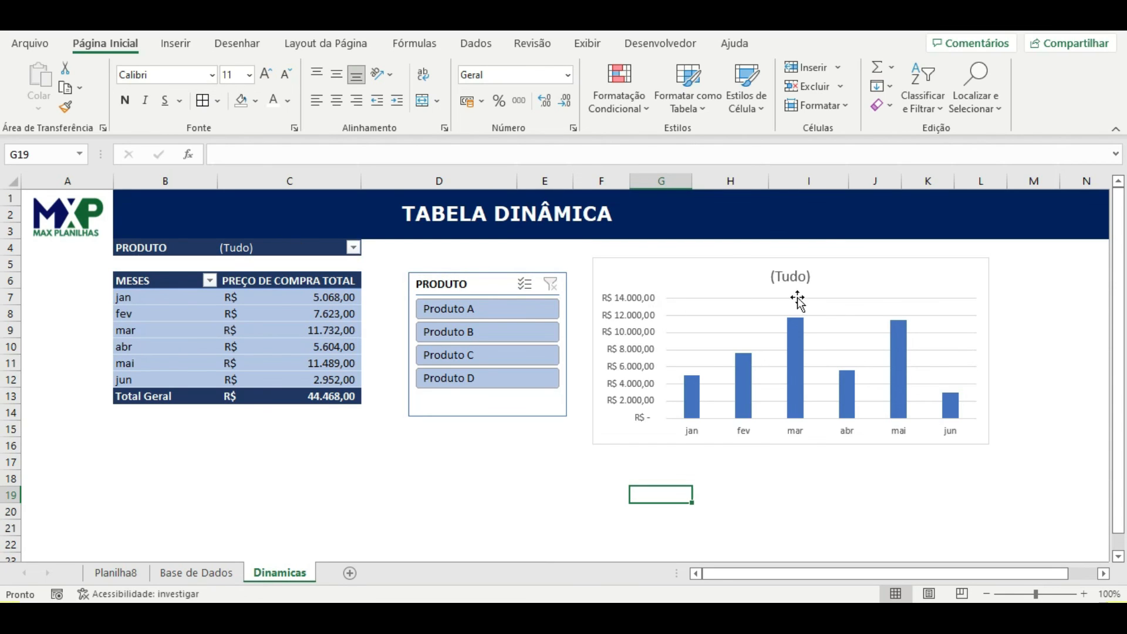
mouse_move(806, 352)
left_click(452, 311)
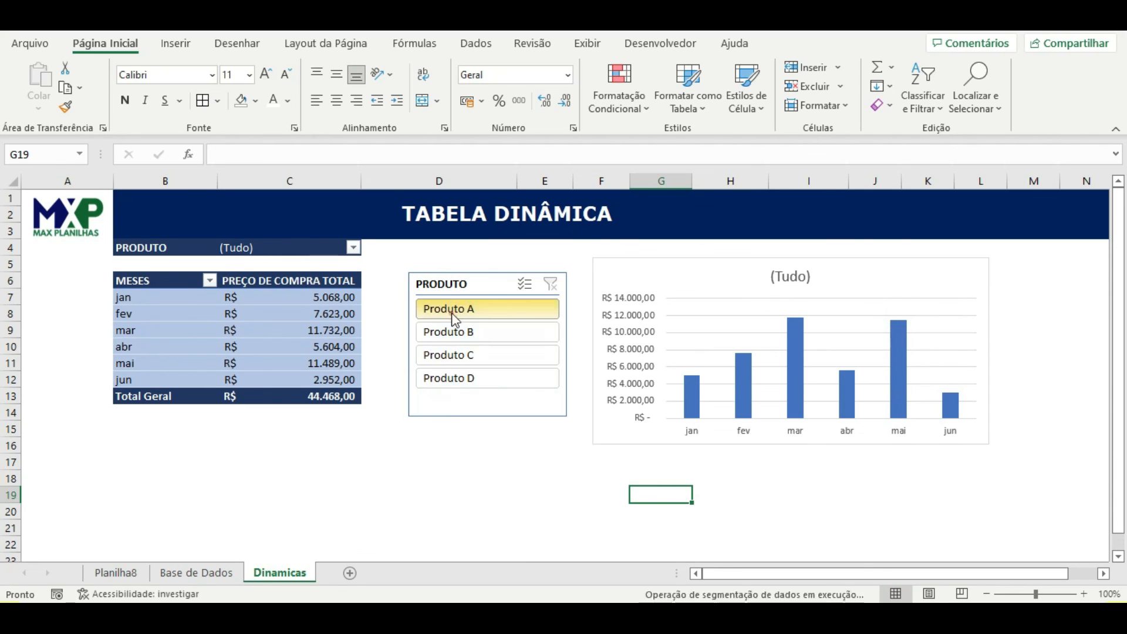
left_click(531, 332)
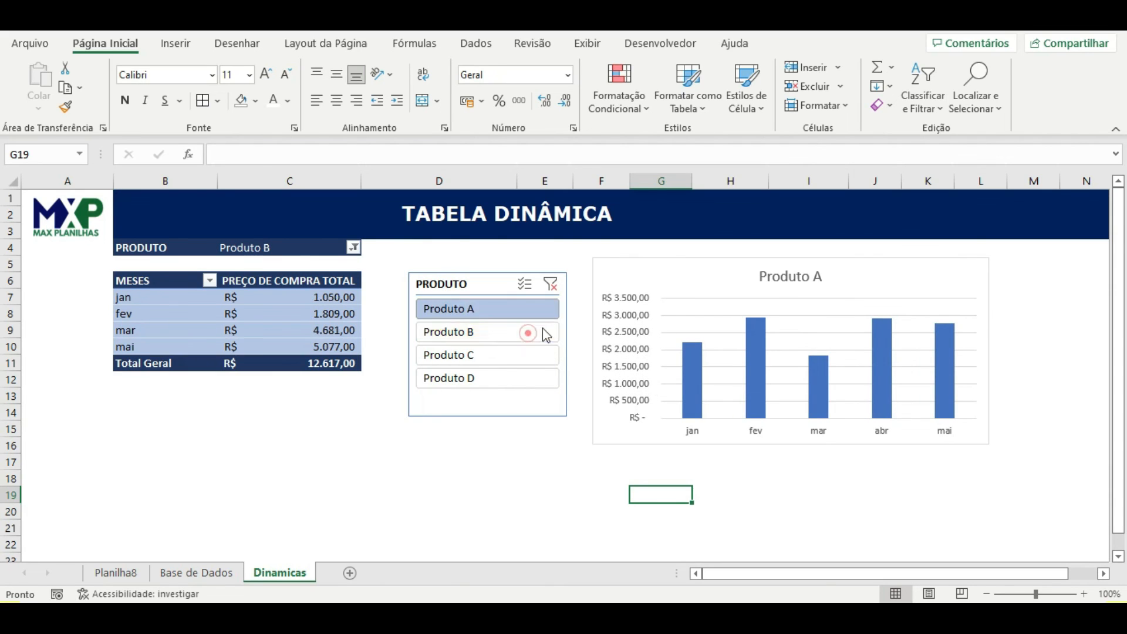
left_click(551, 285)
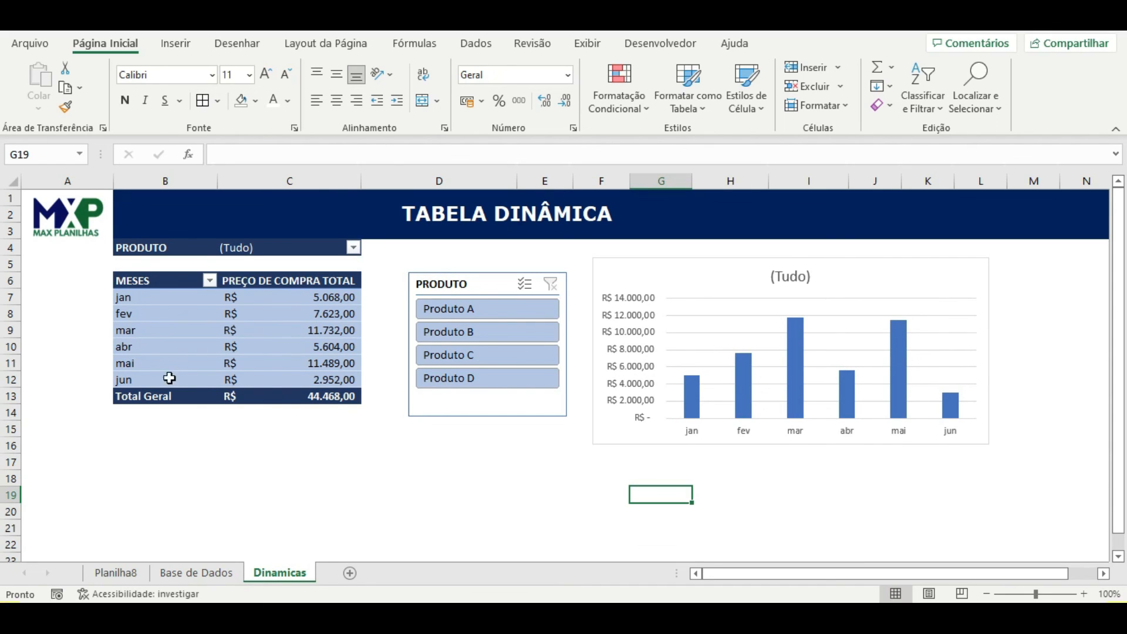
Step: Hide row 4, which holds the PRODUTO report filter, on the Dinamicas sheet
left_click(11, 248)
right_click(12, 249)
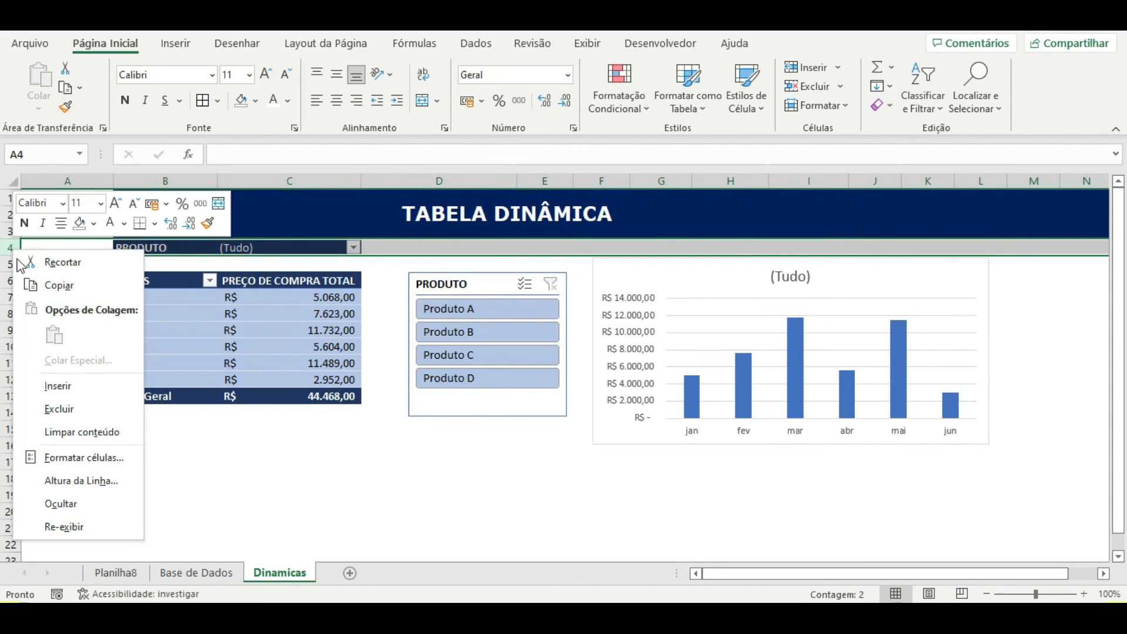
left_click(79, 501)
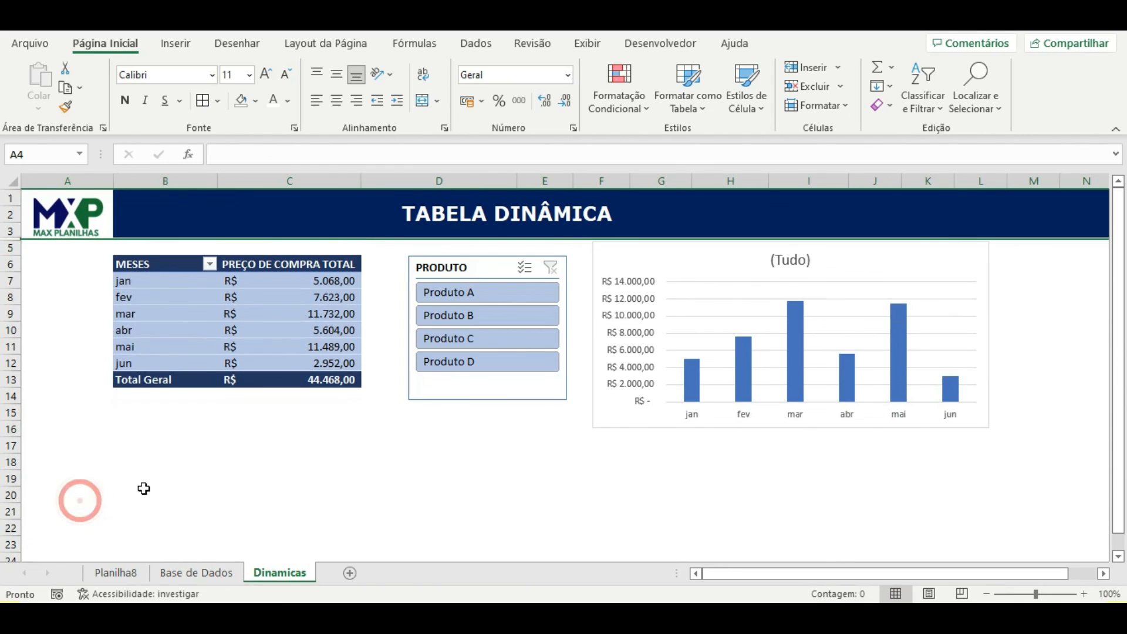
left_click(314, 475)
Step: Check the chart title with row 4 hidden by slicing on Produto A, B, C and D, and clear the filter
left_click(488, 297)
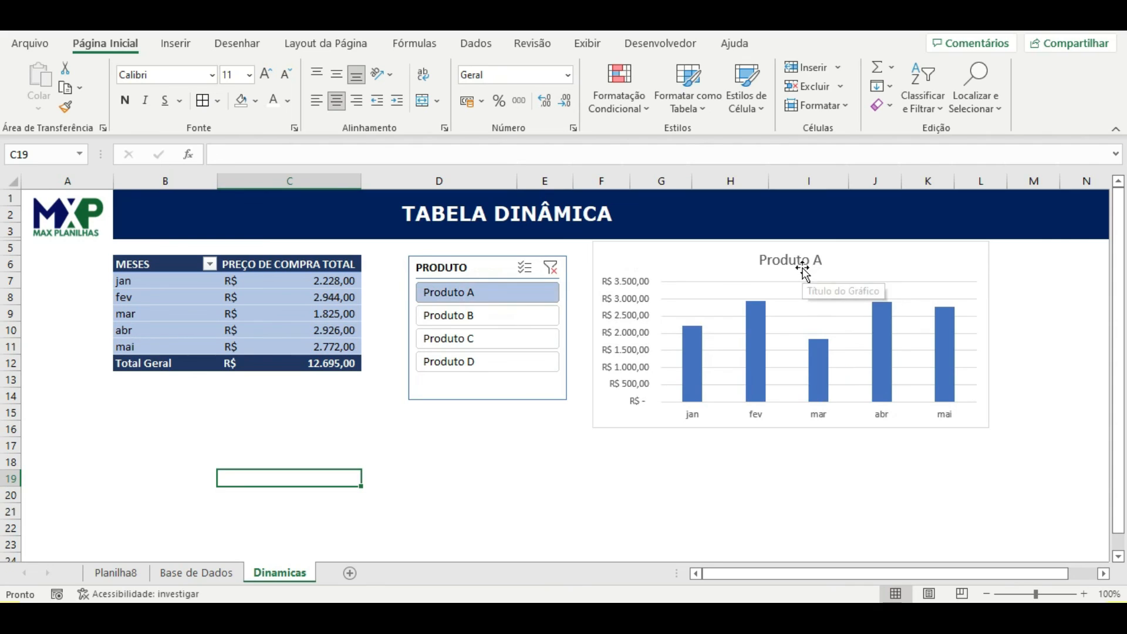
left_click(519, 322)
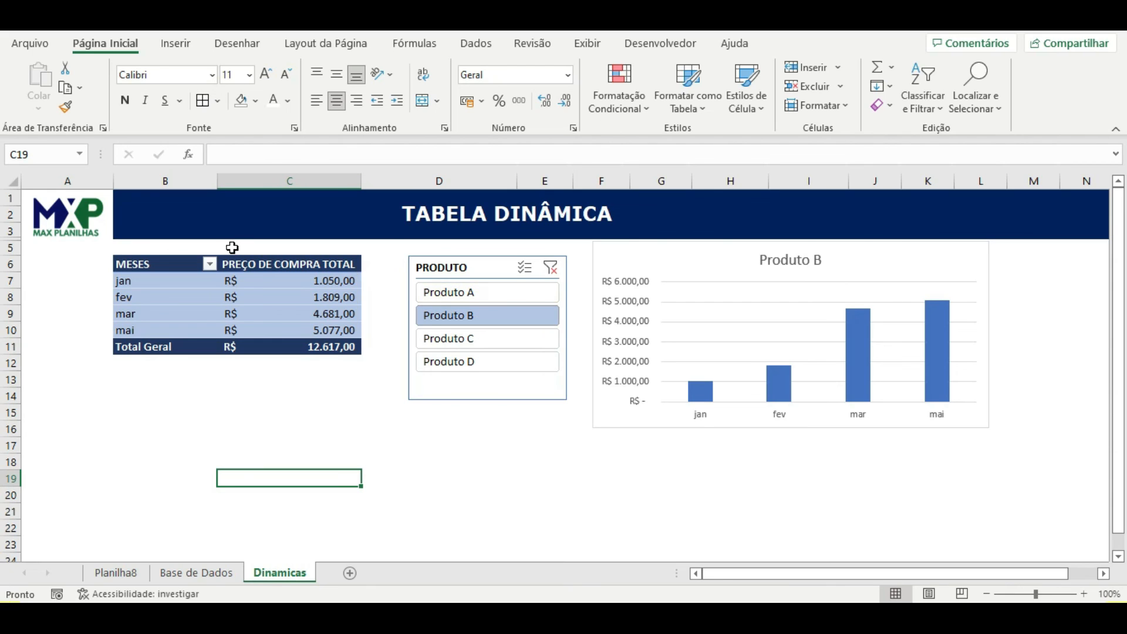
left_click(494, 339)
left_click(507, 367)
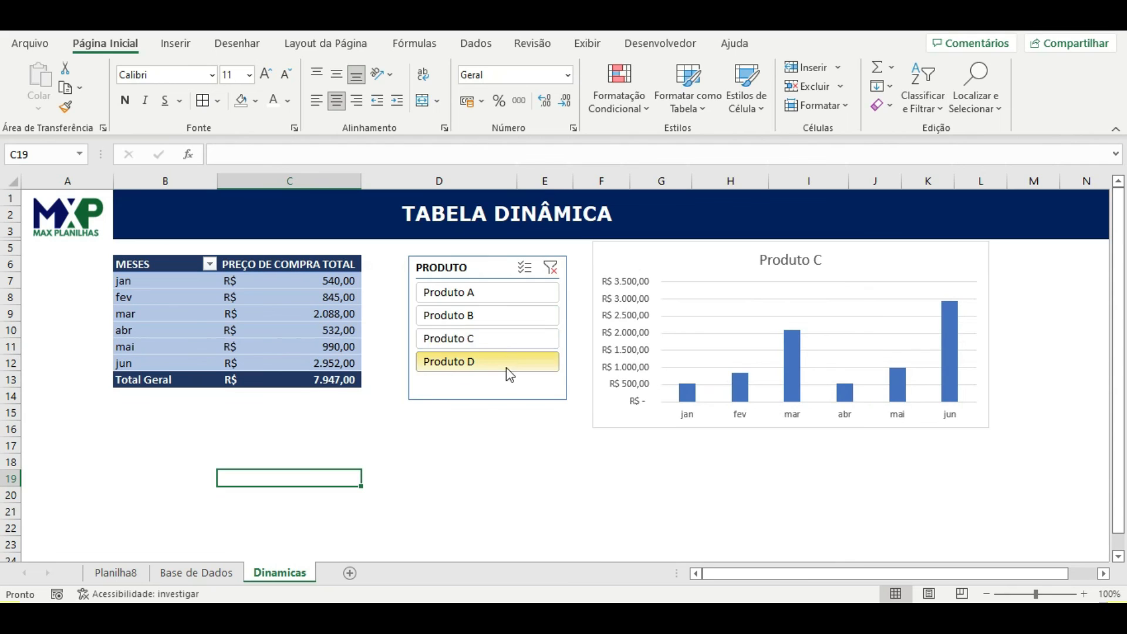
left_click(551, 268)
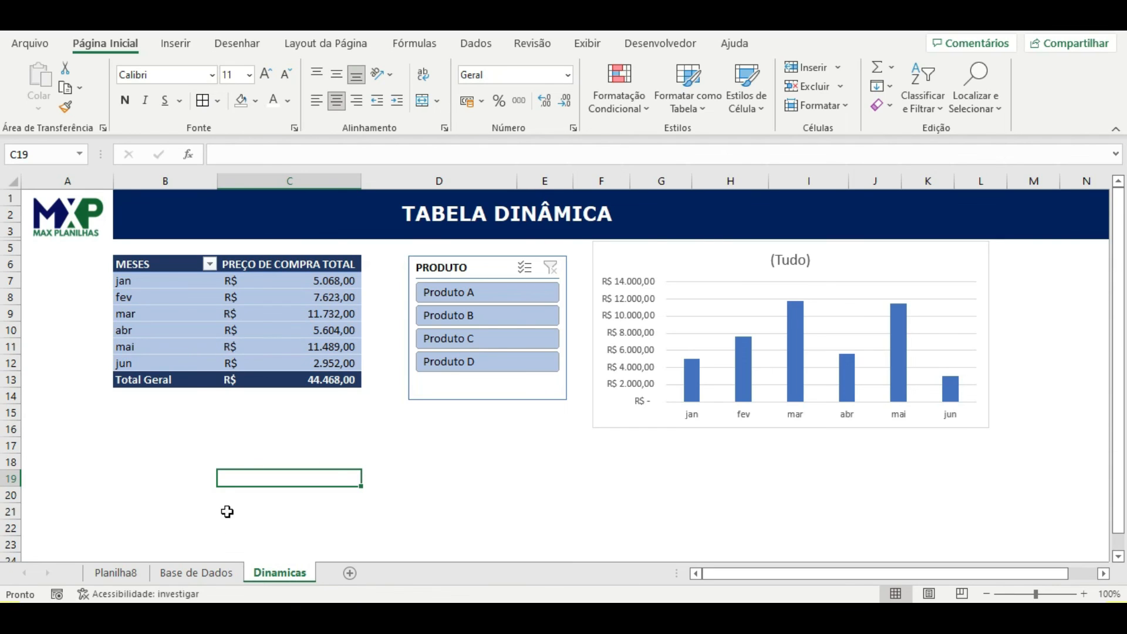
Step: View the Base de Dados sheet, return to Dinamicas, slice on Produto A, B and C, and clear the filter
left_click(230, 573)
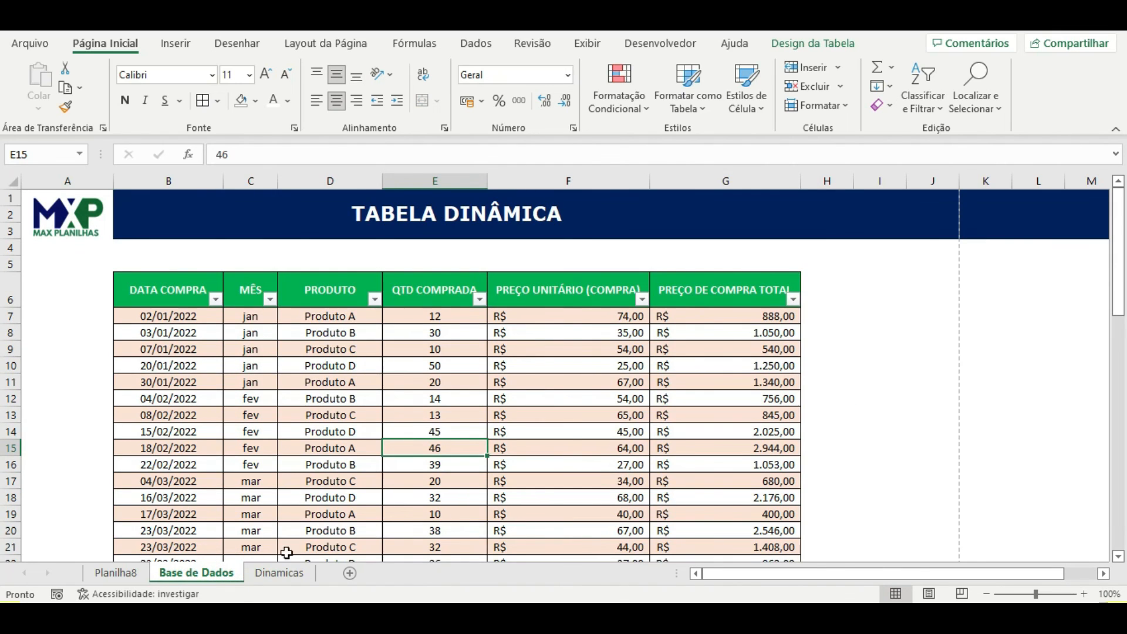
left_click(279, 574)
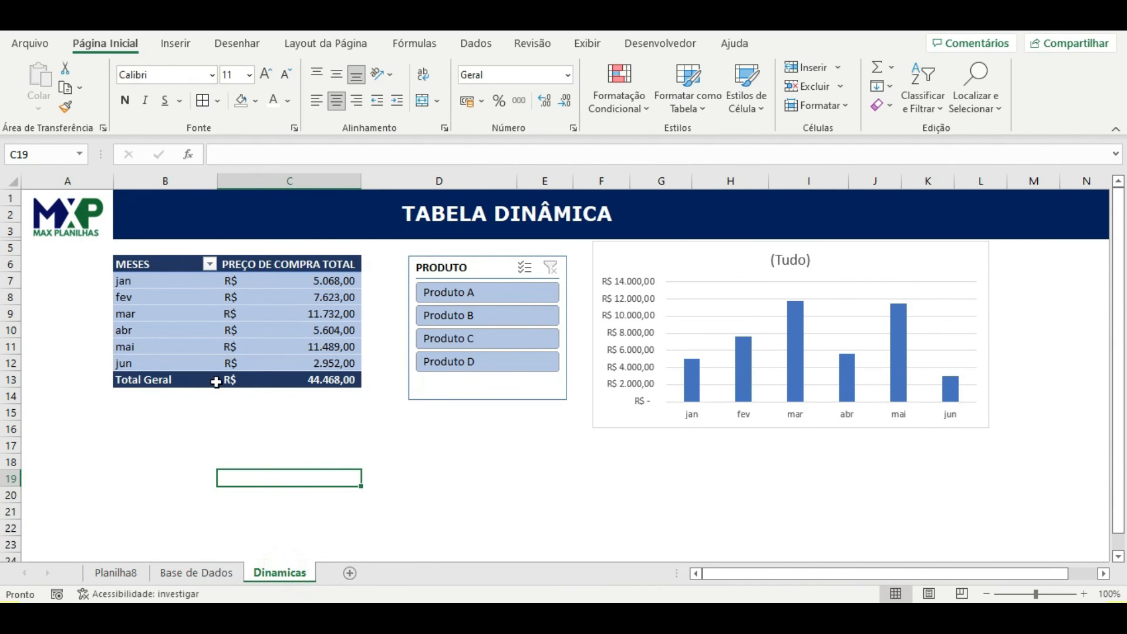
left_click(519, 294)
left_click(506, 320)
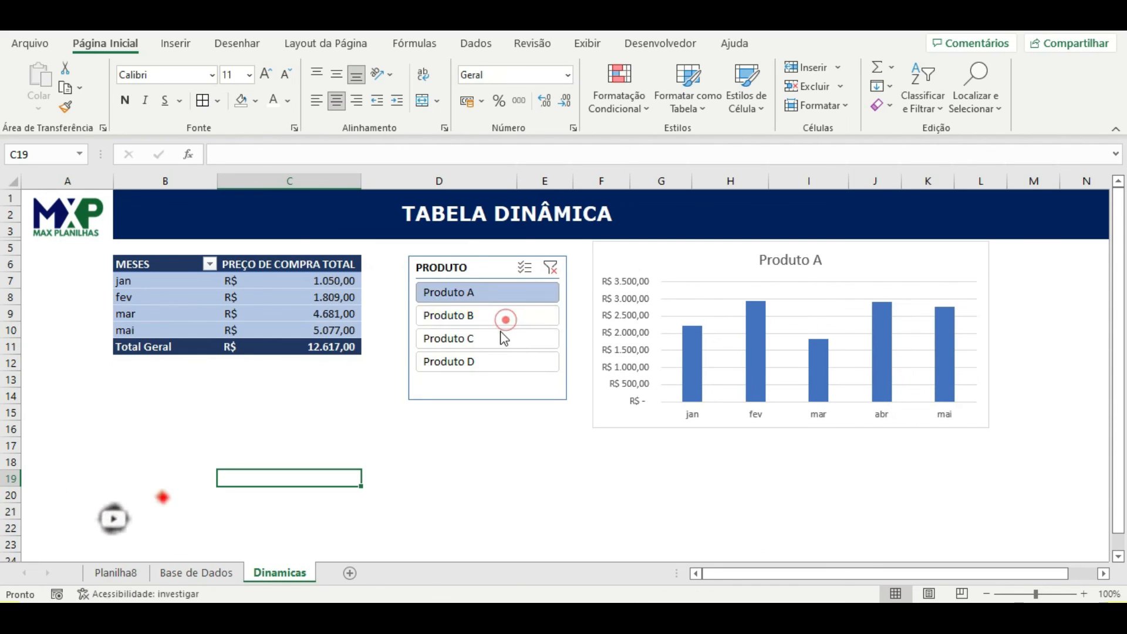
left_click(502, 338)
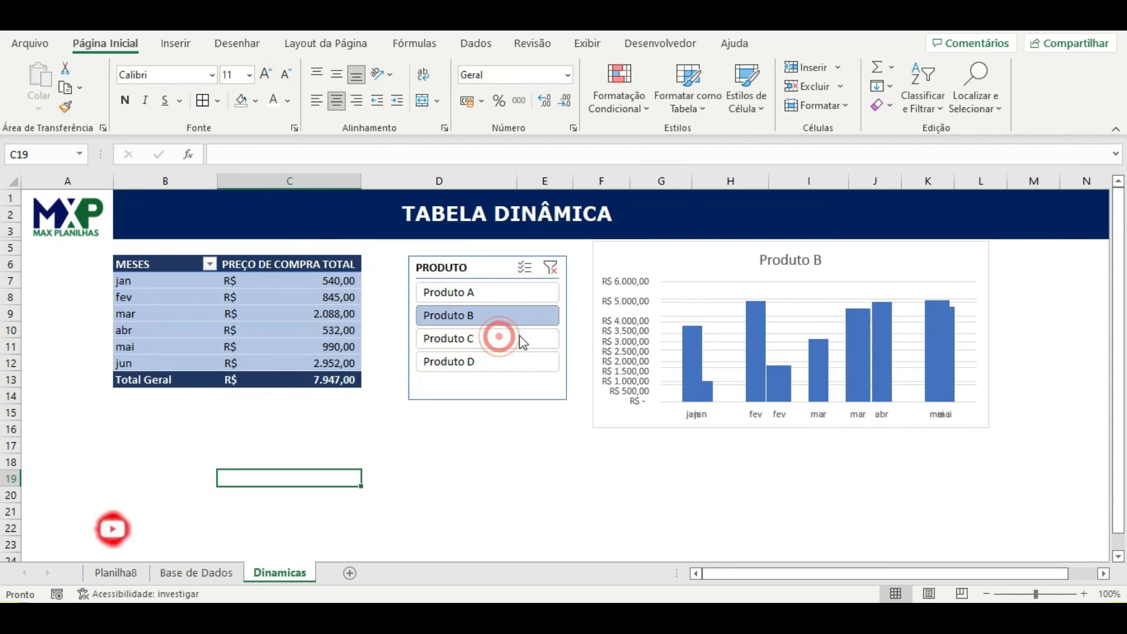
left_click(552, 269)
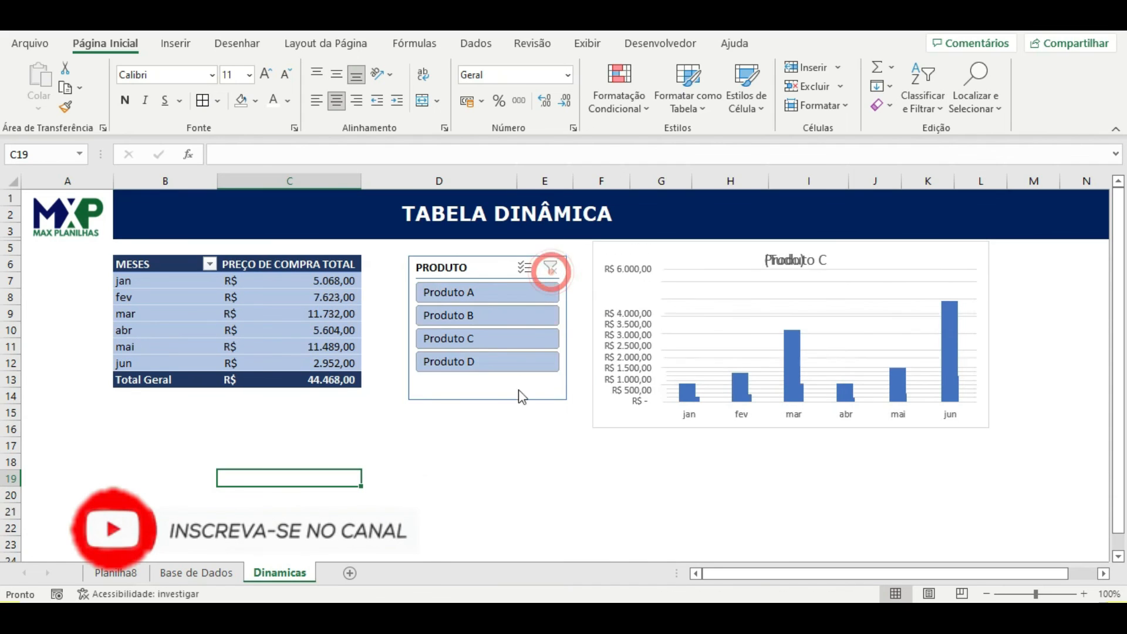